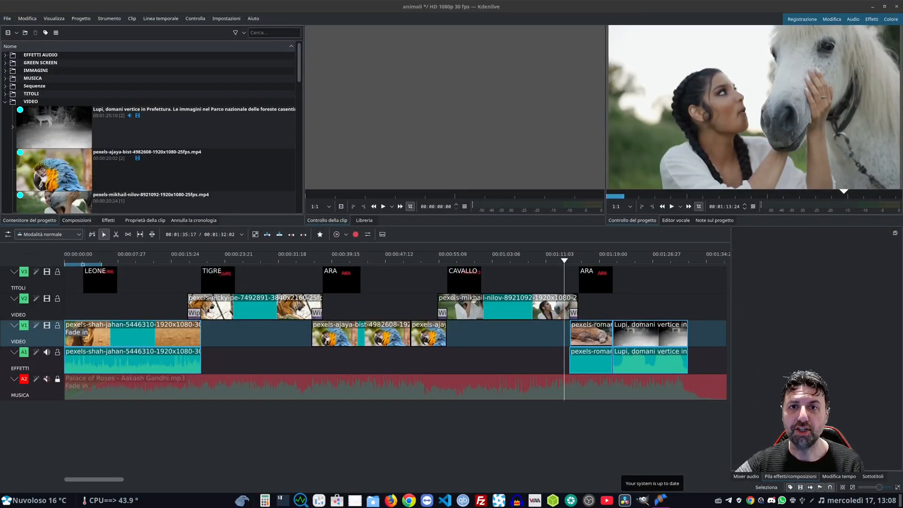
Move the pexels-mikhail-nilov horse clip from track V2 to the empty area of track V1 beyond the last clip
{"action": "left_click_drag", "start_coordinate": [319, 301], "coordinate": [617, 322]}
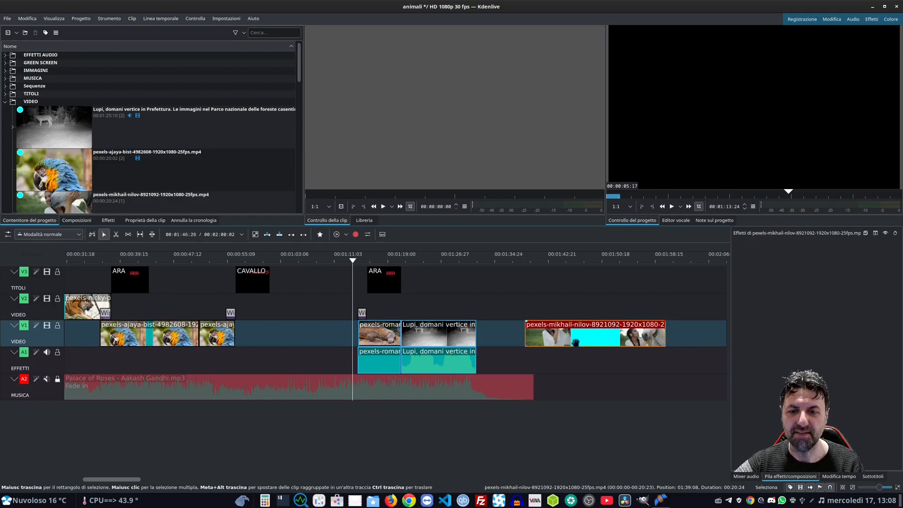
{"action": "scroll", "coordinate": [577, 342], "scroll_direction": "right", "scroll_amount": 2}
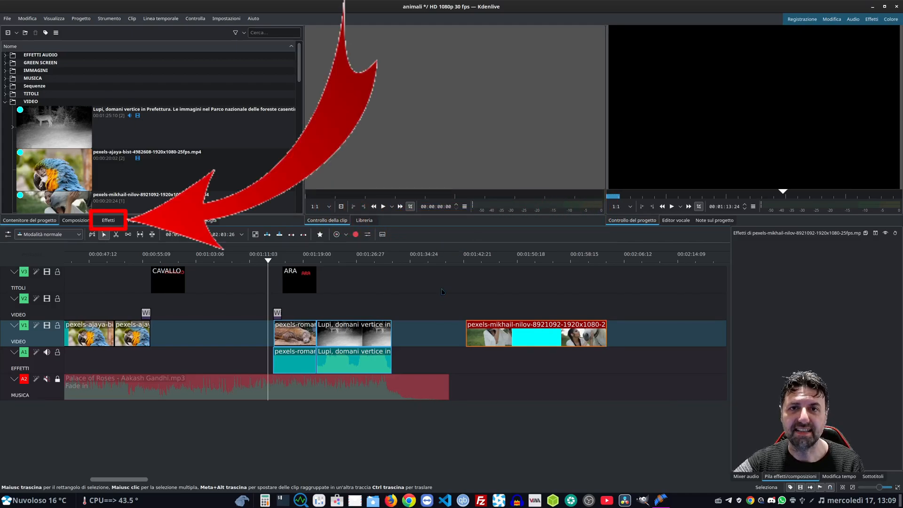
Show the effects list and view it filtered by video, audio, custom and favourite effects
{"action": "left_click", "coordinate": [108, 221]}
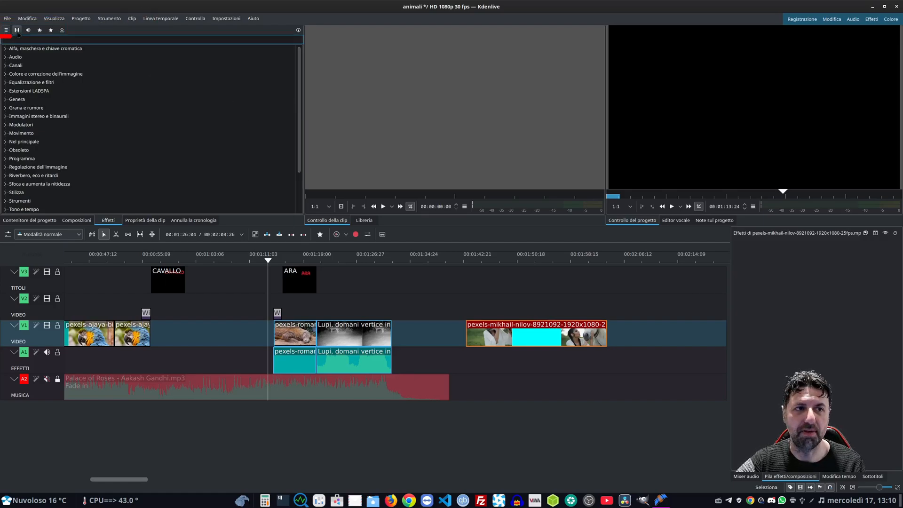
{"action": "left_click", "coordinate": [17, 30]}
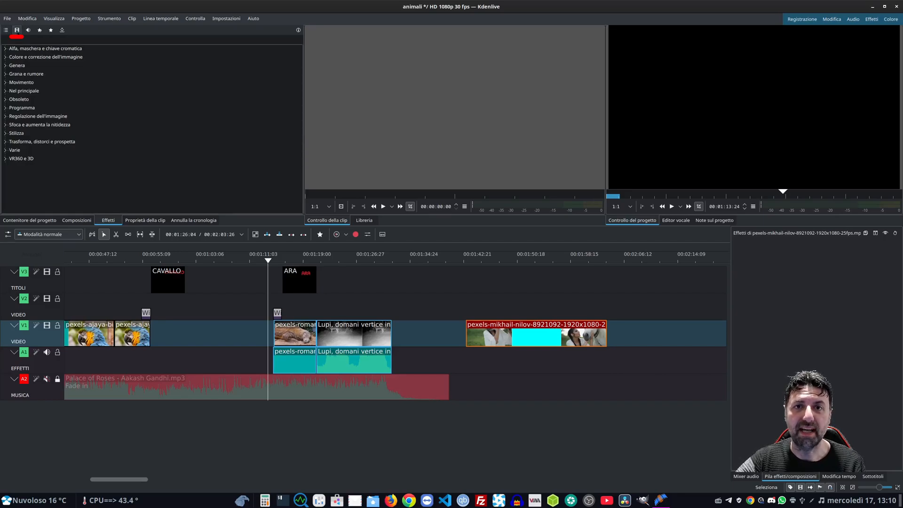
{"action": "left_click", "coordinate": [28, 30]}
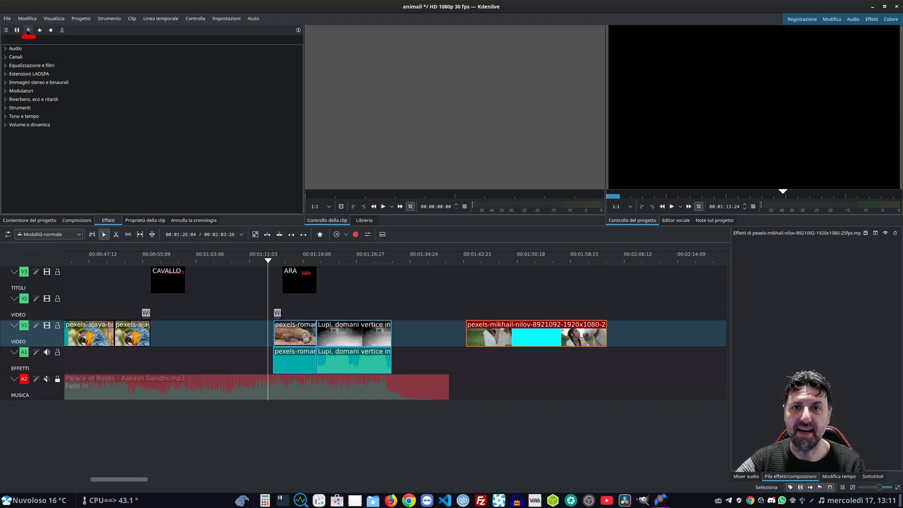
{"action": "left_click", "coordinate": [40, 30]}
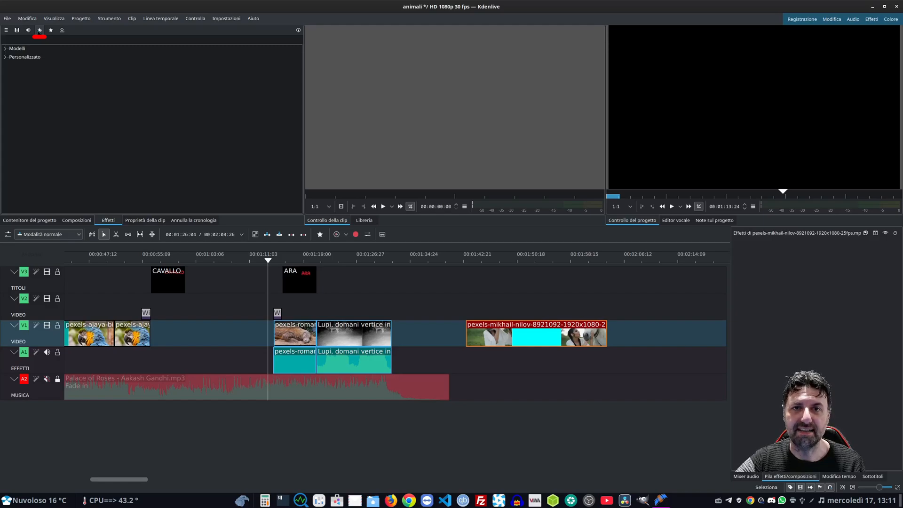
{"action": "left_click", "coordinate": [51, 30]}
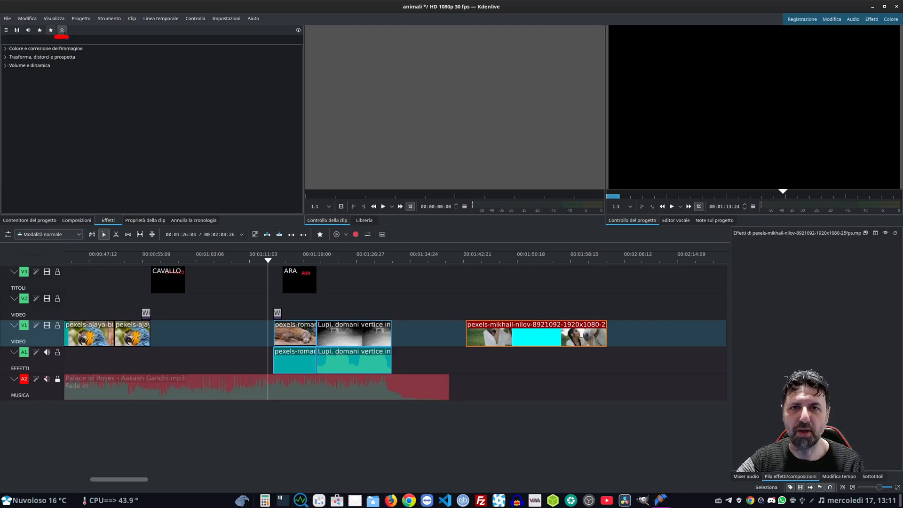
Browse the downloadable Kdenlive effect templates and install Conga-Busher.xml from the Conga Busher template
{"action": "left_click", "coordinate": [62, 30]}
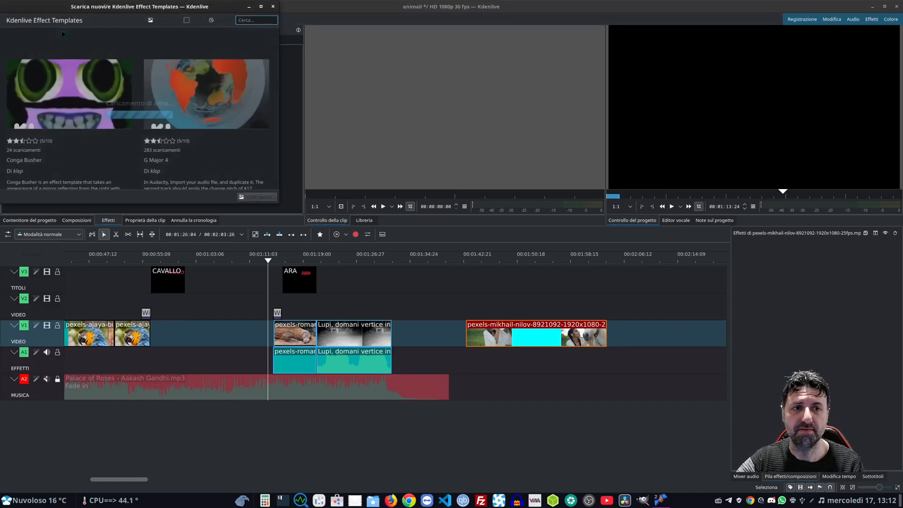
{"action": "scroll", "coordinate": [122, 93], "scroll_direction": "down", "scroll_amount": 5}
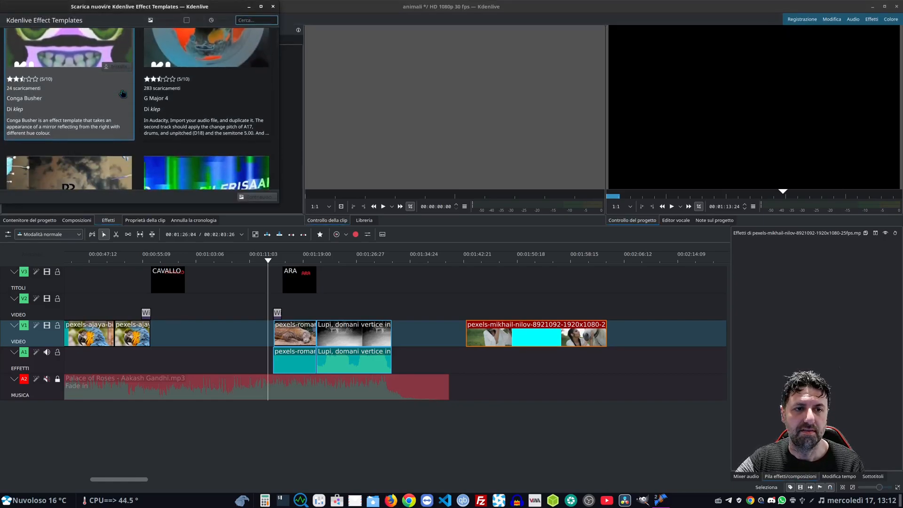
{"action": "scroll", "coordinate": [117, 96], "scroll_direction": "down", "scroll_amount": 6}
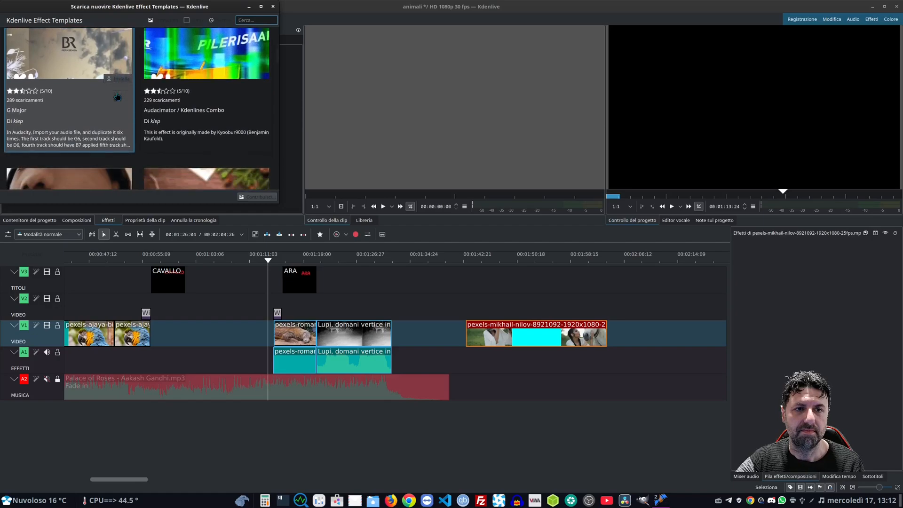
{"action": "scroll", "coordinate": [112, 98], "scroll_direction": "down", "scroll_amount": 6}
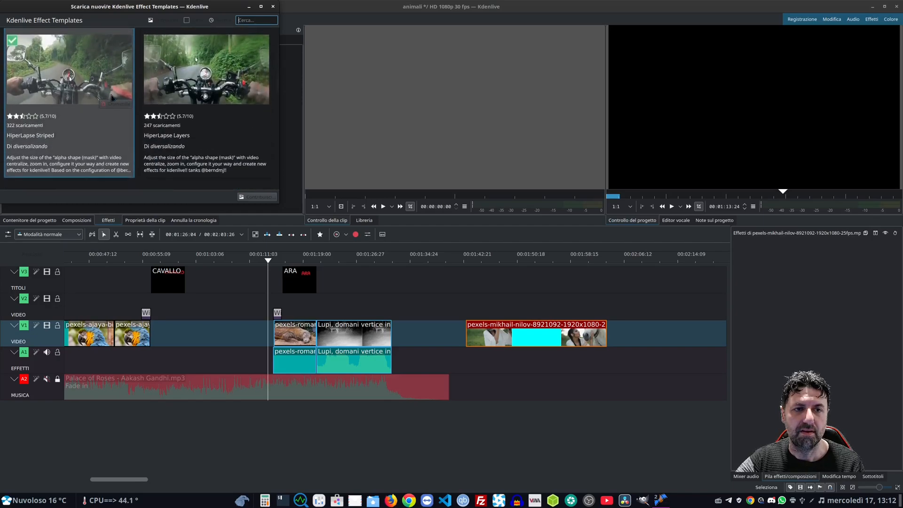
{"action": "scroll", "coordinate": [112, 97], "scroll_direction": "down", "scroll_amount": 2}
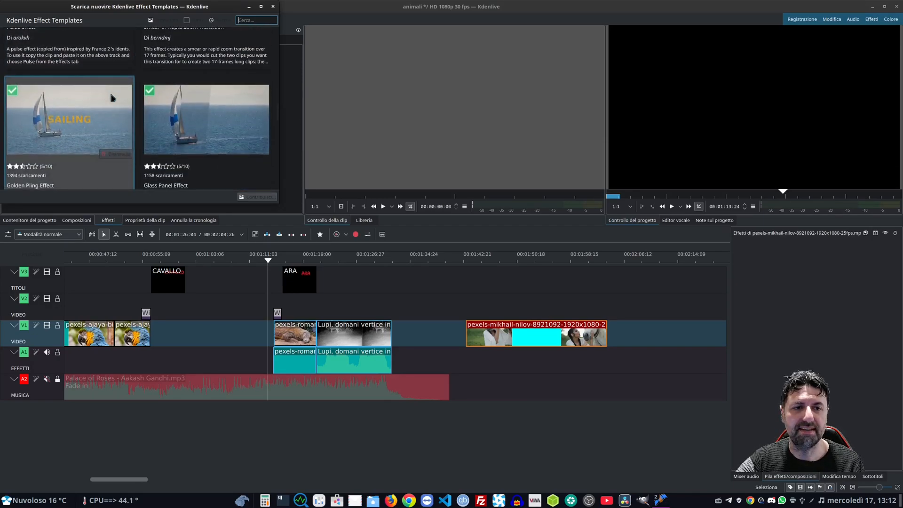
{"action": "scroll", "coordinate": [112, 97], "scroll_direction": "down", "scroll_amount": 3}
{"action": "left_click", "coordinate": [90, 114]}
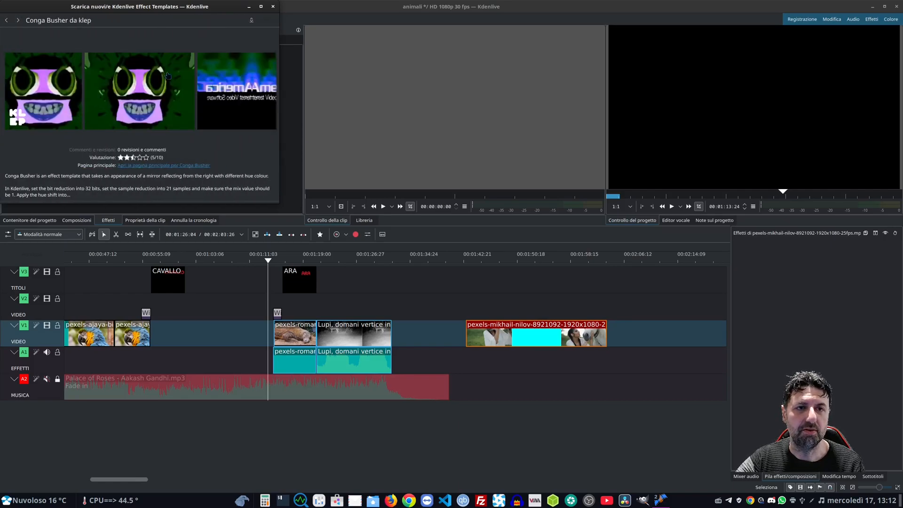
{"action": "left_click", "coordinate": [253, 21]}
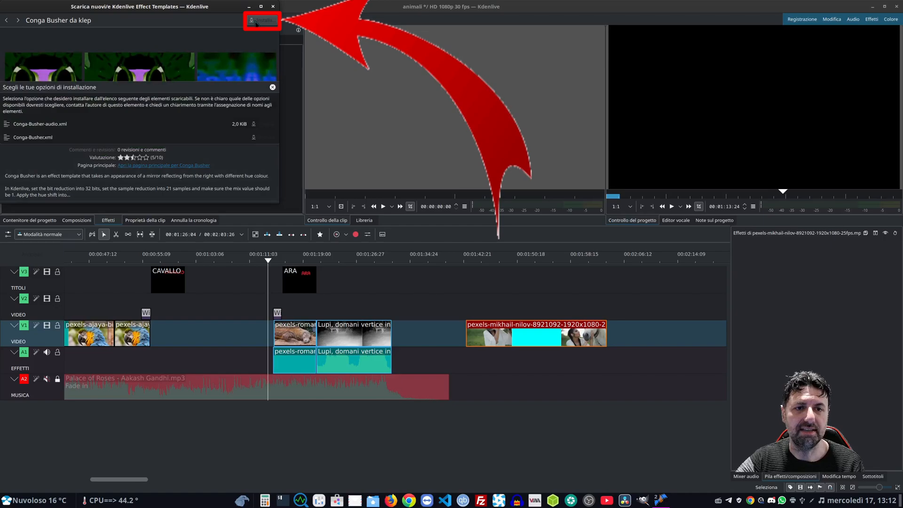
{"action": "left_click", "coordinate": [253, 138]}
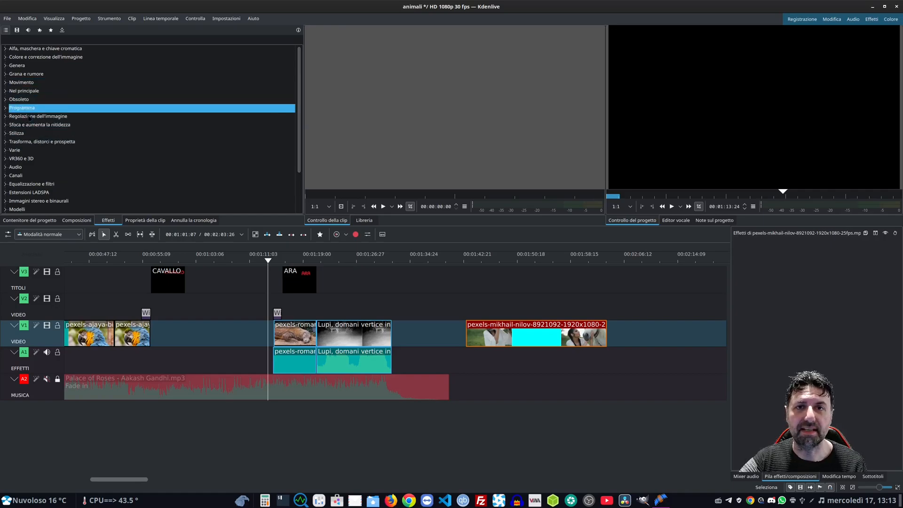
Expand the Alfa, maschera e chiave cromatica category and look through its effects
{"action": "left_click", "coordinate": [30, 109]}
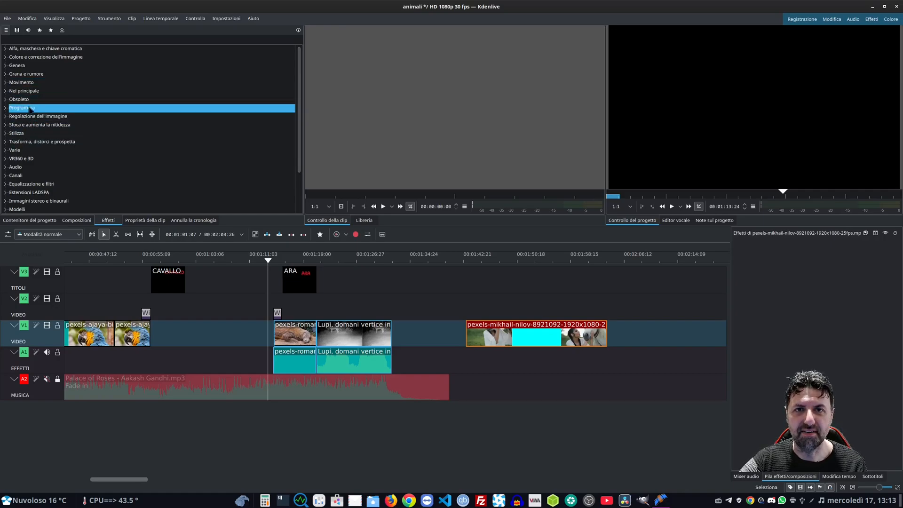
{"action": "left_click", "coordinate": [5, 49]}
{"action": "scroll", "coordinate": [105, 134], "scroll_direction": "down", "scroll_amount": 3}
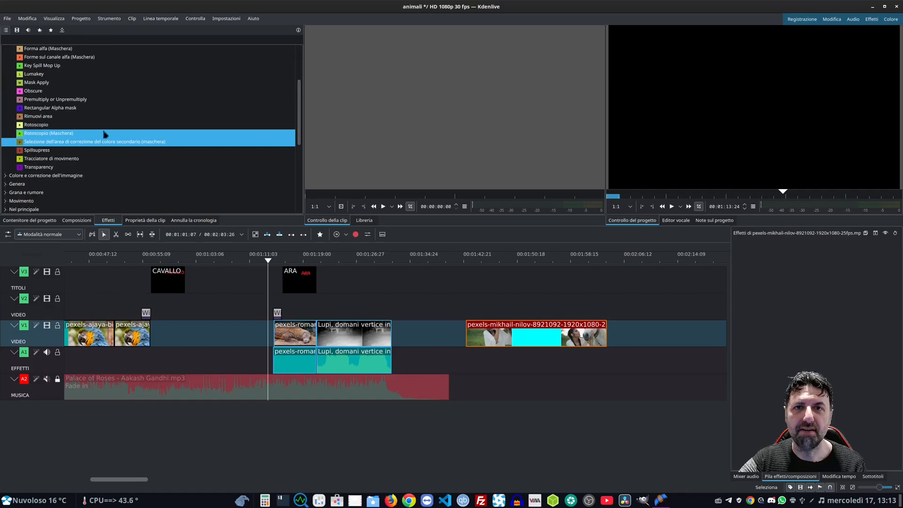
{"action": "scroll", "coordinate": [104, 134], "scroll_direction": "down", "scroll_amount": 2}
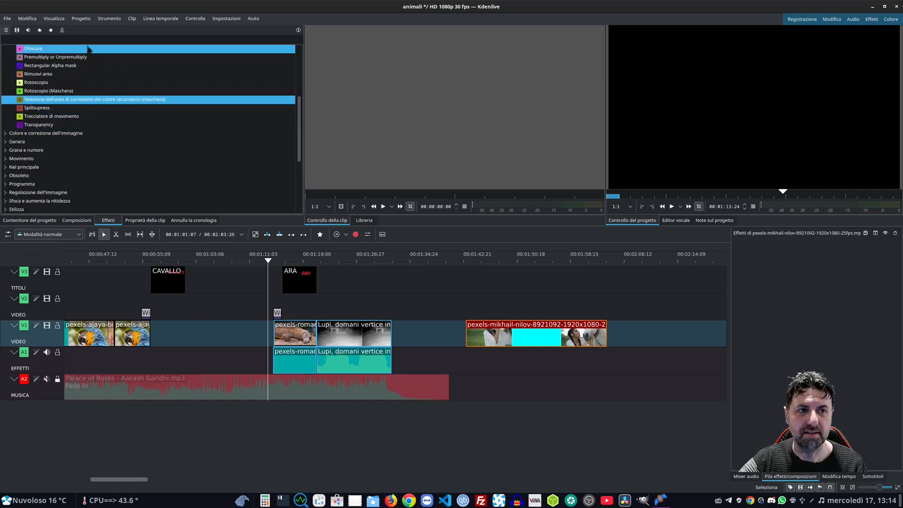
Search the effects list for "stro" and clear the search
{"action": "left_click", "coordinate": [49, 40]}
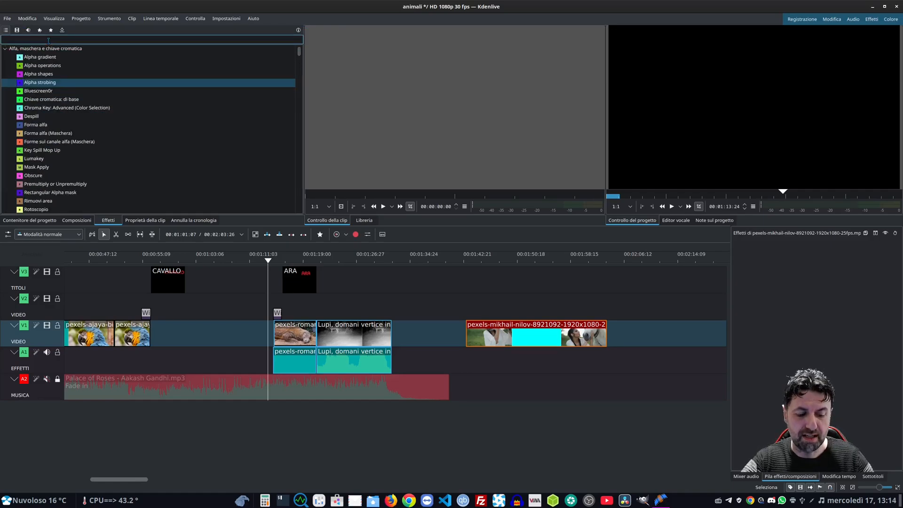
{"action": "type", "text": "stro"}
{"action": "key", "text": "BackSpace"}
{"action": "key", "text": "BackSpace"}
{"action": "key", "text": "BackSpace"}
{"action": "key", "text": "BackSpace"}
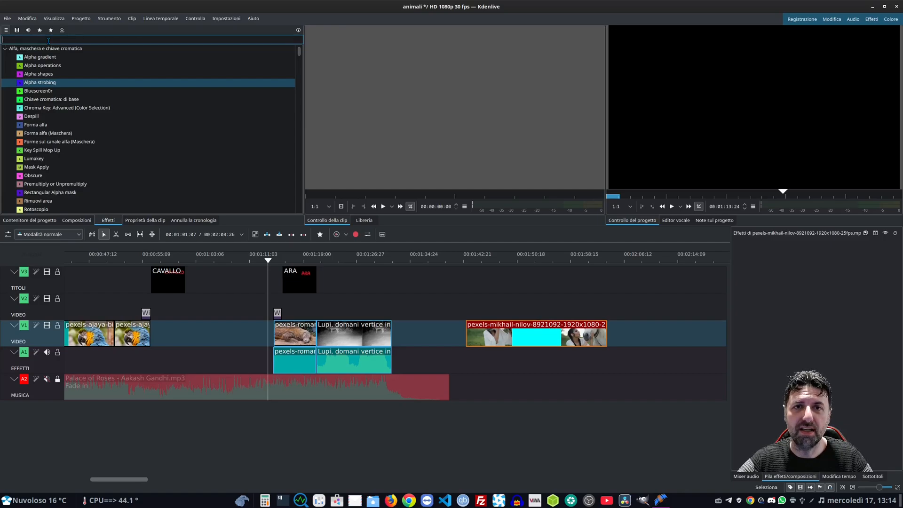
Apply the Trasforma effect from Trasforma, distorci e prospetta to the horse clip on V1, and delete it from the effect stack
{"action": "left_click", "coordinate": [130, 150]}
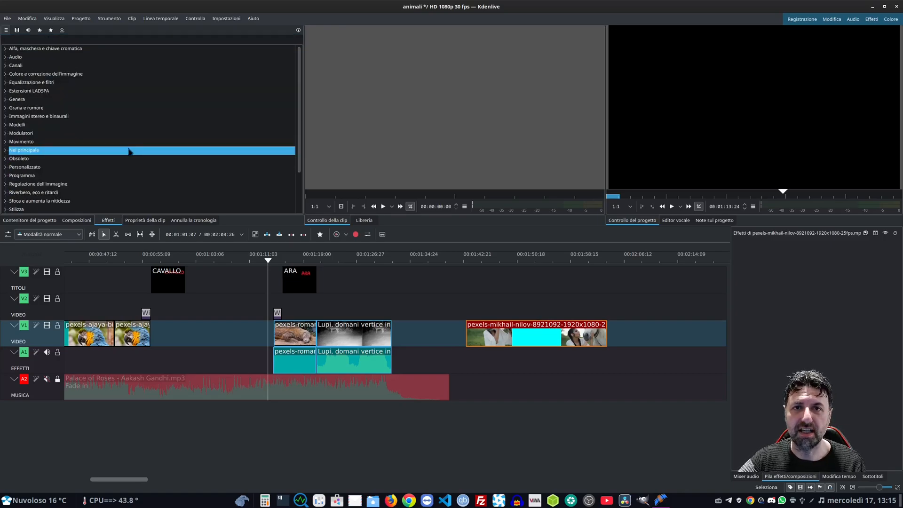
{"action": "scroll", "coordinate": [130, 151], "scroll_direction": "down", "scroll_amount": 2}
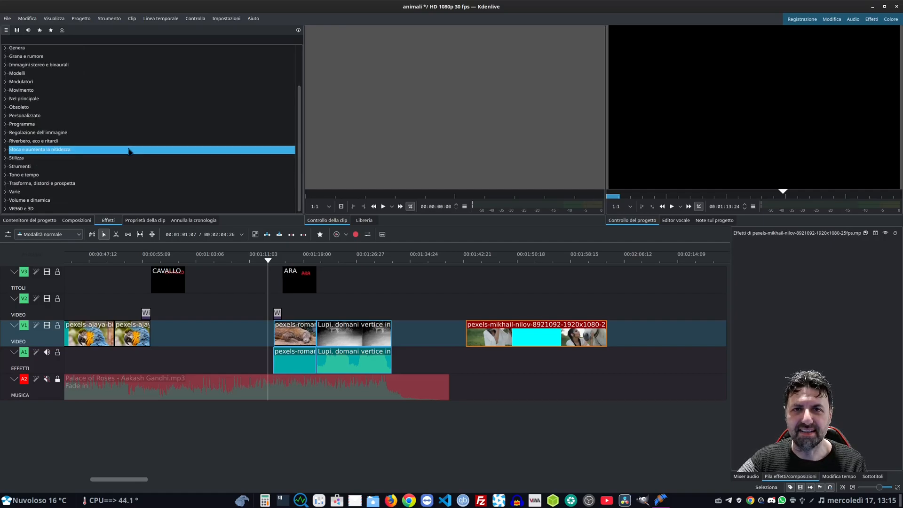
{"action": "left_click", "coordinate": [65, 184]}
{"action": "scroll", "coordinate": [65, 166], "scroll_direction": "down", "scroll_amount": 6}
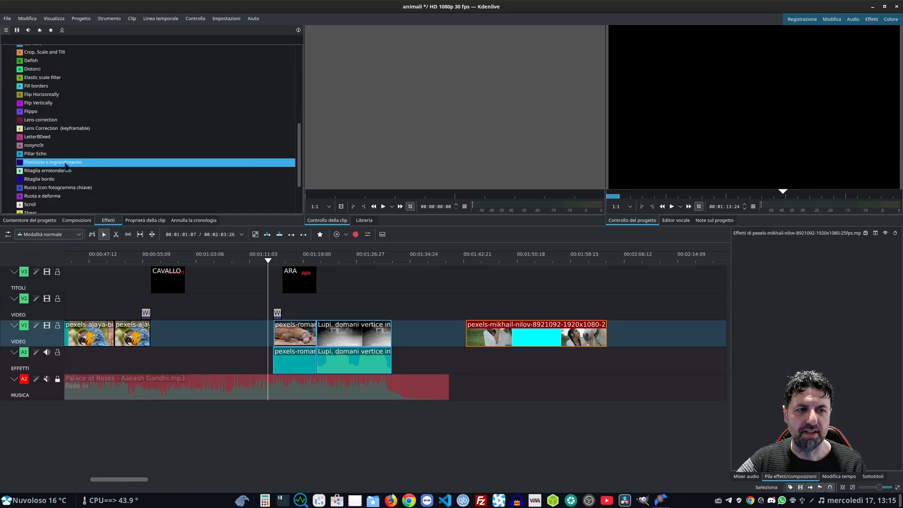
{"action": "scroll", "coordinate": [64, 167], "scroll_direction": "down", "scroll_amount": 3}
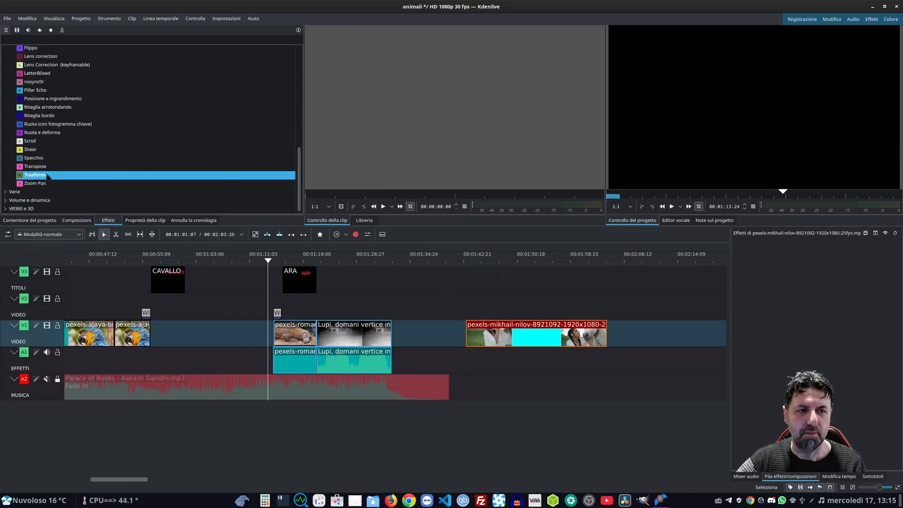
{"action": "left_click_drag", "start_coordinate": [47, 176], "coordinate": [508, 336]}
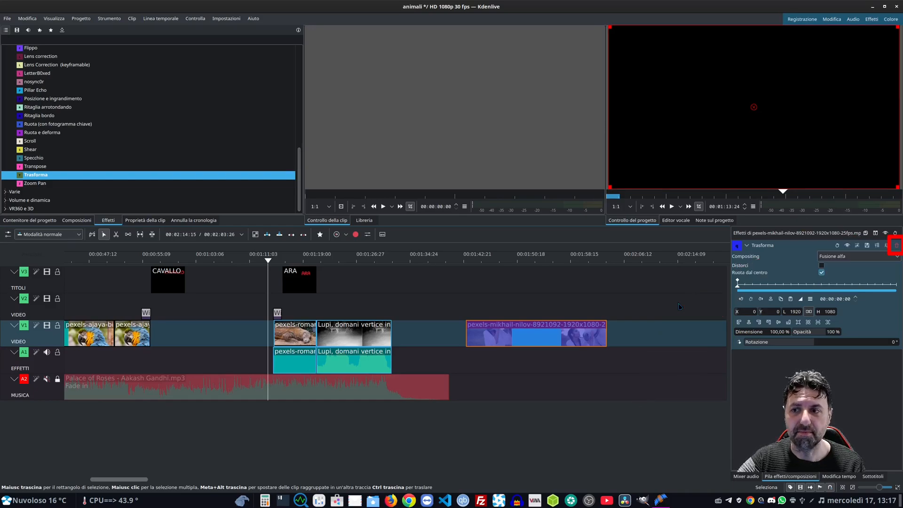
{"action": "left_click", "coordinate": [896, 245]}
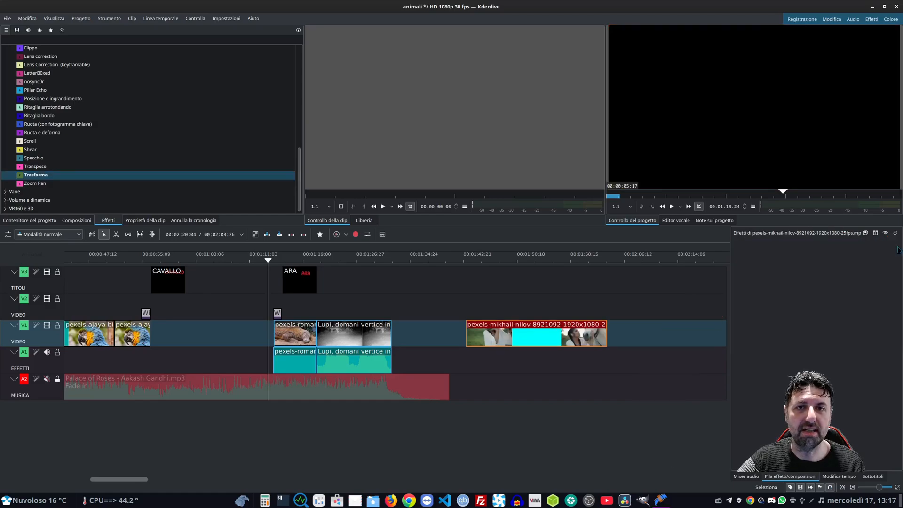
Insert the Trasforma effect directly on the horse clip on track V1
{"action": "right_click", "coordinate": [514, 335]}
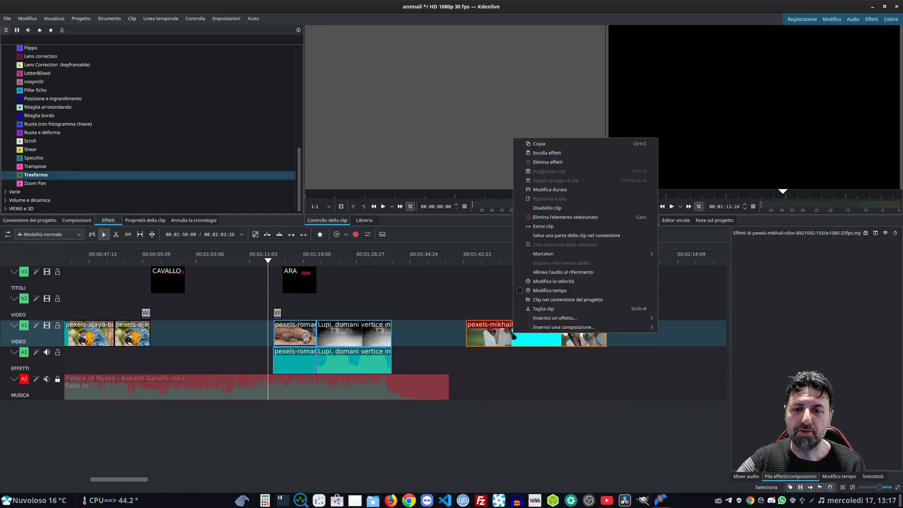
{"action": "mouse_move", "coordinate": [555, 317]}
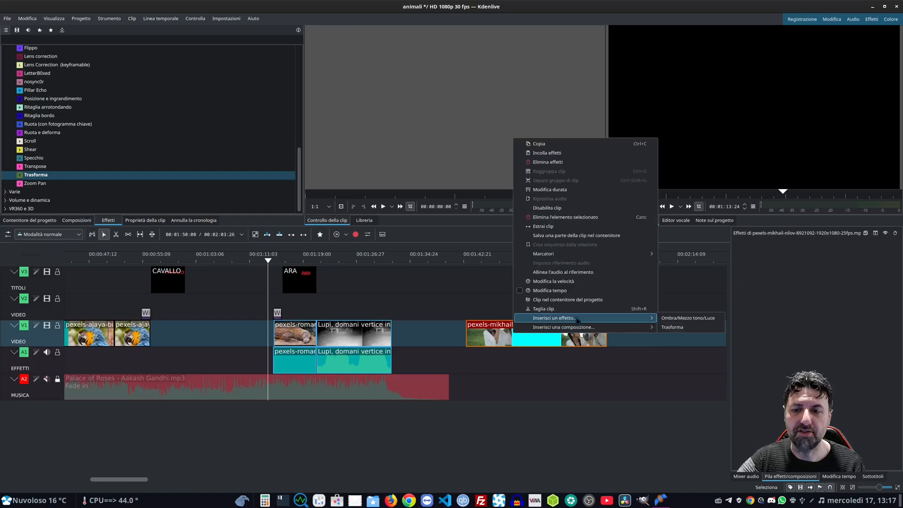
{"action": "left_click", "coordinate": [688, 328]}
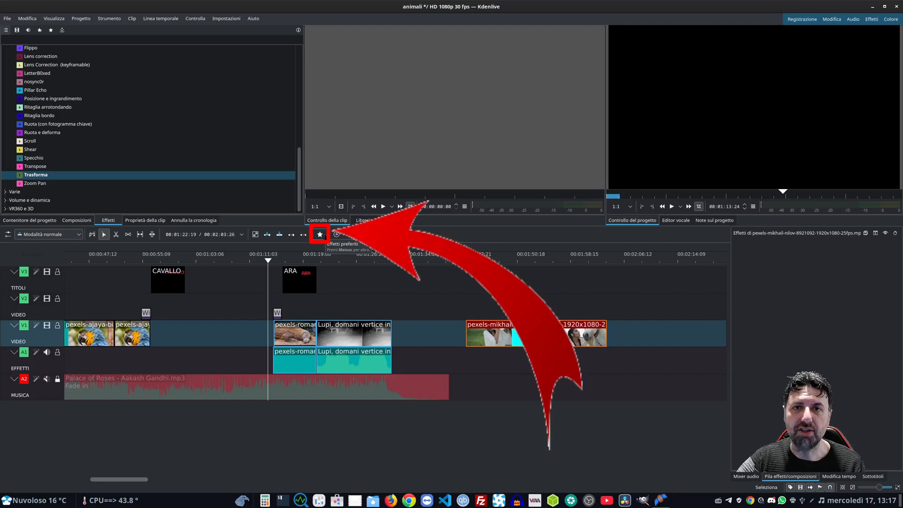
Apply Trasforma from the favourite effects to the selected horse clip
{"action": "left_click", "coordinate": [323, 235]}
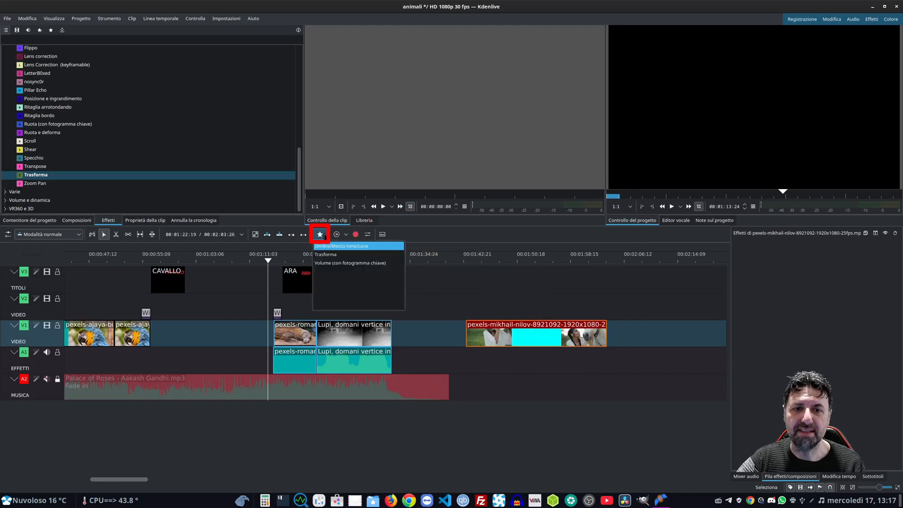
{"action": "left_click", "coordinate": [331, 255]}
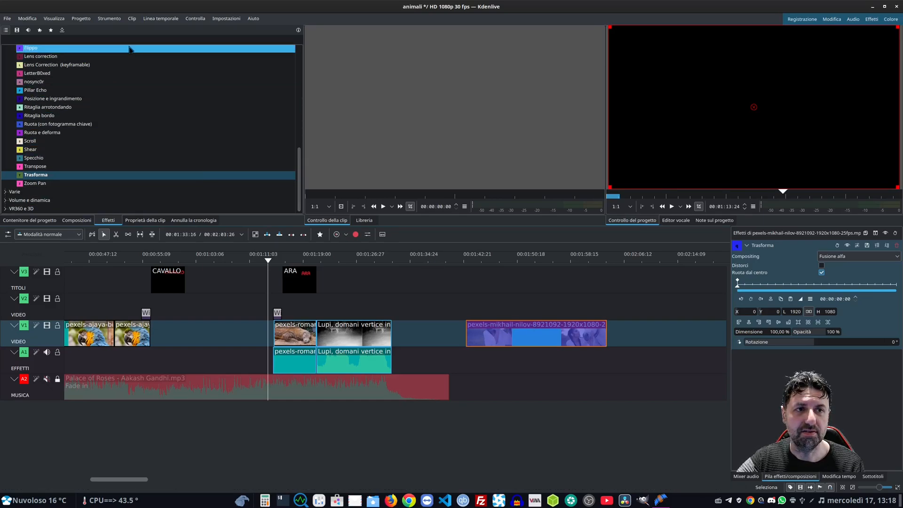
Search the effects for "strobe" and add Alpha strobing to the favourites
{"action": "left_click", "coordinate": [131, 40]}
{"action": "type", "text": "strobe"}
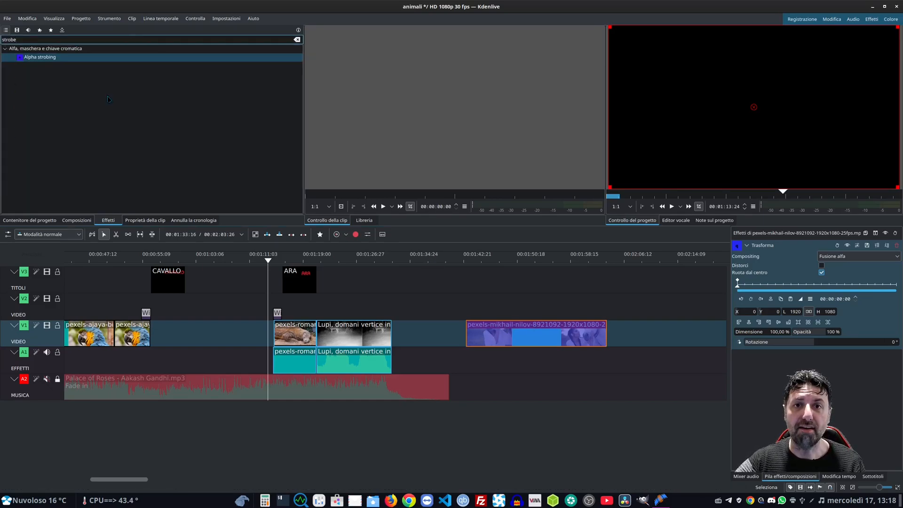
{"action": "right_click", "coordinate": [77, 57]}
{"action": "left_click", "coordinate": [101, 63]}
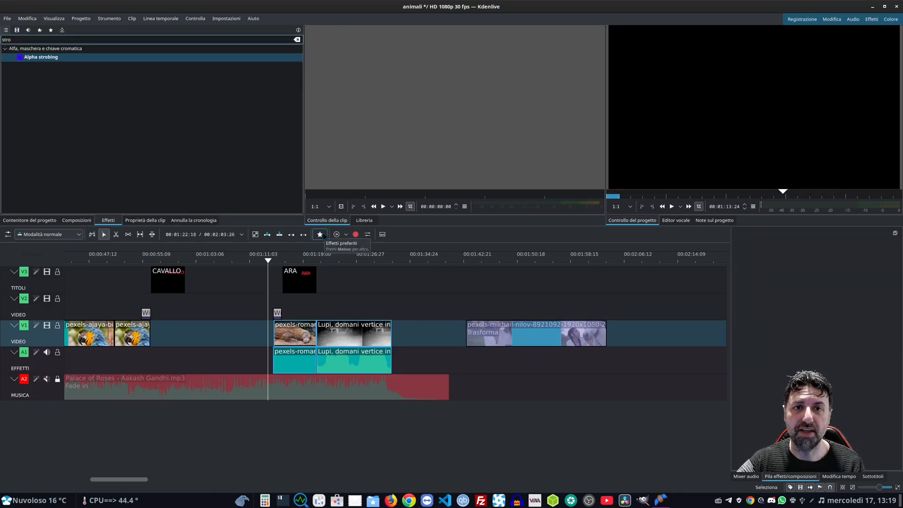
Check the favourite effects offered for the horse clip, and place the playhead inside that clip at 00:01:46:18
{"action": "left_click", "coordinate": [320, 235]}
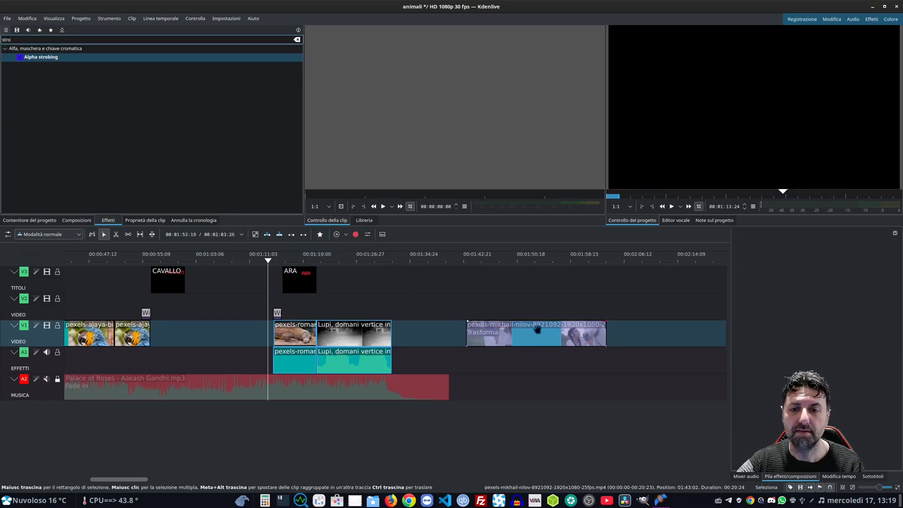
{"action": "right_click", "coordinate": [537, 329]}
{"action": "left_click", "coordinate": [490, 258]}
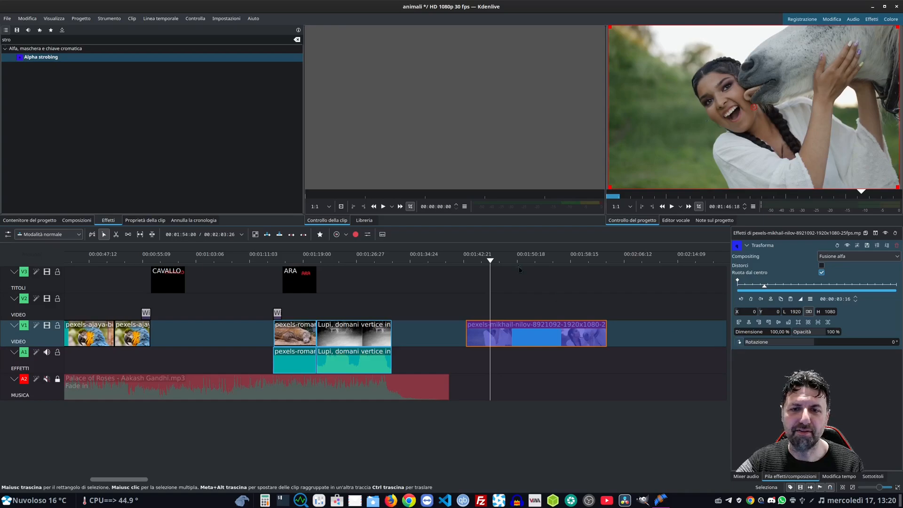
Enlarge the project monitor by making the upper area taller and narrowing the effects list and the clip monitor
{"action": "left_click_drag", "start_coordinate": [493, 228], "coordinate": [504, 302]}
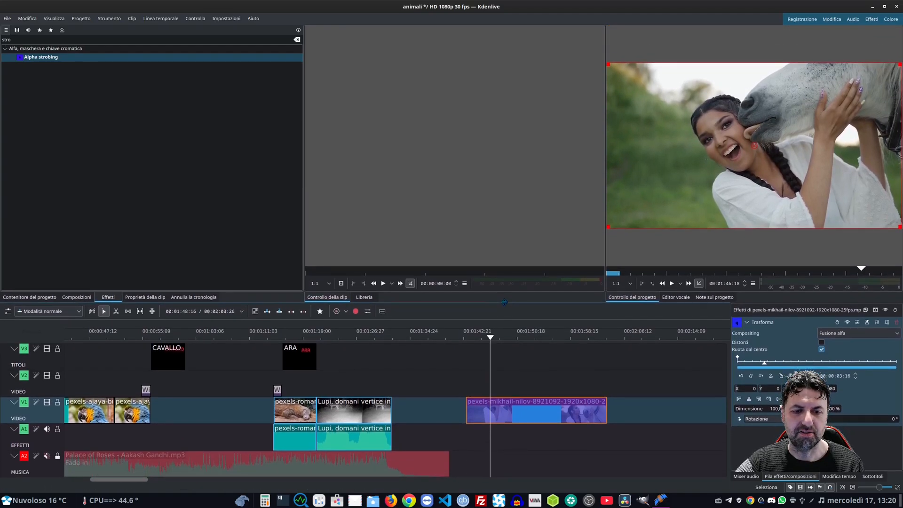
{"action": "left_click_drag", "start_coordinate": [303, 136], "coordinate": [134, 123]}
{"action": "left_click_drag", "start_coordinate": [605, 141], "coordinate": [473, 151]}
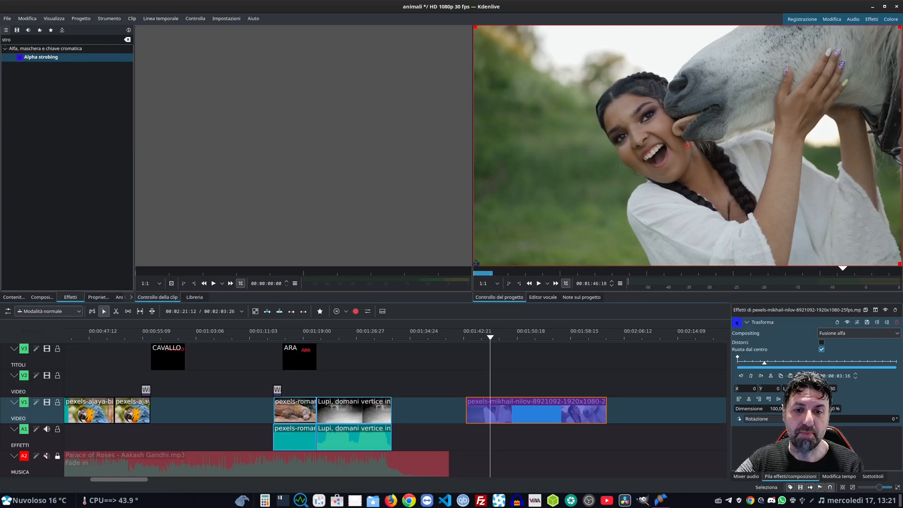
Scale the horse clip down to a height of 471 and move it near the frame's centre at X 510, Y 278
{"action": "left_click_drag", "start_coordinate": [476, 262], "coordinate": [710, 128]}
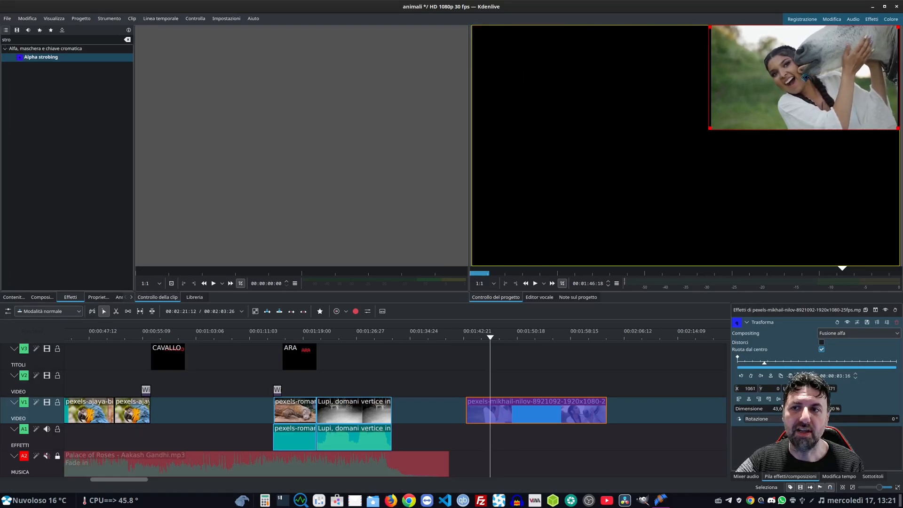
{"action": "left_click_drag", "start_coordinate": [804, 77], "coordinate": [683, 139]}
Find the pexels-shah-jahan lion clip in the project bin and add it to the timeline near the horse clip
{"action": "scroll", "coordinate": [521, 376], "scroll_direction": "right", "scroll_amount": 1}
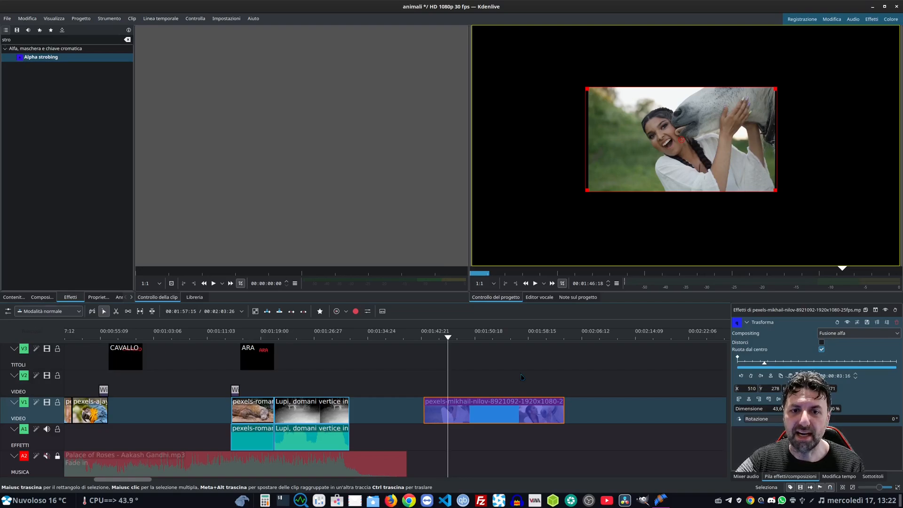
{"action": "scroll", "coordinate": [521, 377], "scroll_direction": "left", "scroll_amount": 8}
{"action": "left_click", "coordinate": [135, 408]}
{"action": "left_click", "coordinate": [18, 298]}
{"action": "scroll", "coordinate": [31, 283], "scroll_direction": "down", "scroll_amount": 3}
{"action": "scroll", "coordinate": [264, 367], "scroll_direction": "right", "scroll_amount": 8}
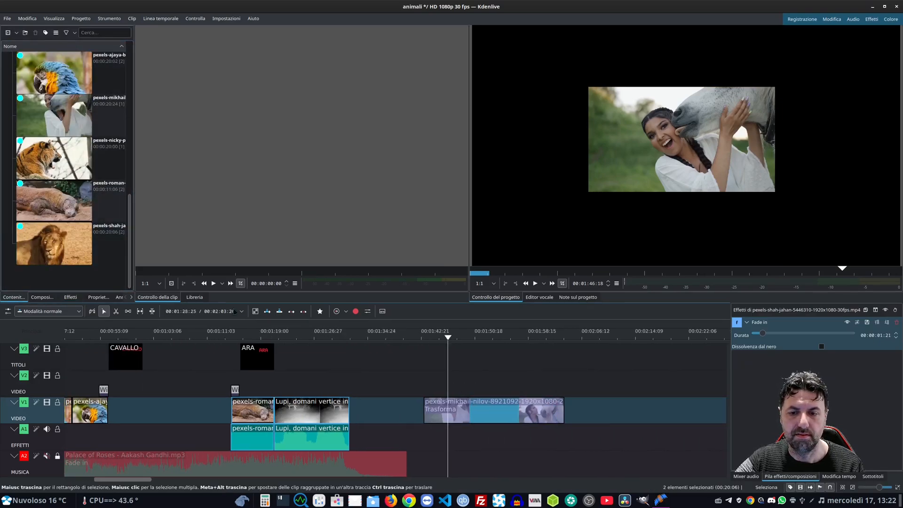
{"action": "left_click_drag", "start_coordinate": [56, 237], "coordinate": [498, 443]}
Move the horse clip up to track V2 and align the lion clip beneath its start on track V1
{"action": "left_click_drag", "start_coordinate": [494, 407], "coordinate": [495, 354]}
{"action": "left_click_drag", "start_coordinate": [560, 387], "coordinate": [483, 419]}
{"action": "left_click_drag", "start_coordinate": [442, 356], "coordinate": [443, 377]}
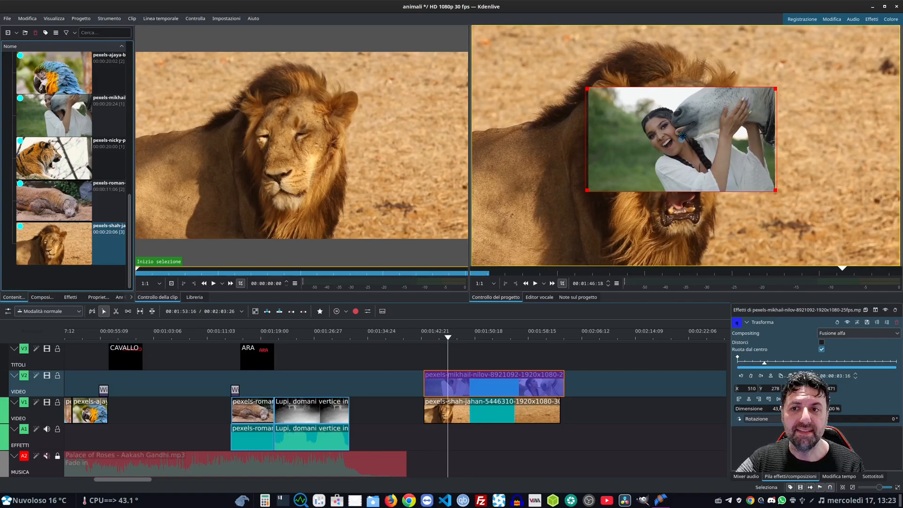
Reposition the horse clip higher over the lion and adjust its size in the project monitor
{"action": "left_click_drag", "start_coordinate": [682, 139], "coordinate": [702, 113]}
{"action": "left_click_drag", "start_coordinate": [601, 165], "coordinate": [578, 183]}
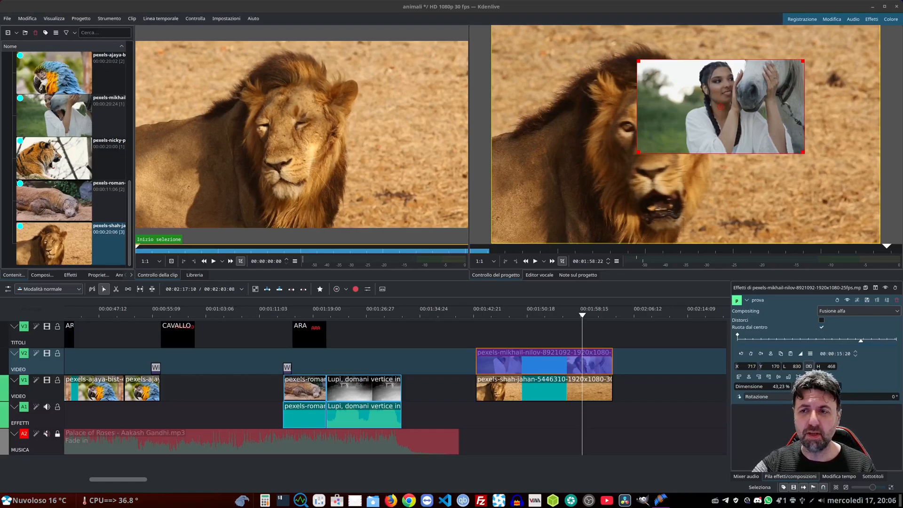
Set the horse clip's X position to 900, then shift it back to X 664
{"action": "scroll", "coordinate": [490, 375], "scroll_direction": "down", "scroll_amount": 3}
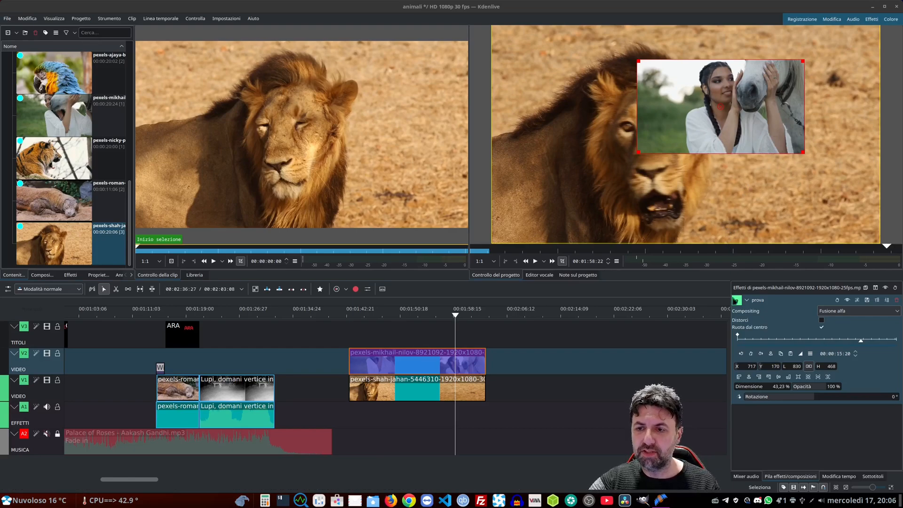
{"action": "double_click", "coordinate": [750, 367]}
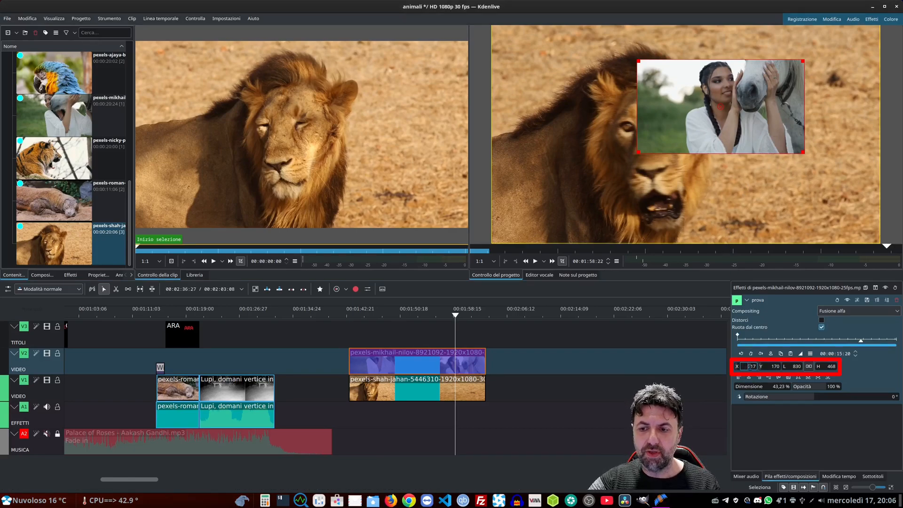
{"action": "key", "text": "Return"}
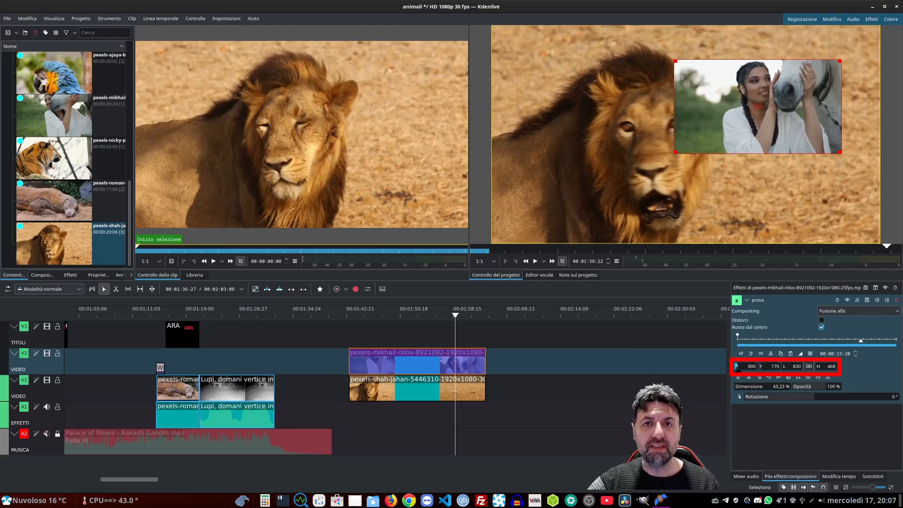
{"action": "left_click_drag", "start_coordinate": [737, 369], "coordinate": [651, 370]}
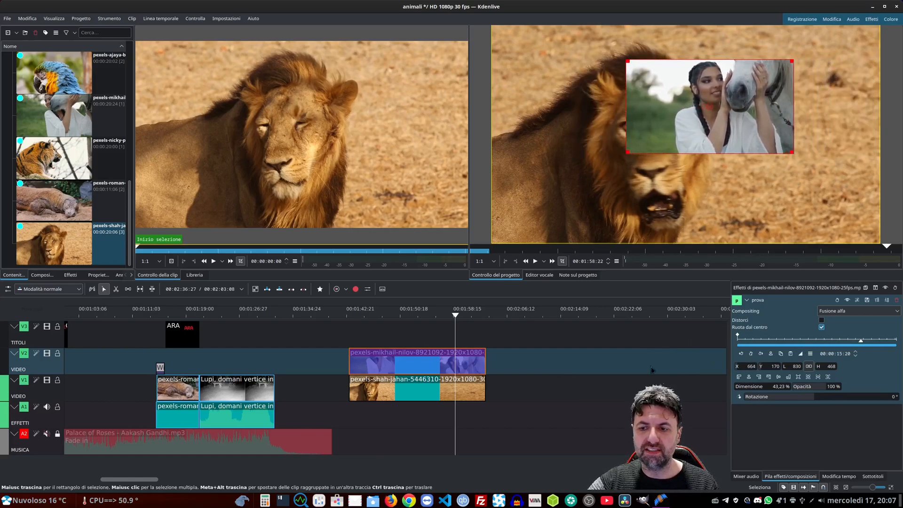
Set the horse clip's Y position to 254 and scale it proportionally to 708 × 398
{"action": "left_click_drag", "start_coordinate": [761, 370], "coordinate": [800, 360]}
{"action": "left_click_drag", "start_coordinate": [798, 367], "coordinate": [852, 374]}
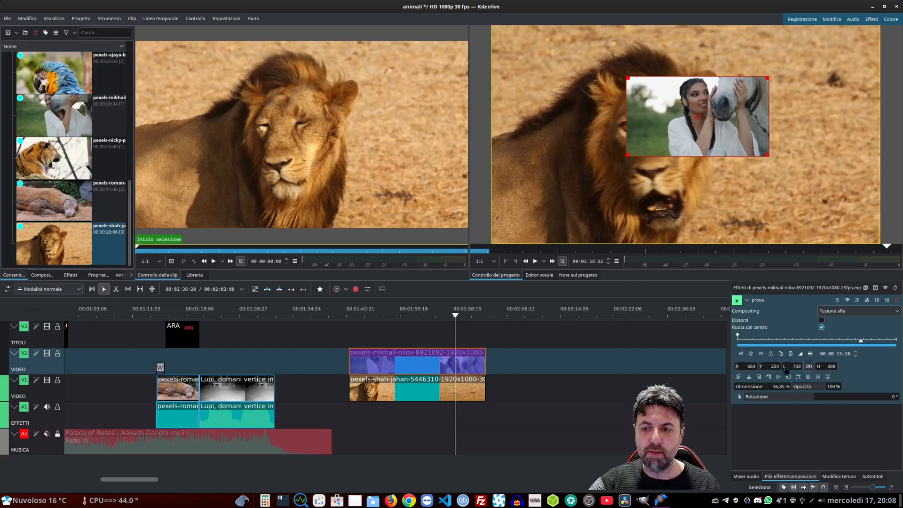
Widen the horse clip to 1063 with the aspect ratio unlocked, and try the Distorci option on and off
{"action": "left_click_drag", "start_coordinate": [785, 370], "coordinate": [880, 370]}
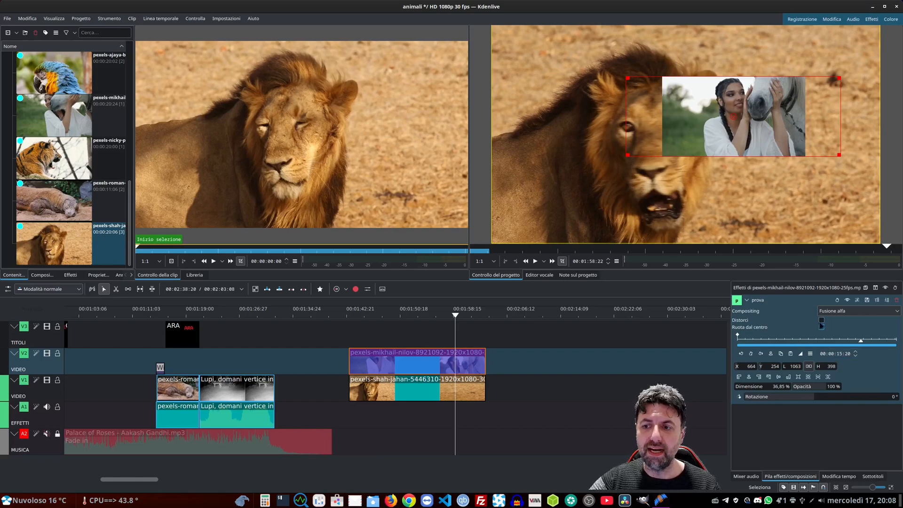
{"action": "left_click", "coordinate": [822, 321]}
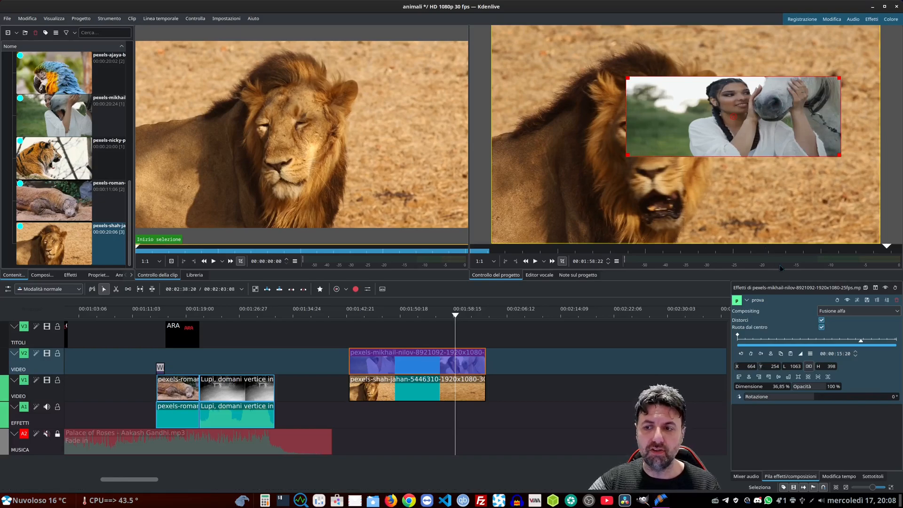
{"action": "left_click", "coordinate": [821, 321]}
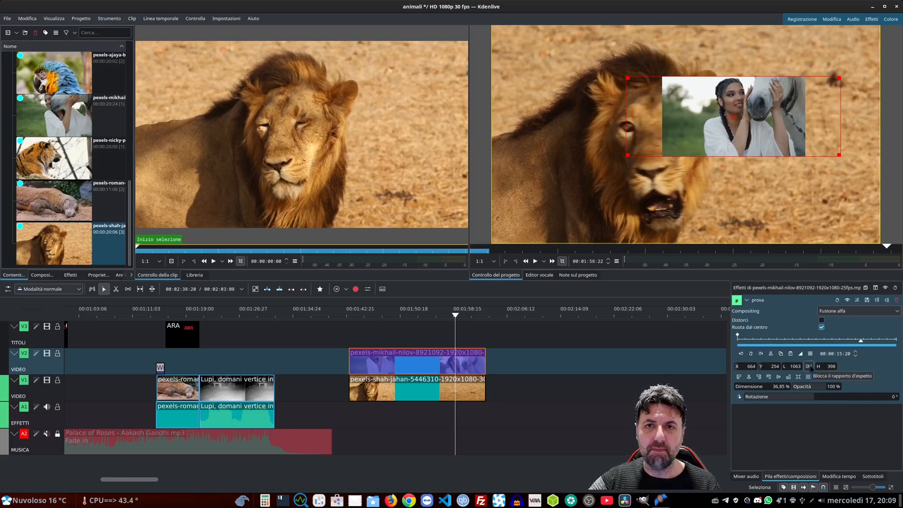
Lock the aspect ratio again and scale the horse clip to 39.32%
{"action": "left_click", "coordinate": [809, 366]}
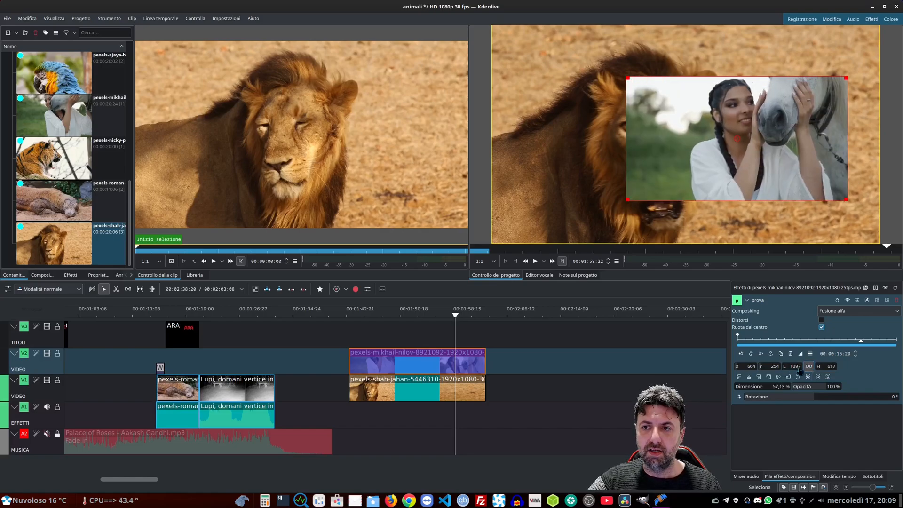
{"action": "left_click_drag", "start_coordinate": [771, 386], "coordinate": [680, 391]}
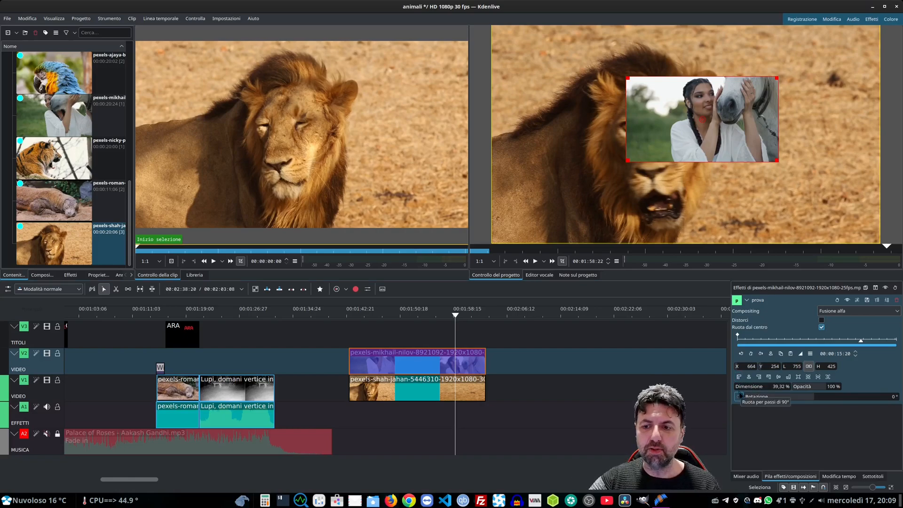
Align the horse clip to the frame's left edge, horizontal centre and right edge in turn
{"action": "left_click", "coordinate": [739, 377]}
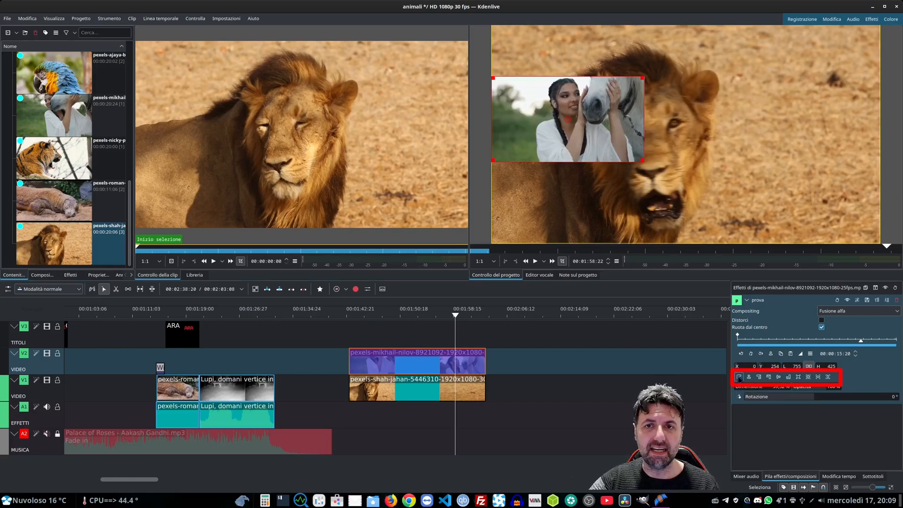
{"action": "left_click", "coordinate": [749, 377]}
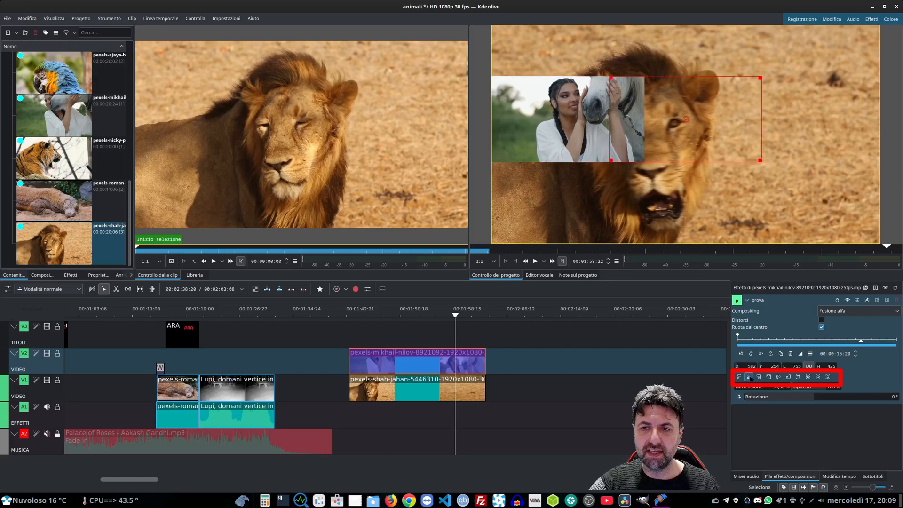
{"action": "left_click", "coordinate": [758, 377]}
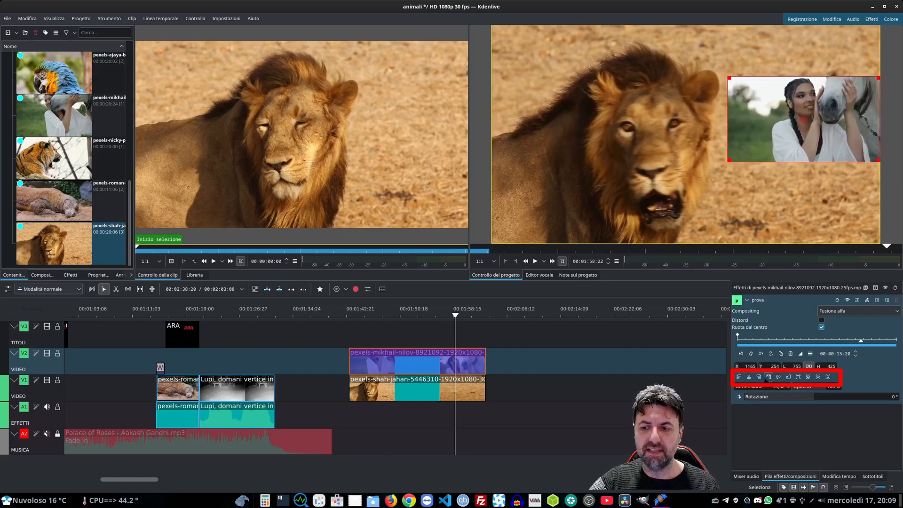
Align the horse clip to the frame's top, vertical centre and bottom in turn, then centre it in the frame
{"action": "left_click", "coordinate": [768, 377]}
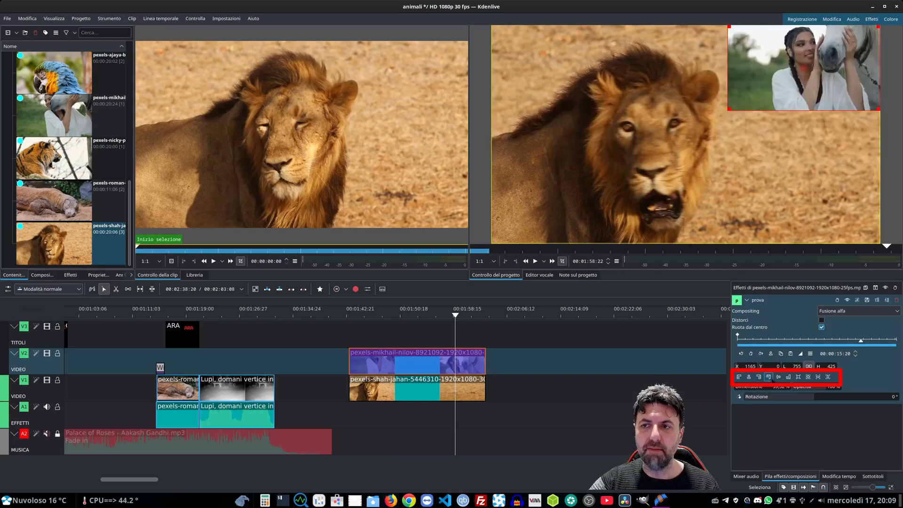
{"action": "left_click", "coordinate": [779, 376]}
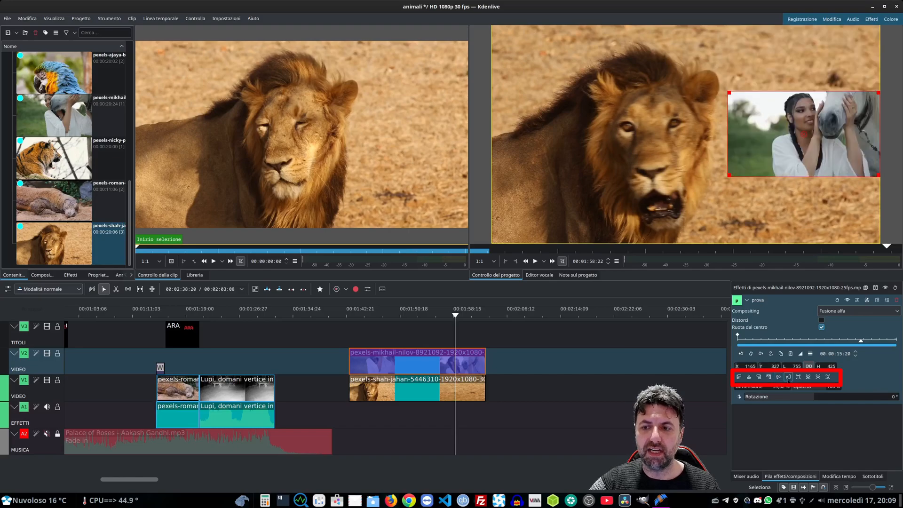
{"action": "left_click", "coordinate": [789, 377]}
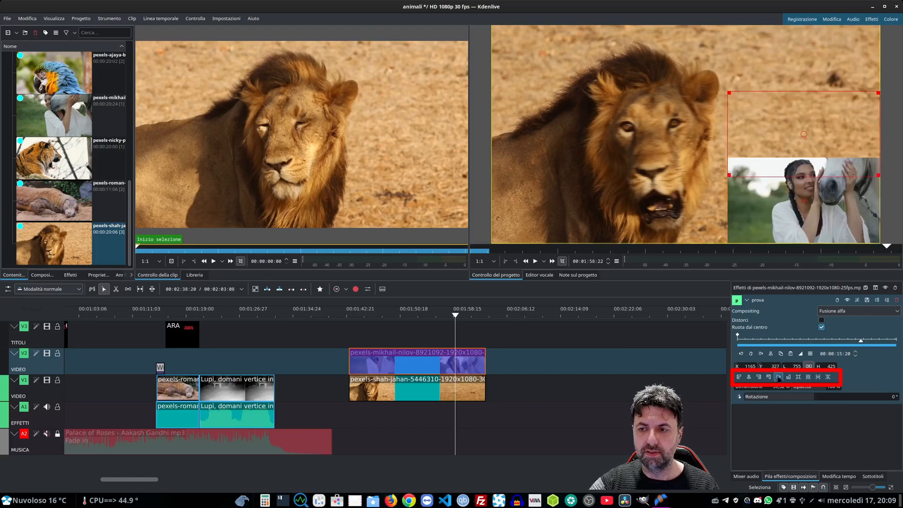
{"action": "left_click", "coordinate": [749, 377]}
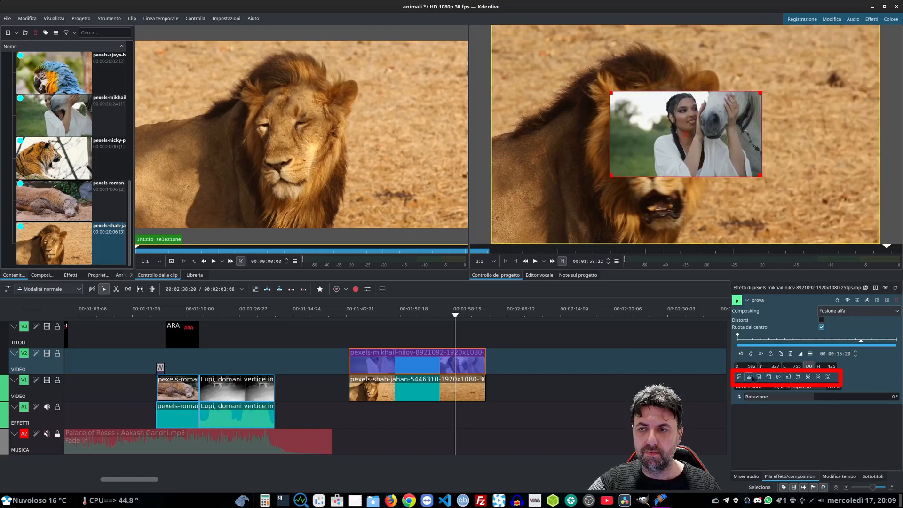
Restore the horse clip's original 1920 × 1080 size and align it with the frame at X 0, Y 0
{"action": "left_click", "coordinate": [798, 376]}
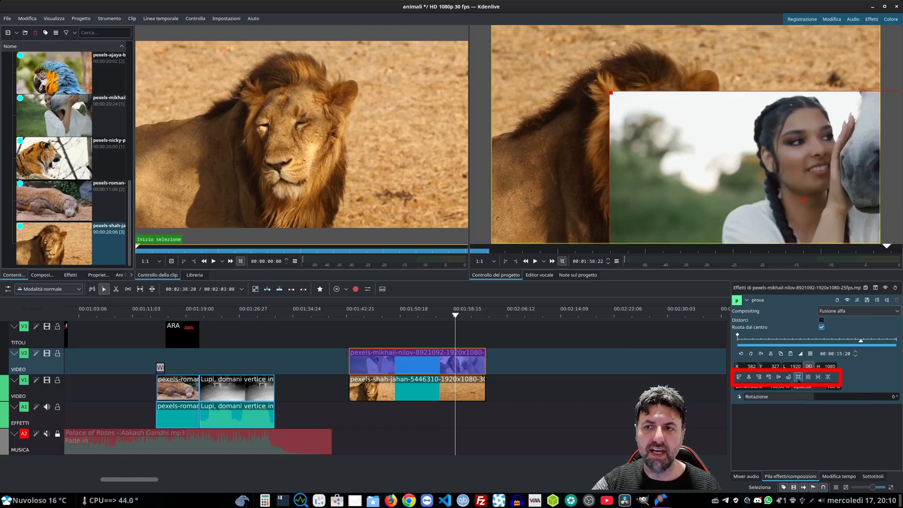
{"action": "left_click", "coordinate": [778, 377]}
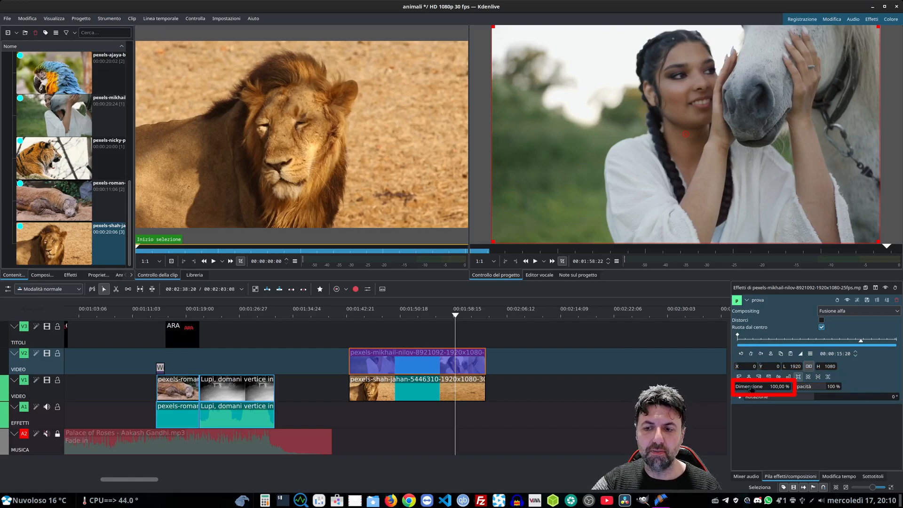
Try different size and opacity values on the horse clip and return both to 100%
{"action": "left_click_drag", "start_coordinate": [751, 389], "coordinate": [812, 400]}
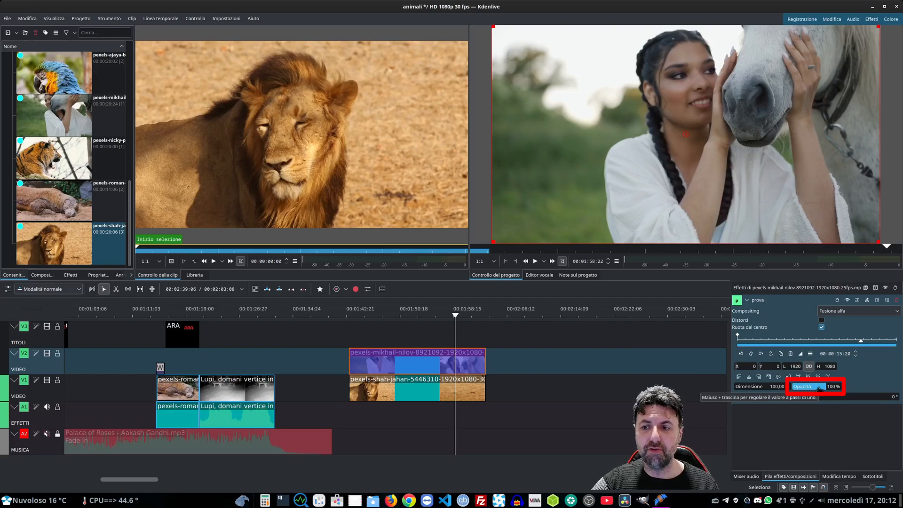
{"action": "mouse_move", "coordinate": [820, 387]}
{"action": "left_mouse_down"}
{"action": "mouse_move", "coordinate": [798, 395]}
{"action": "mouse_move", "coordinate": [827, 393]}
{"action": "mouse_move", "coordinate": [801, 395]}
{"action": "mouse_move", "coordinate": [826, 396]}
{"action": "mouse_move", "coordinate": [810, 396]}
{"action": "left_mouse_up"}
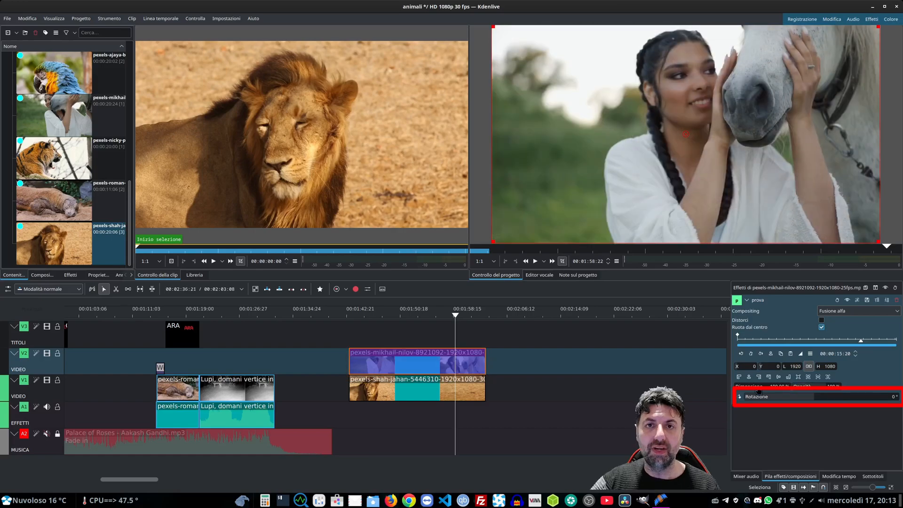
With the horse clip scaled to 60%, rotate it to -360° and bring it back to 0° in 90° steps
{"action": "left_click_drag", "start_coordinate": [758, 393], "coordinate": [744, 405]}
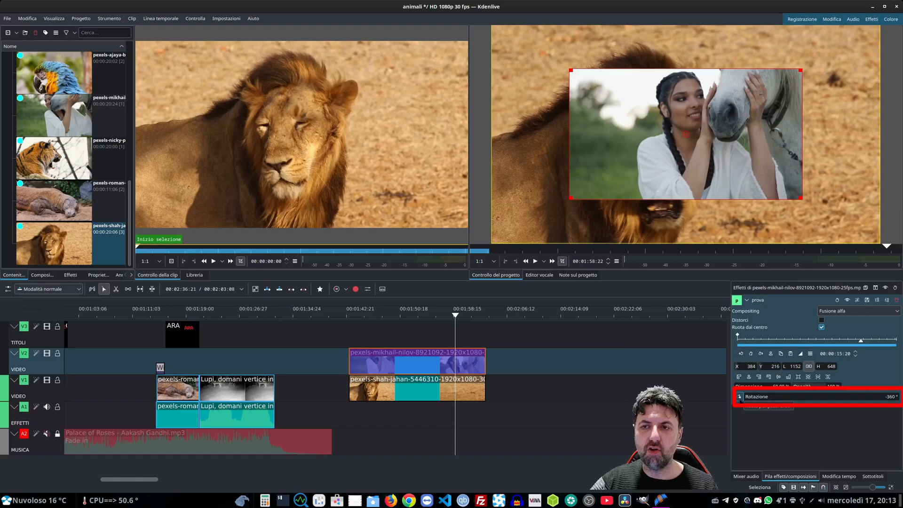
{"action": "left_click", "coordinate": [740, 399]}
{"action": "left_click", "coordinate": [740, 398]}
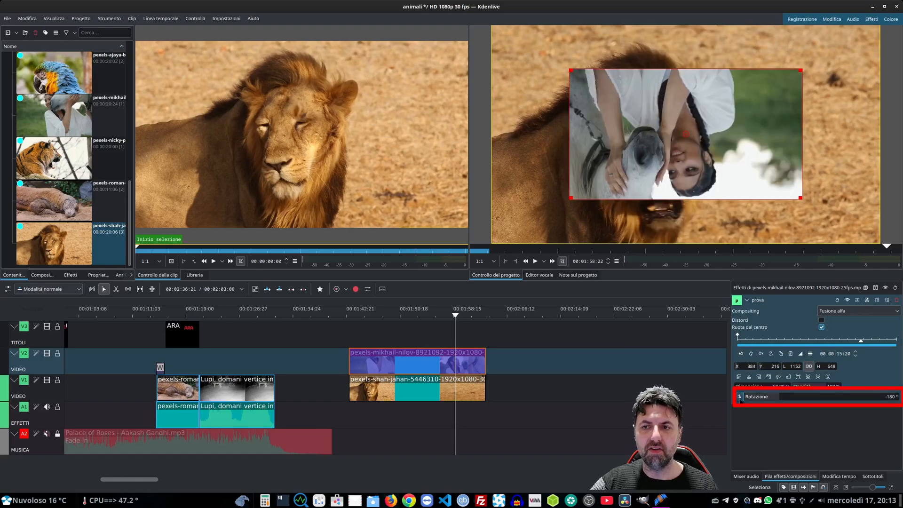
{"action": "left_click", "coordinate": [739, 399]}
{"action": "left_click", "coordinate": [740, 398]}
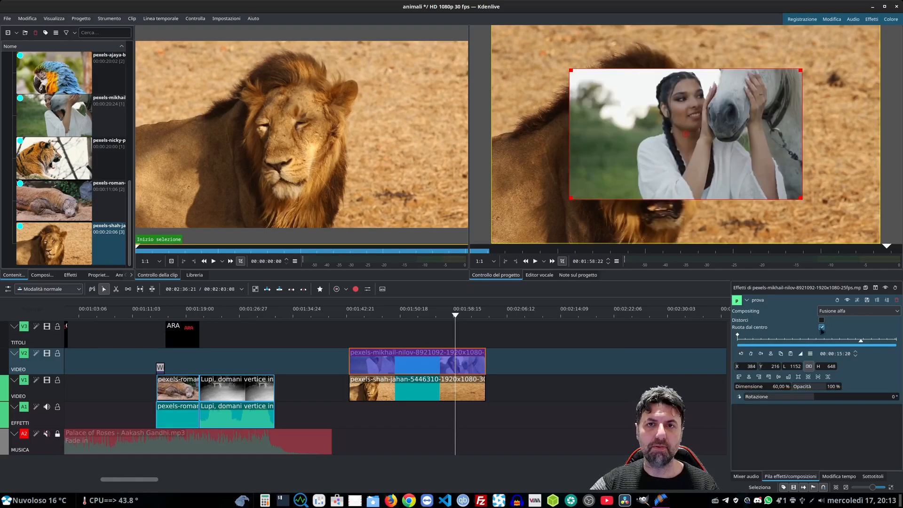
Test the horse clip's rotation with Ruota dal centro disabled, then re-enable the option and set the rotation to 360°
{"action": "left_click", "coordinate": [821, 327]}
{"action": "left_click_drag", "start_coordinate": [810, 397], "coordinate": [824, 398]}
{"action": "mouse_move", "coordinate": [813, 399]}
{"action": "left_mouse_down"}
{"action": "mouse_move", "coordinate": [799, 399]}
{"action": "mouse_move", "coordinate": [825, 399]}
{"action": "left_mouse_up"}
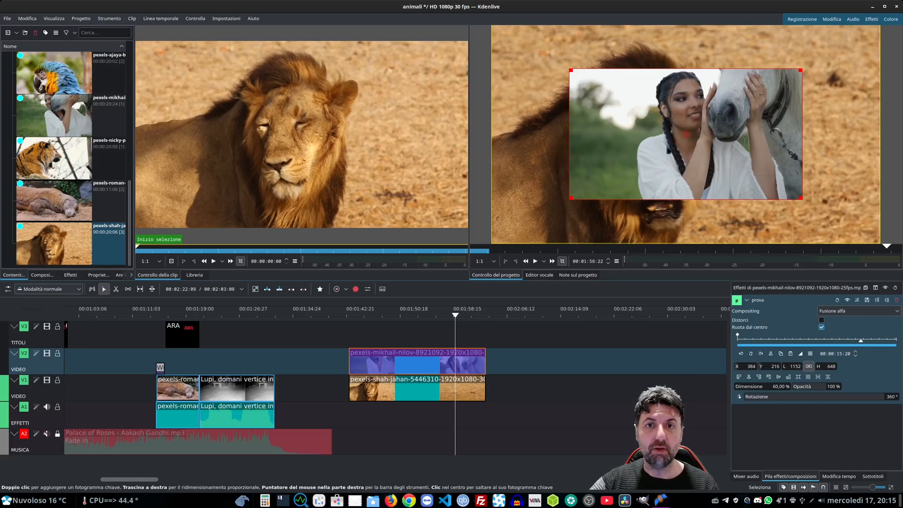
Move the horse clip to the frame's upper-right corner at X 1070, Y -5 and scale it to about 850 × 478
{"action": "left_click_drag", "start_coordinate": [694, 126], "coordinate": [776, 80]}
{"action": "left_click_drag", "start_coordinate": [649, 152], "coordinate": [710, 119]}
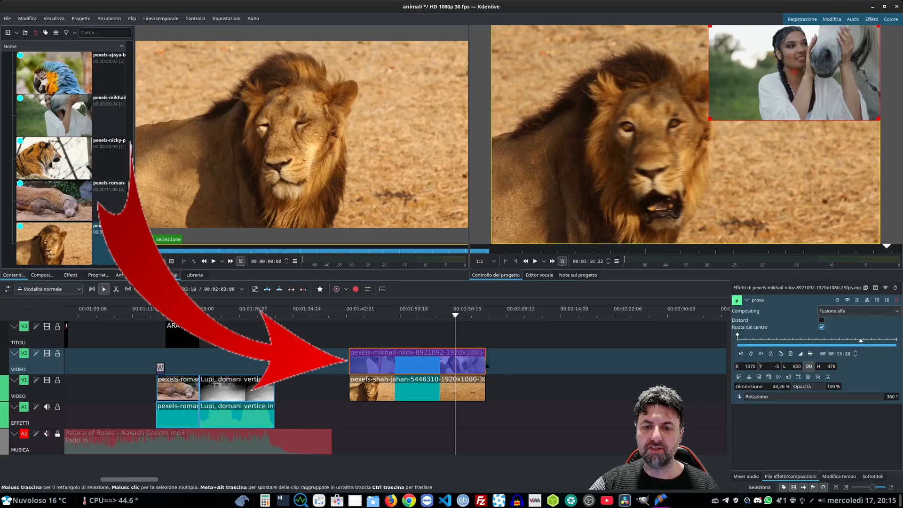
Try shortening the end of the horse clip on track V2, then undo the trim
{"action": "left_click_drag", "start_coordinate": [485, 363], "coordinate": [436, 363]}
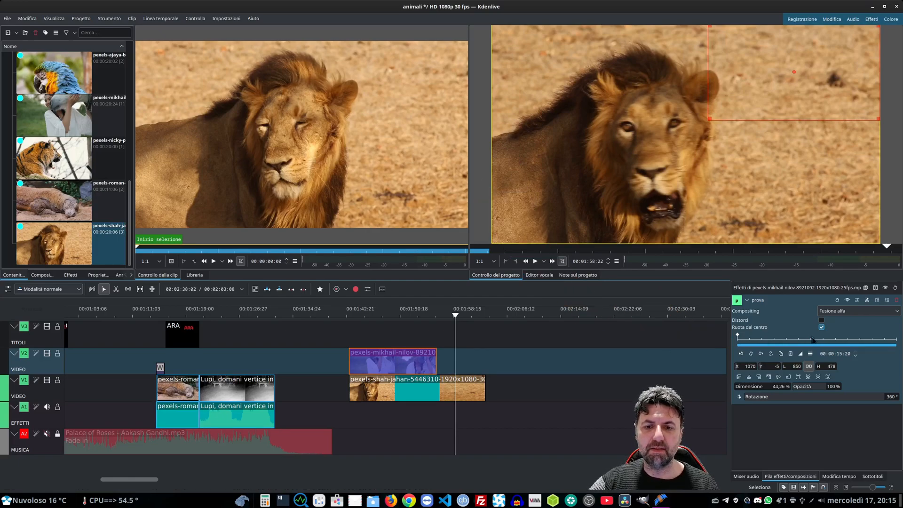
{"action": "key", "text": "ctrl+z"}
Add a keyframe at 00:00:03:21 placing the horse clip in the frame's lower-left corner at X 0, Y 602, and play back the movement
{"action": "left_click", "coordinate": [350, 314]}
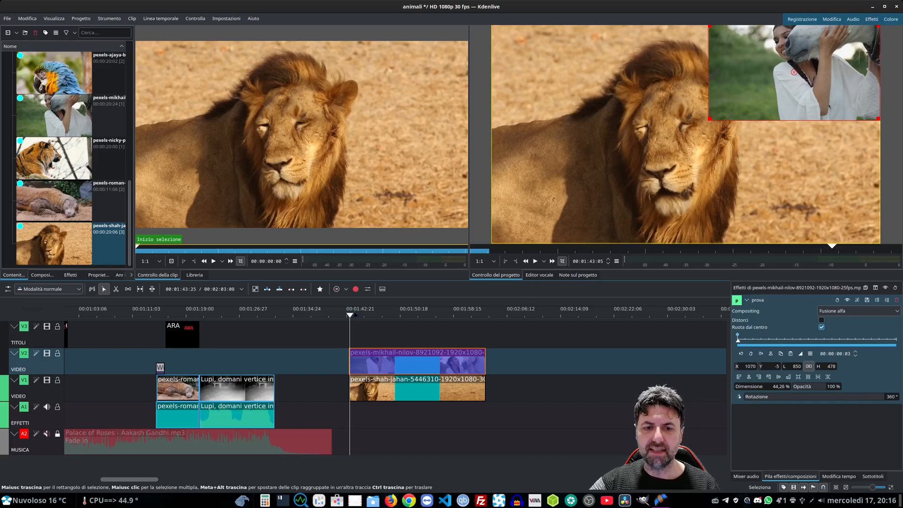
{"action": "left_click", "coordinate": [374, 315]}
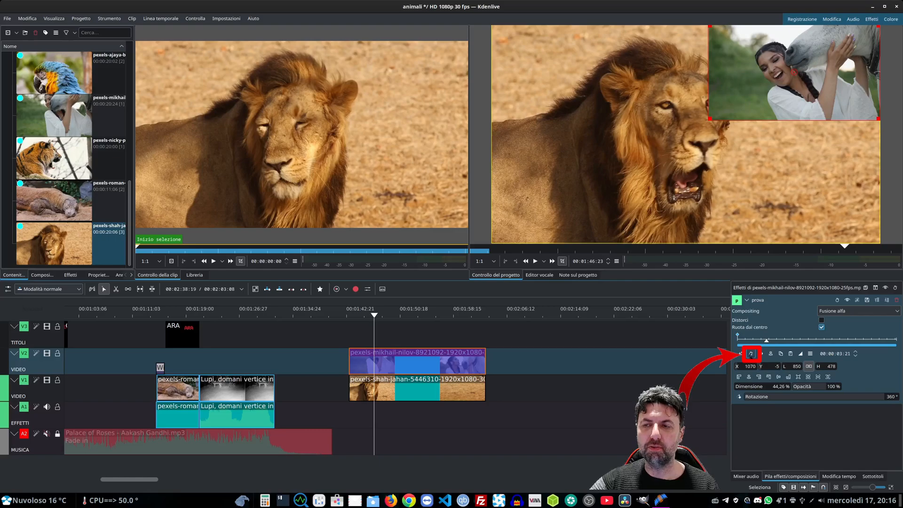
{"action": "left_click", "coordinate": [751, 353]}
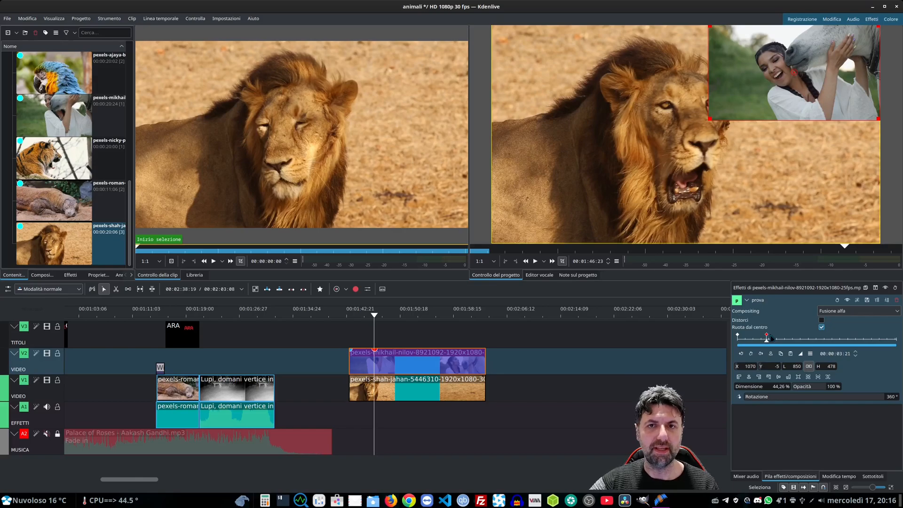
{"action": "left_click", "coordinate": [739, 377]}
{"action": "left_click", "coordinate": [788, 377]}
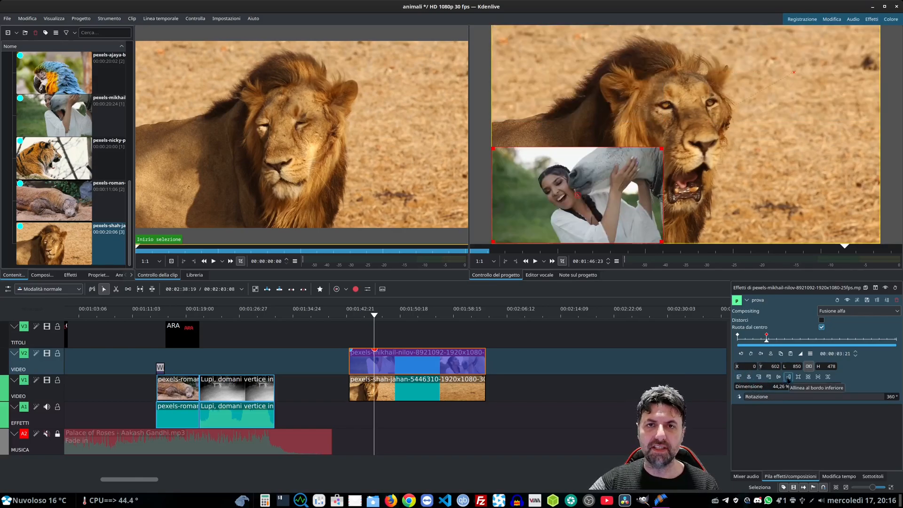
{"action": "left_click", "coordinate": [346, 314]}
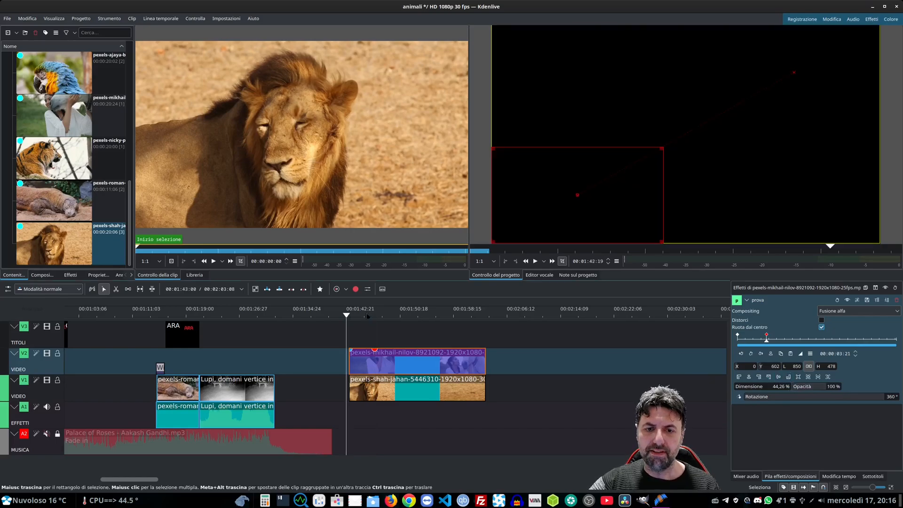
{"action": "left_click", "coordinate": [535, 261]}
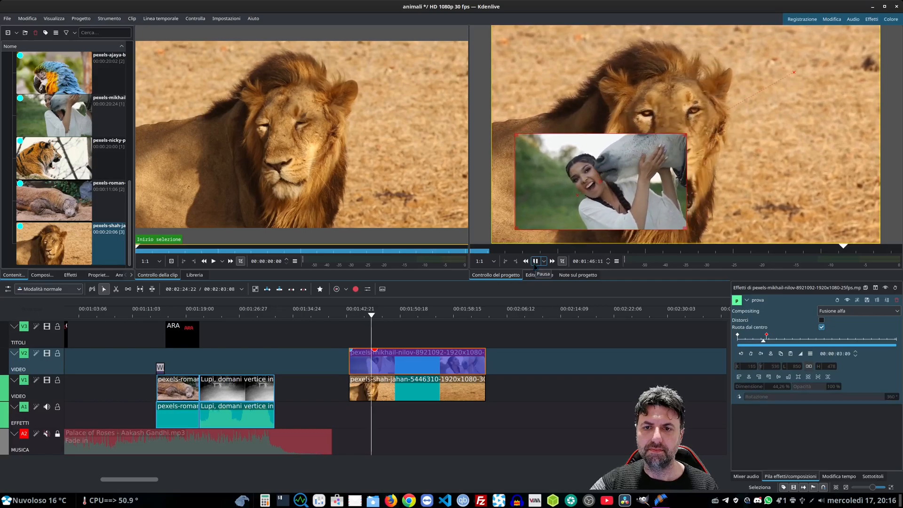
{"action": "left_click", "coordinate": [536, 261]}
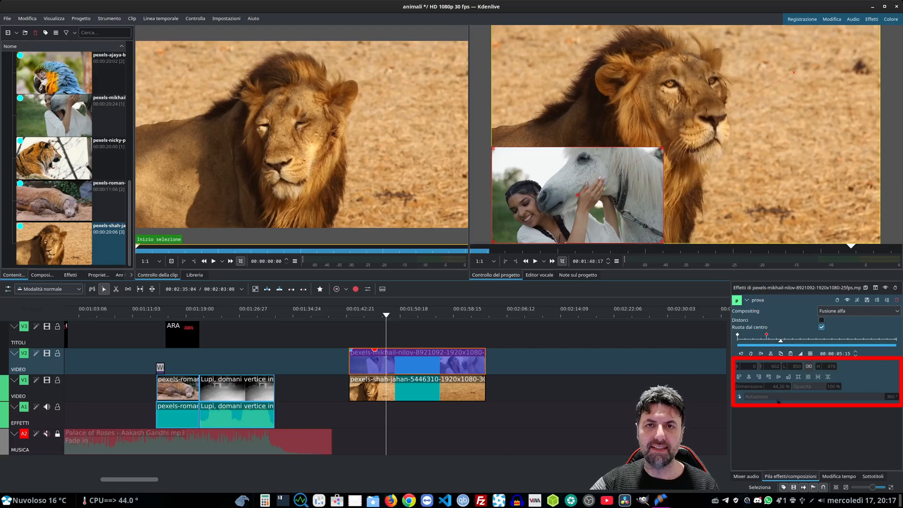
At the second keyframe, scale the horse clip to 78.89%, place it at X 0, Y 228, and preview the growth
{"action": "left_click", "coordinate": [767, 336]}
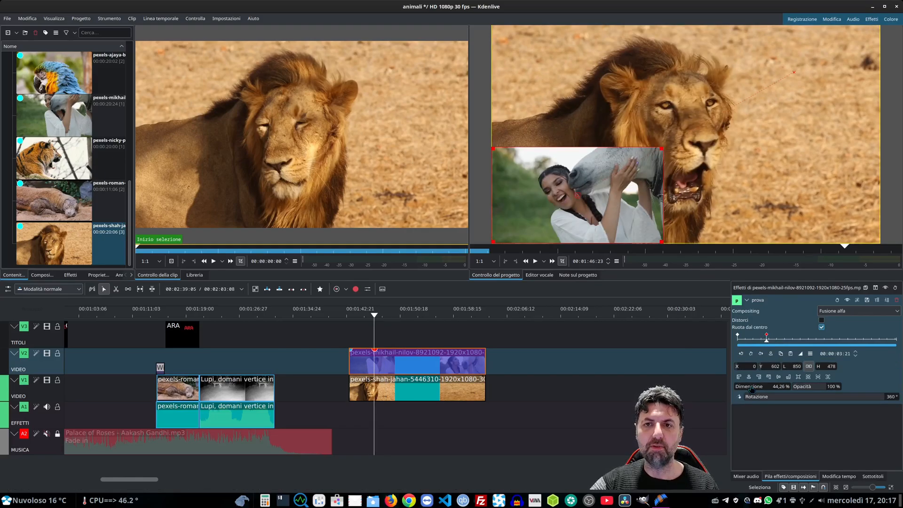
{"action": "left_click_drag", "start_coordinate": [753, 389], "coordinate": [756, 389]}
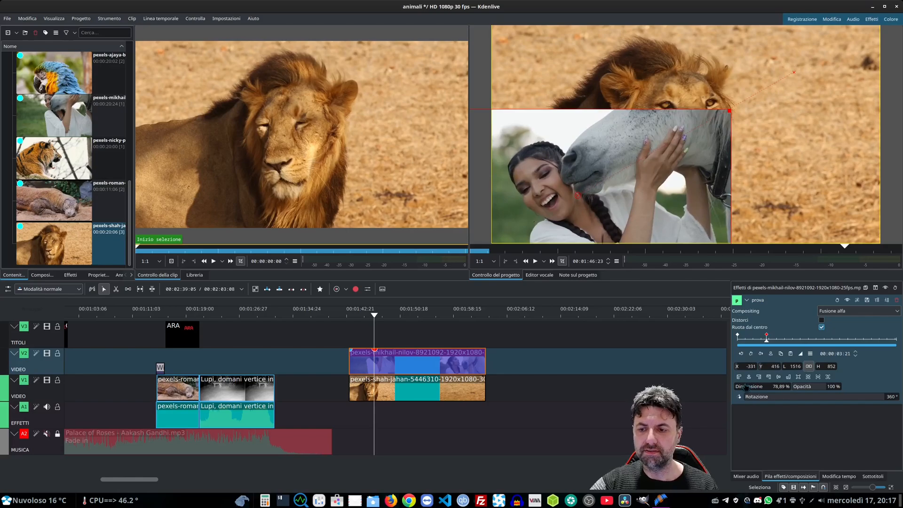
{"action": "left_click", "coordinate": [535, 261]}
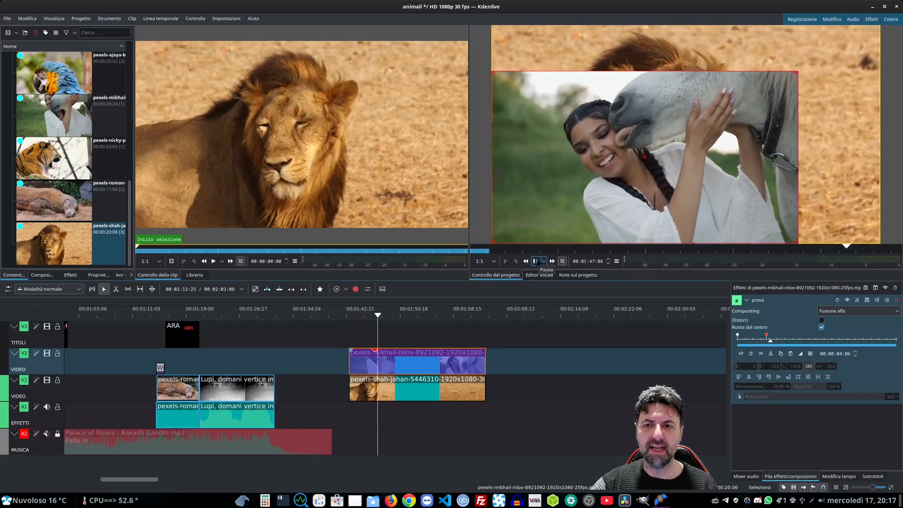
{"action": "left_click", "coordinate": [535, 261]}
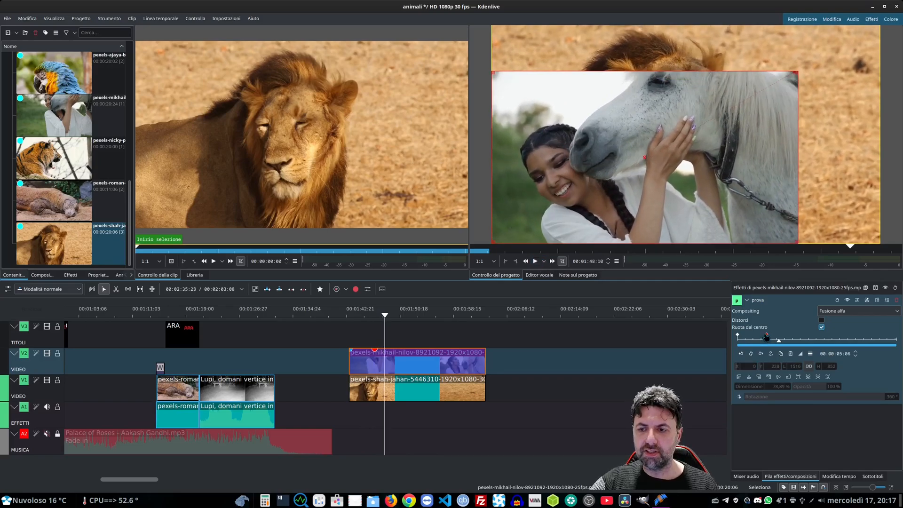
Set the horse clip's opacity to 42% at the second keyframe and play the clip from its start
{"action": "left_click", "coordinate": [766, 336]}
{"action": "left_click_drag", "start_coordinate": [817, 386], "coordinate": [807, 387]}
{"action": "left_click", "coordinate": [349, 312]}
{"action": "left_click", "coordinate": [535, 261]}
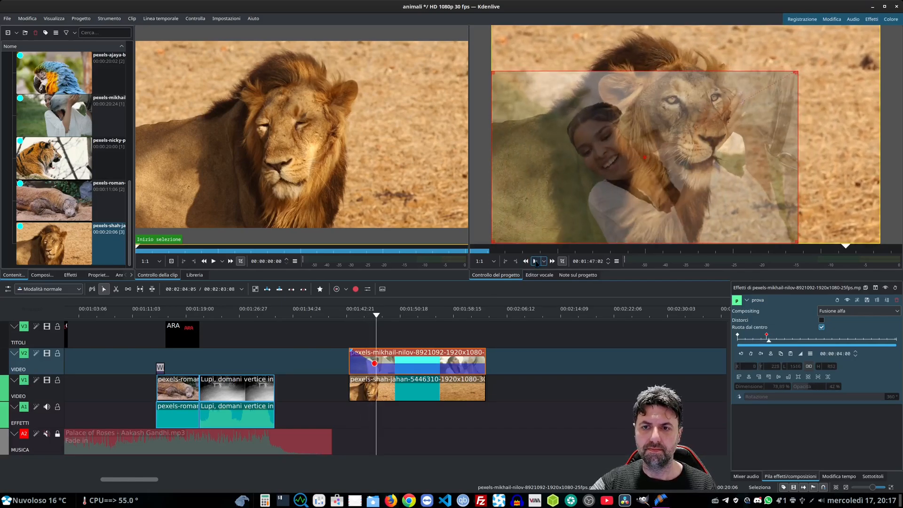
{"action": "left_click", "coordinate": [535, 261]}
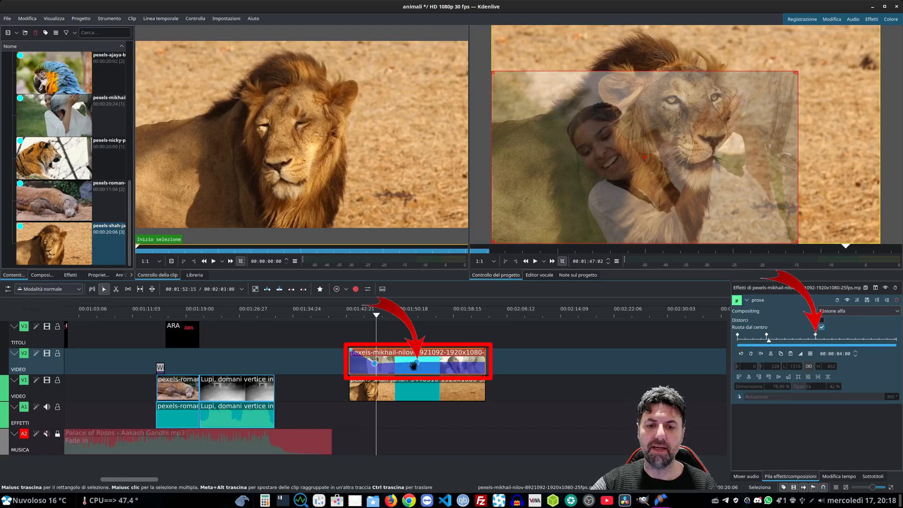
Try a third keyframe with 100% opacity on the horse clip, move it to 00:00:06:21, and delete it
{"action": "left_click_drag", "start_coordinate": [425, 363], "coordinate": [414, 347]}
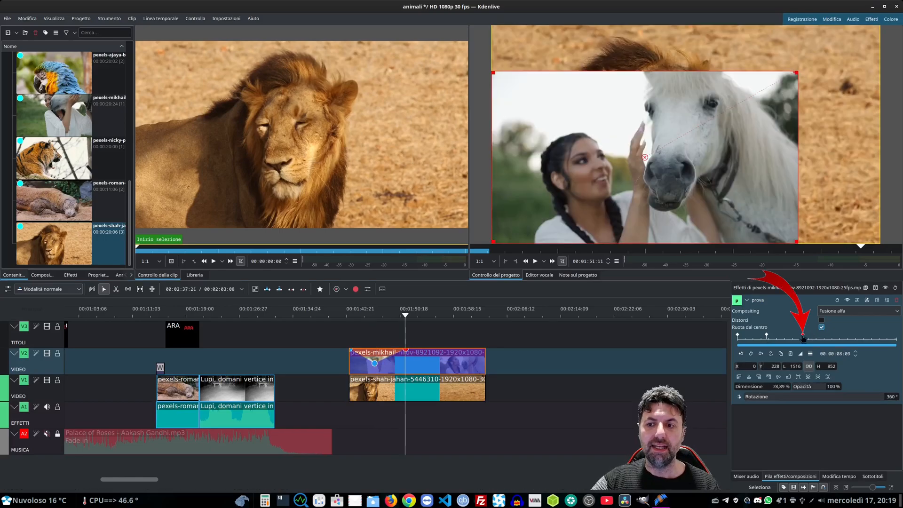
{"action": "mouse_move", "coordinate": [803, 337]}
{"action": "left_mouse_down"}
{"action": "mouse_move", "coordinate": [844, 336]}
{"action": "mouse_move", "coordinate": [790, 339]}
{"action": "left_mouse_up"}
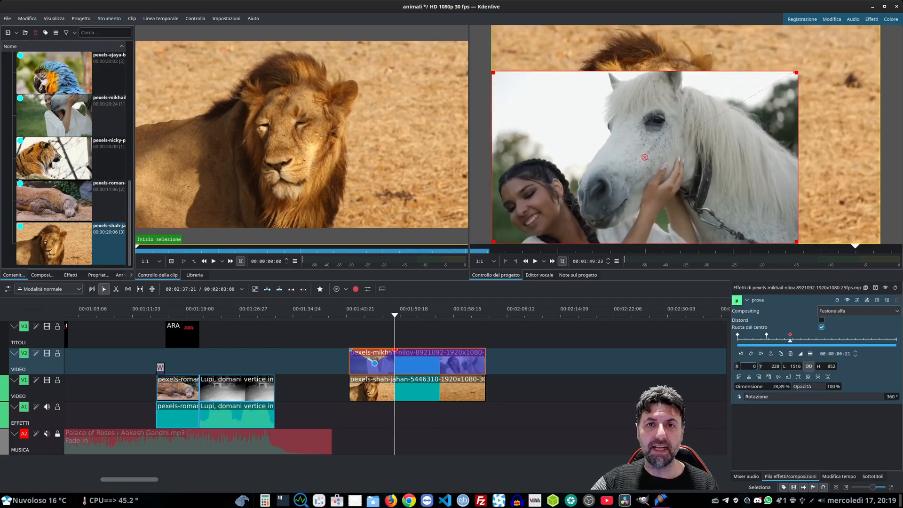
{"action": "left_click", "coordinate": [751, 354]}
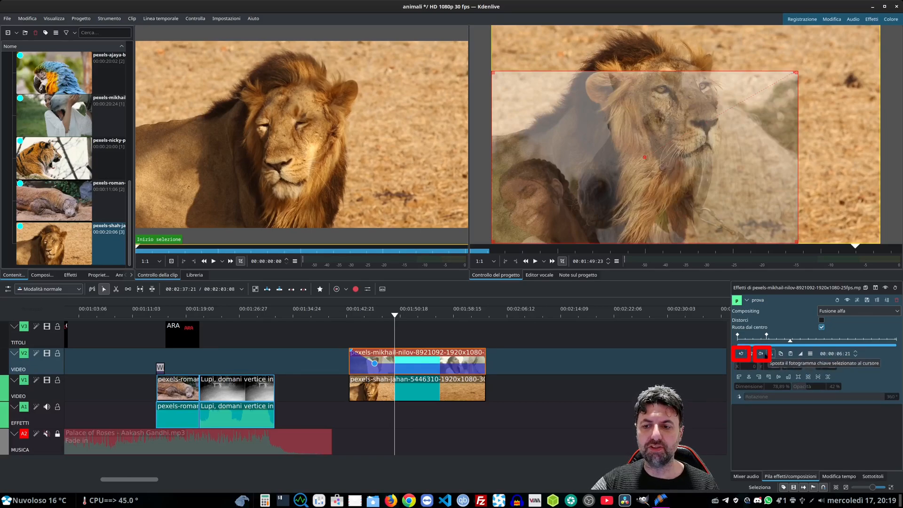
Step back through the horse clip's keyframes to the first one, and return to the following keyframe
{"action": "left_click", "coordinate": [742, 353]}
{"action": "left_click", "coordinate": [742, 354]}
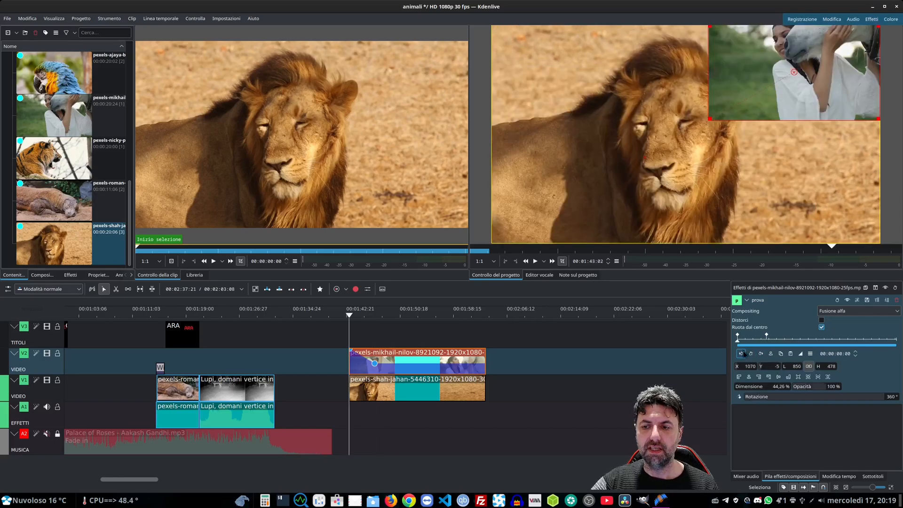
{"action": "left_click", "coordinate": [760, 354]}
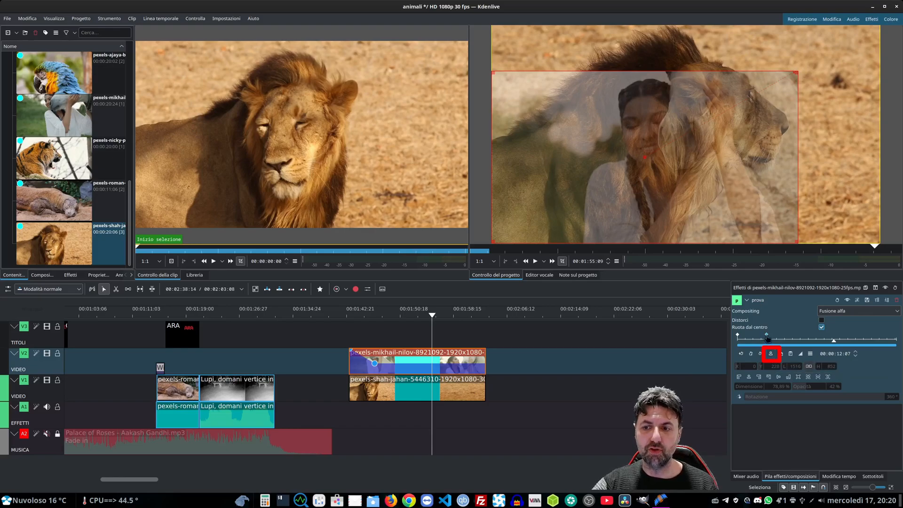
Move the second keyframe to the playhead at 00:00:12:27, reposition it to 00:00:05:29, and add a third keyframe at 00:00:14:05
{"action": "left_click", "coordinate": [767, 336]}
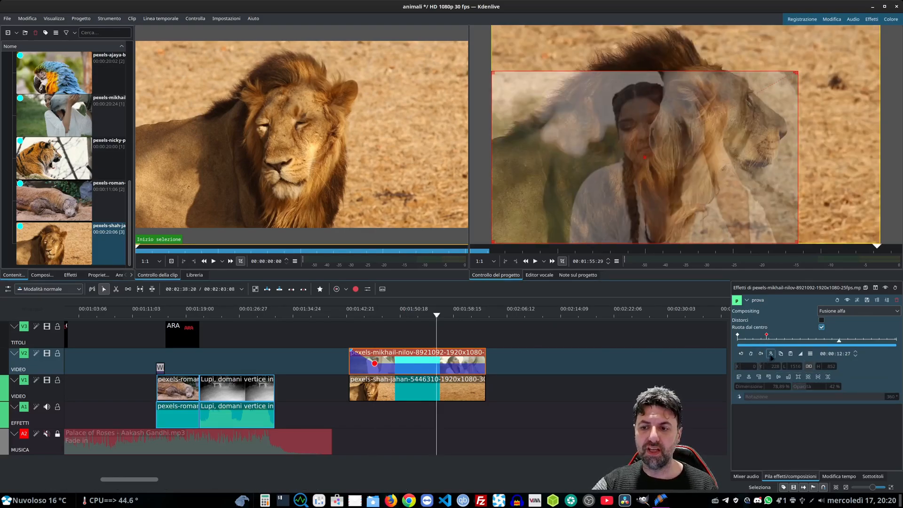
{"action": "left_click", "coordinate": [770, 353]}
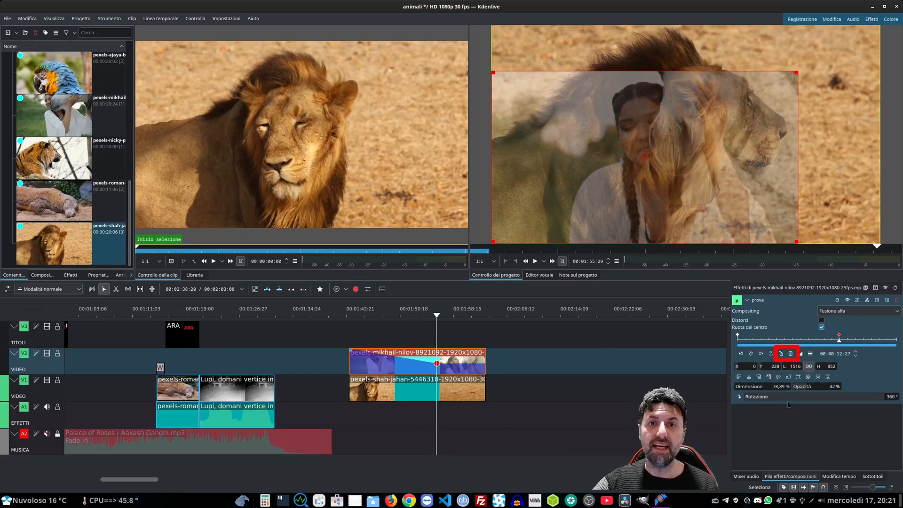
{"action": "left_click", "coordinate": [781, 354]}
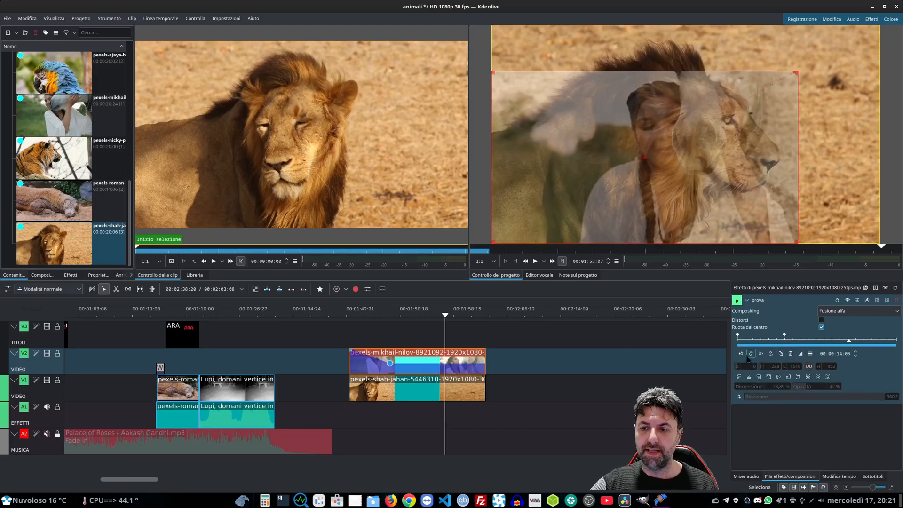
{"action": "left_click", "coordinate": [751, 354]}
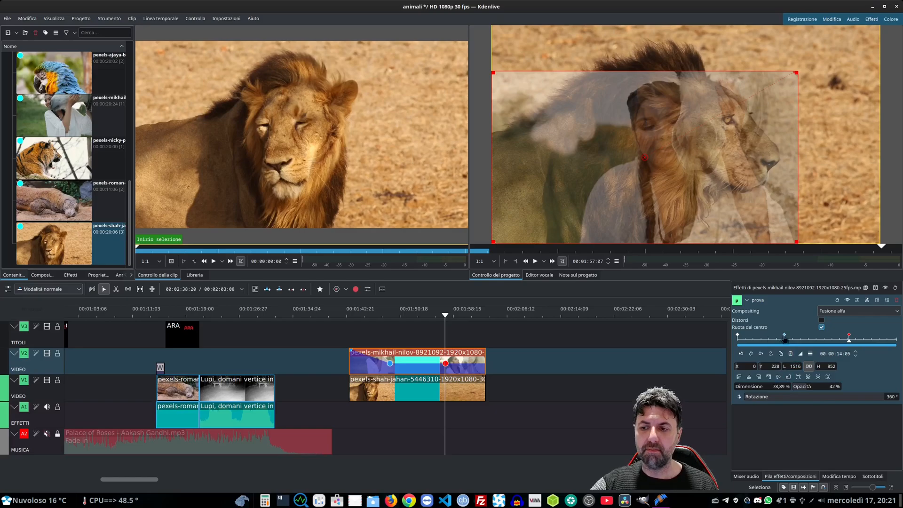
Compare the horse clip's three keyframes and play the section between the second and third
{"action": "left_click", "coordinate": [738, 337]}
{"action": "left_click", "coordinate": [784, 337]}
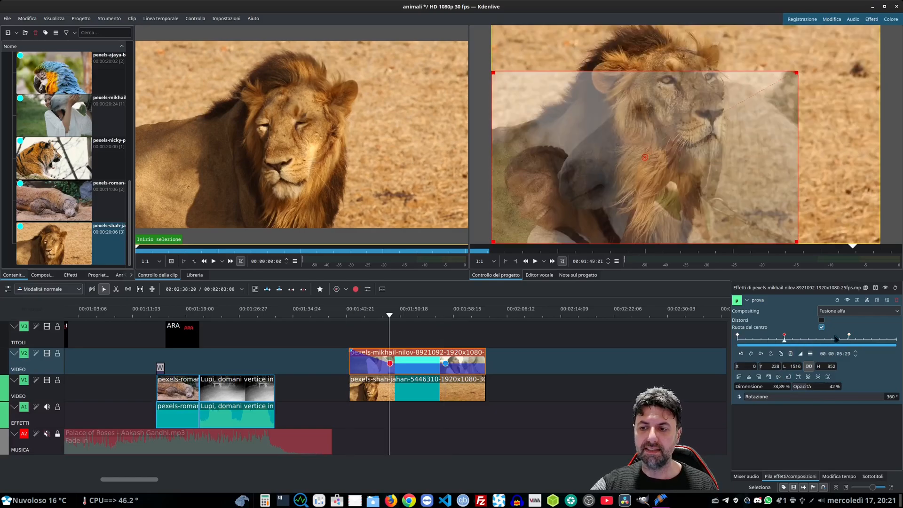
{"action": "left_click", "coordinate": [849, 336]}
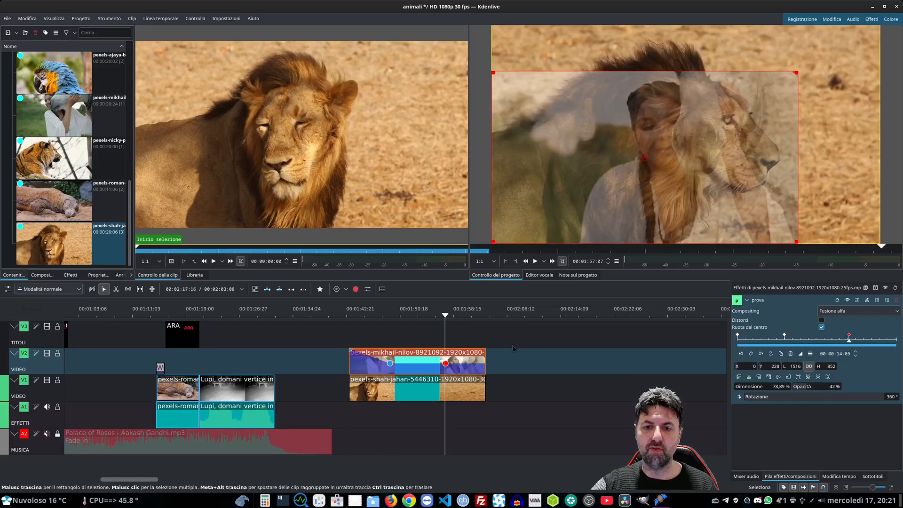
{"action": "left_click", "coordinate": [388, 313]}
{"action": "key", "text": "space"}
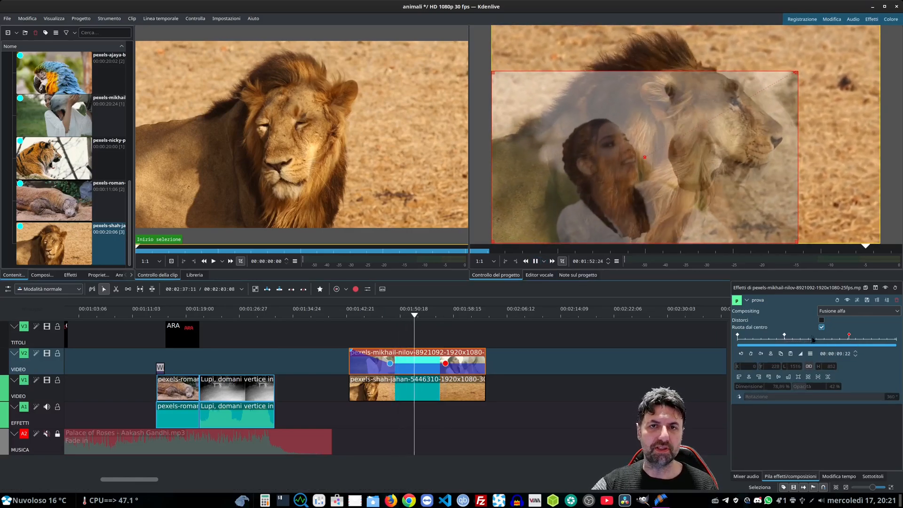
At the third keyframe, scale the horse clip to 38.15%, align it to the frame's lower-right corner, and set opacity to 100%
{"action": "left_click", "coordinate": [849, 336]}
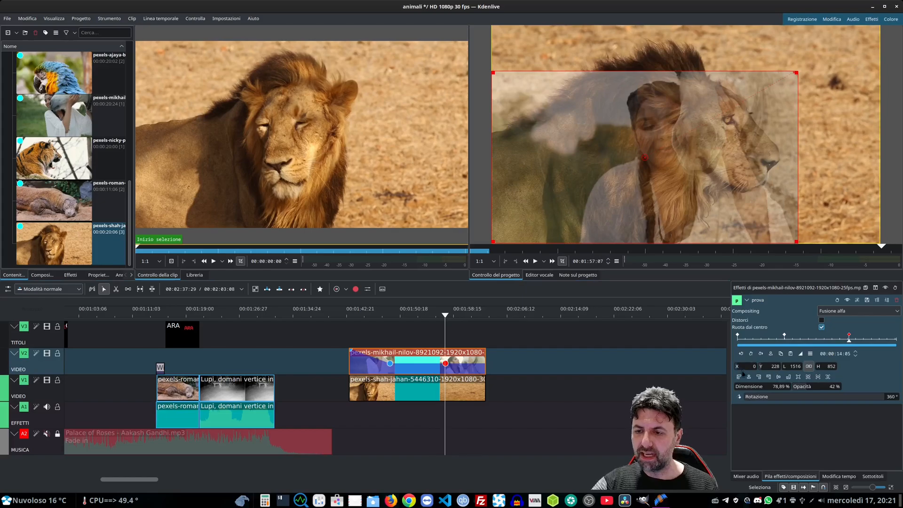
{"action": "left_click", "coordinate": [758, 376]}
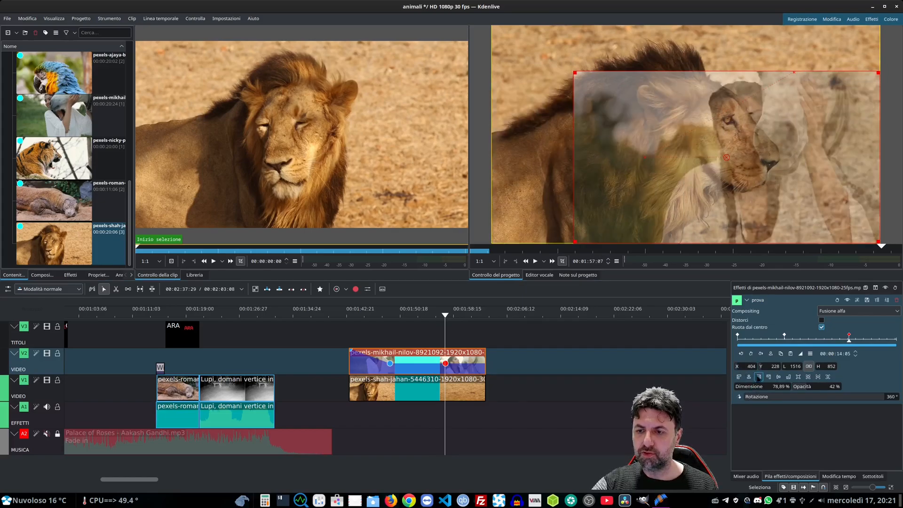
{"action": "left_click_drag", "start_coordinate": [754, 386], "coordinate": [754, 389]}
{"action": "left_click", "coordinate": [757, 377]}
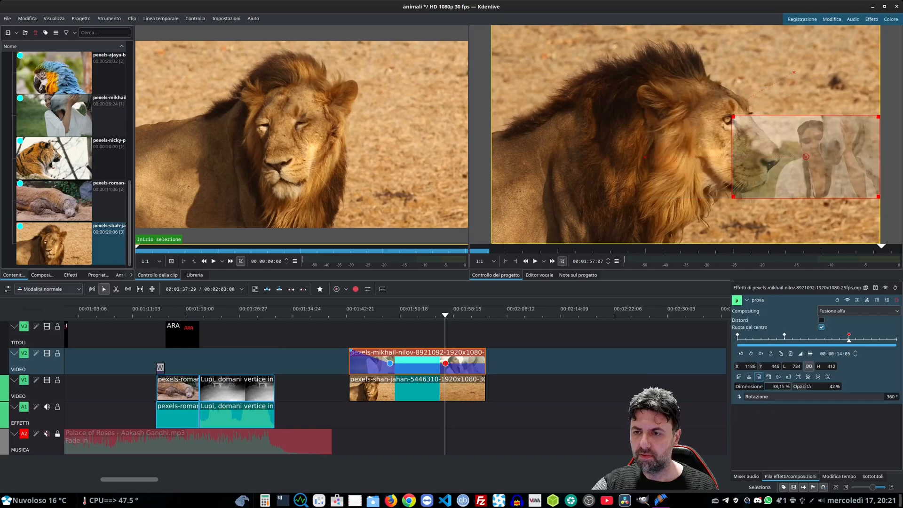
{"action": "left_click", "coordinate": [789, 377]}
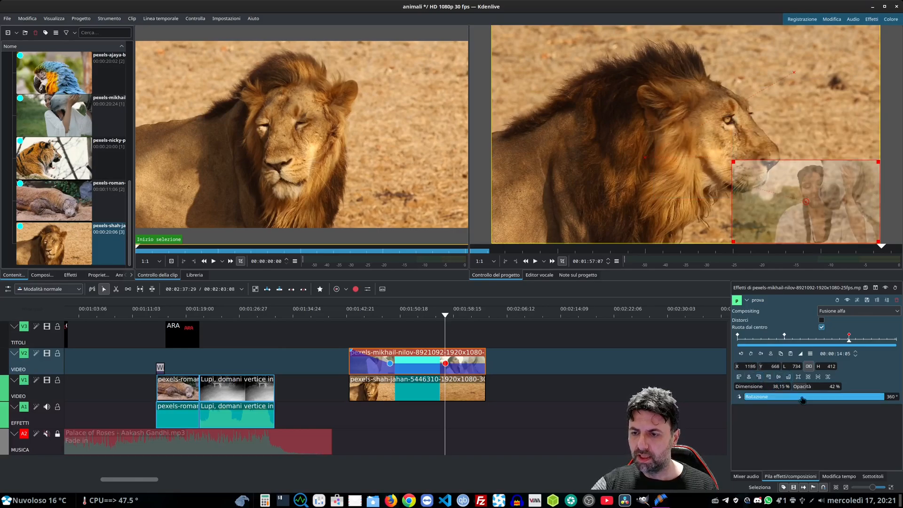
{"action": "left_click_drag", "start_coordinate": [801, 389], "coordinate": [863, 403]}
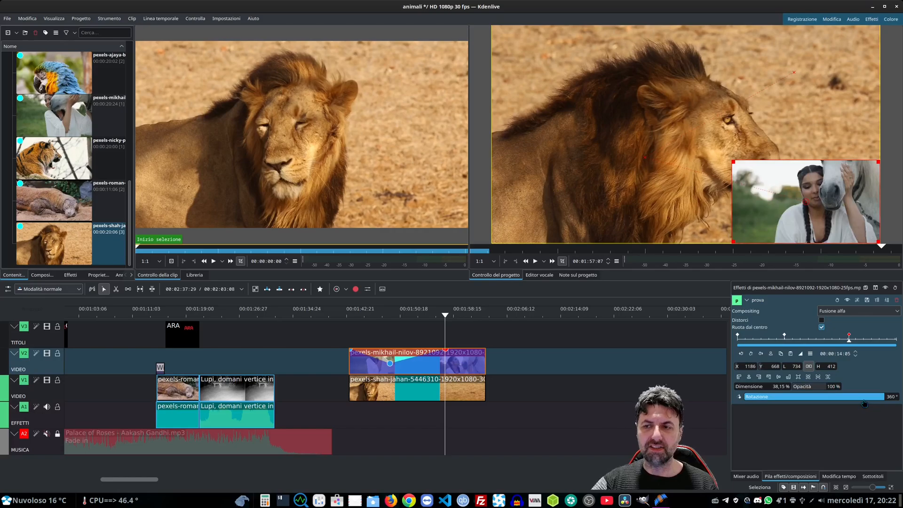
Move the second keyframe to 00:00:03:02 and the third to 00:00:05:01, and play back the animation
{"action": "left_click_drag", "start_coordinate": [784, 334], "coordinate": [762, 335]}
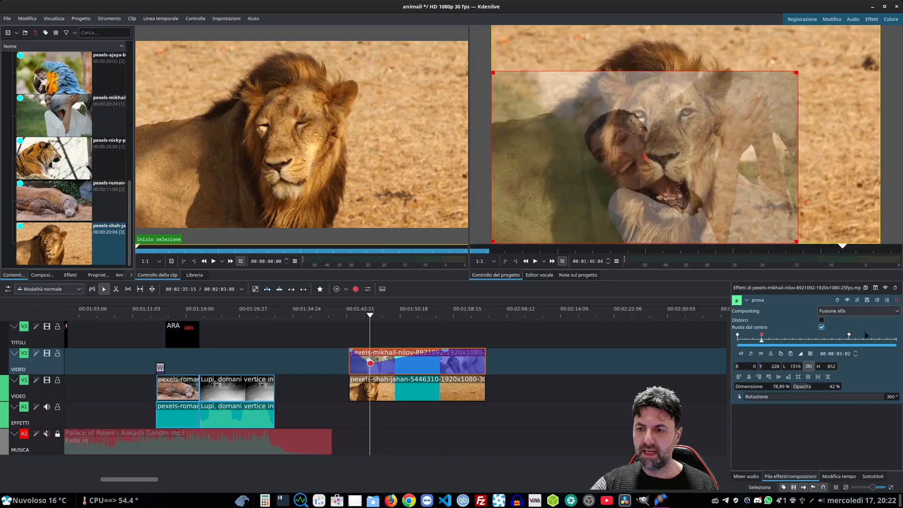
{"action": "left_click_drag", "start_coordinate": [849, 336], "coordinate": [776, 336]}
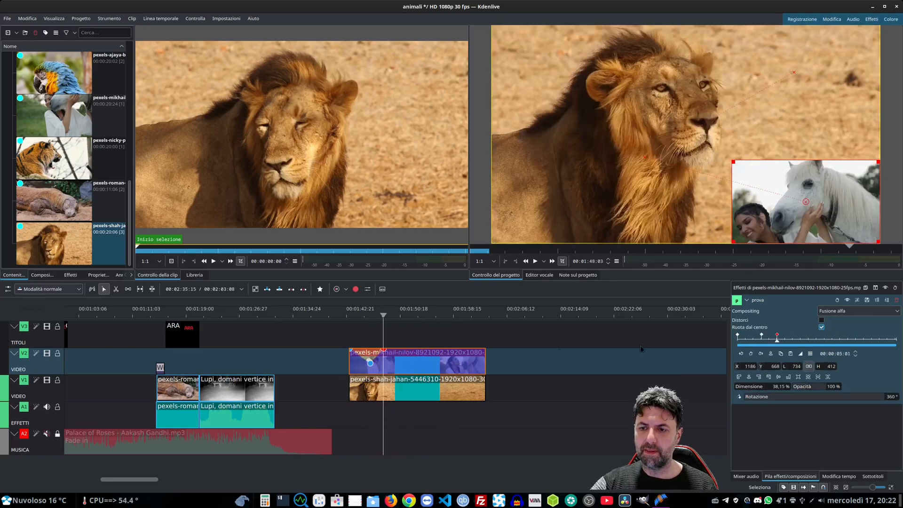
{"action": "left_click", "coordinate": [535, 262]}
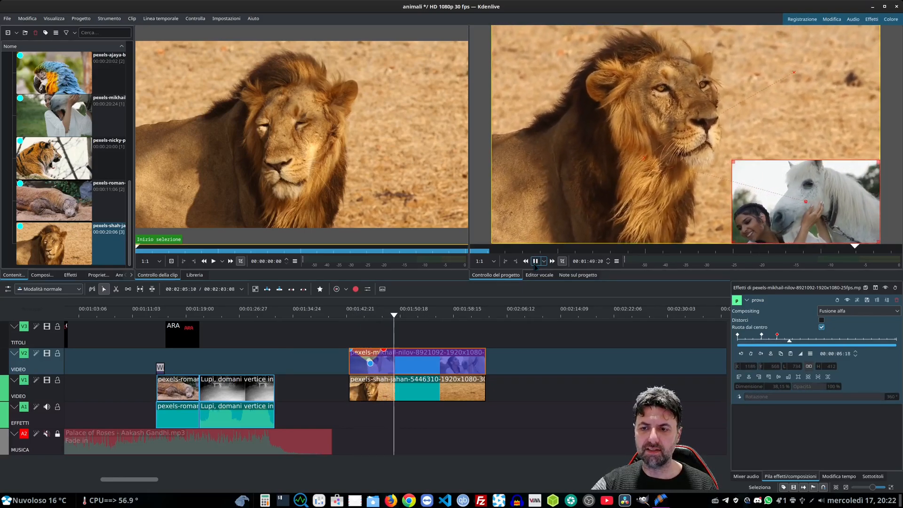
{"action": "left_click", "coordinate": [535, 261]}
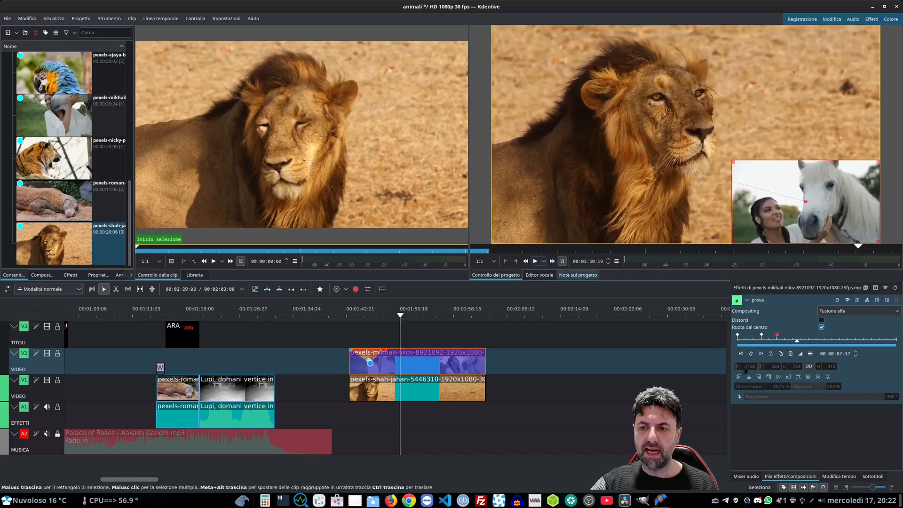
Set the horse clip's three keyframes to Smussatura interpolation and move the lion clip further along its track, clear of the horse clip
{"action": "left_click", "coordinate": [801, 354]}
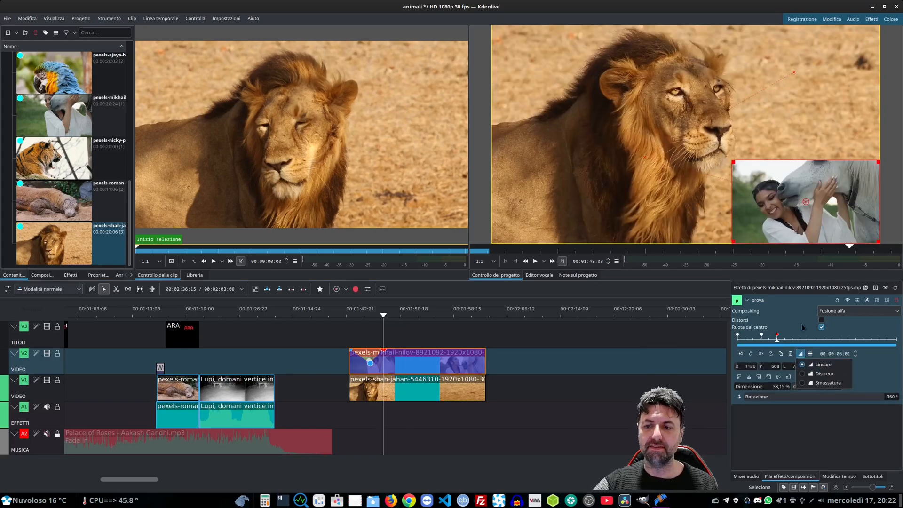
{"action": "left_click", "coordinate": [821, 384]}
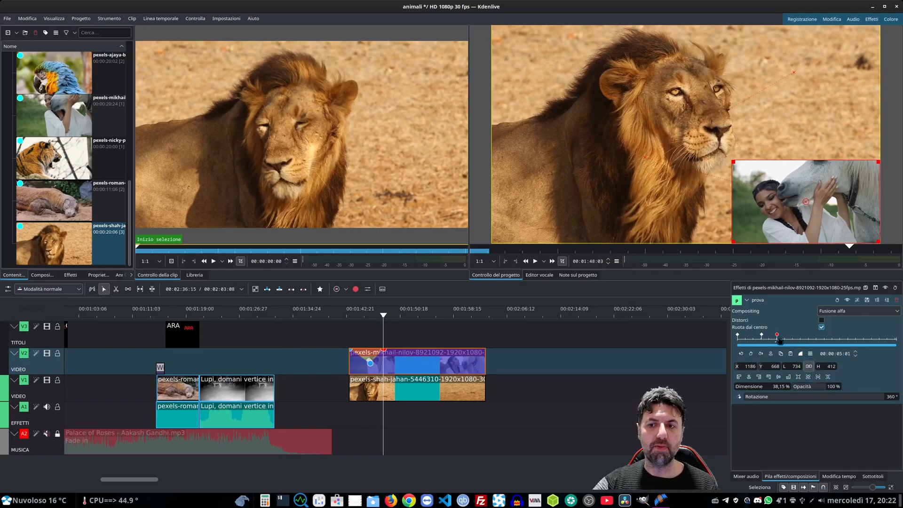
{"action": "left_click", "coordinate": [763, 336]}
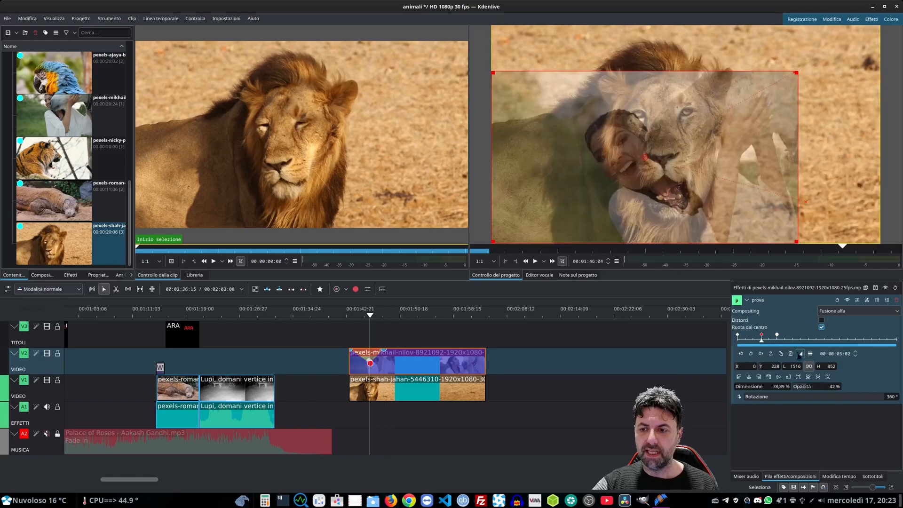
{"action": "left_click", "coordinate": [738, 335]}
{"action": "left_click", "coordinate": [801, 353]}
{"action": "left_click", "coordinate": [821, 383]}
{"action": "left_click_drag", "start_coordinate": [418, 390], "coordinate": [612, 390]}
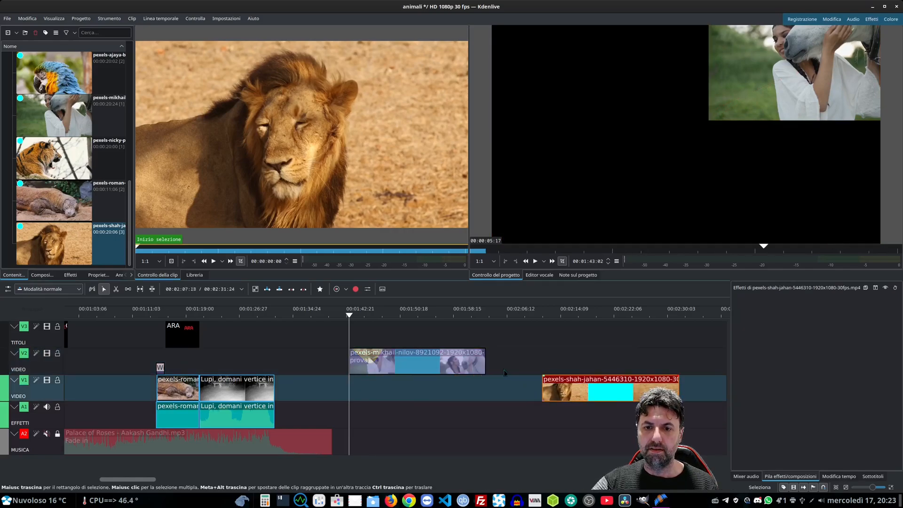
Switch the horse clip's three keyframes to Discreto interpolation and play the animation from the first keyframe
{"action": "left_click", "coordinate": [370, 363]}
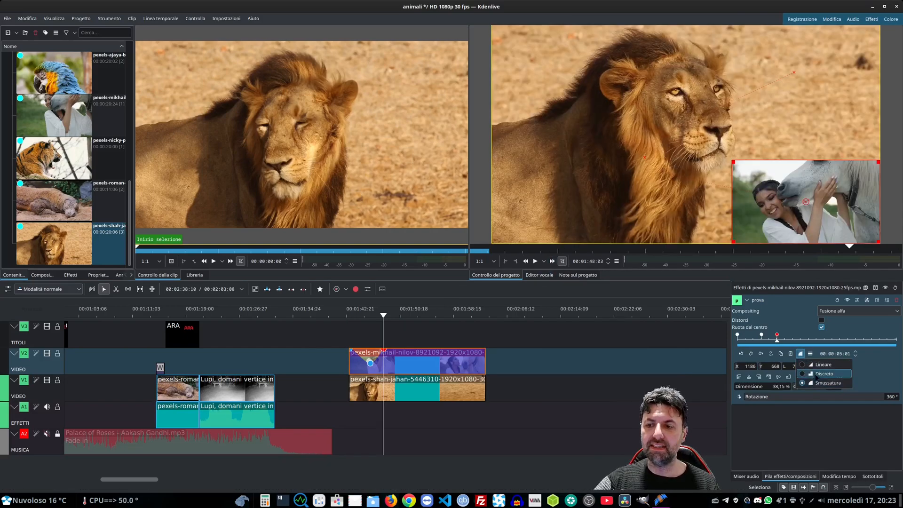
{"action": "left_click", "coordinate": [816, 373]}
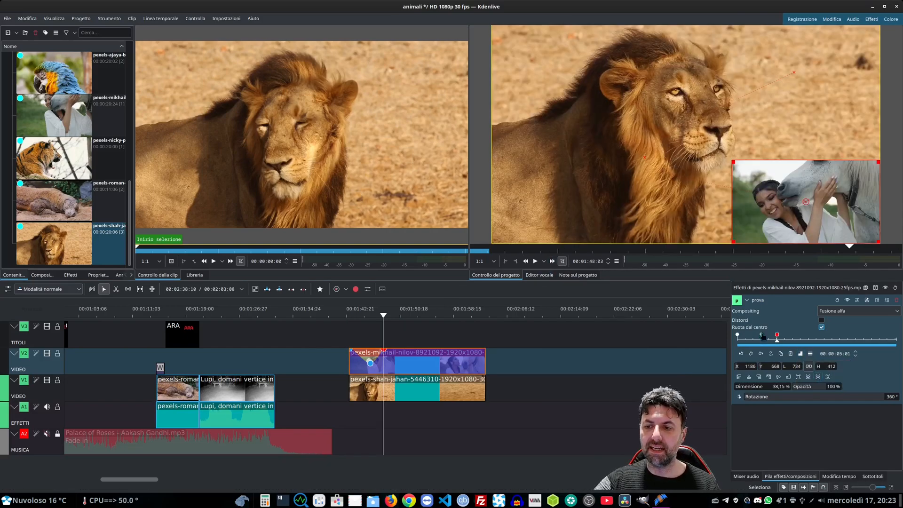
{"action": "left_click", "coordinate": [762, 335]}
{"action": "left_click", "coordinate": [801, 353]}
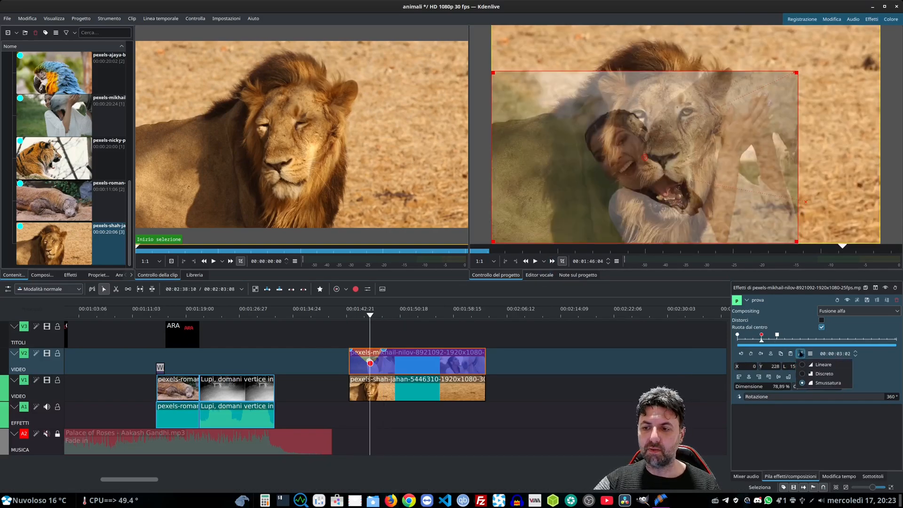
{"action": "left_click", "coordinate": [816, 374]}
{"action": "left_click", "coordinate": [737, 335]}
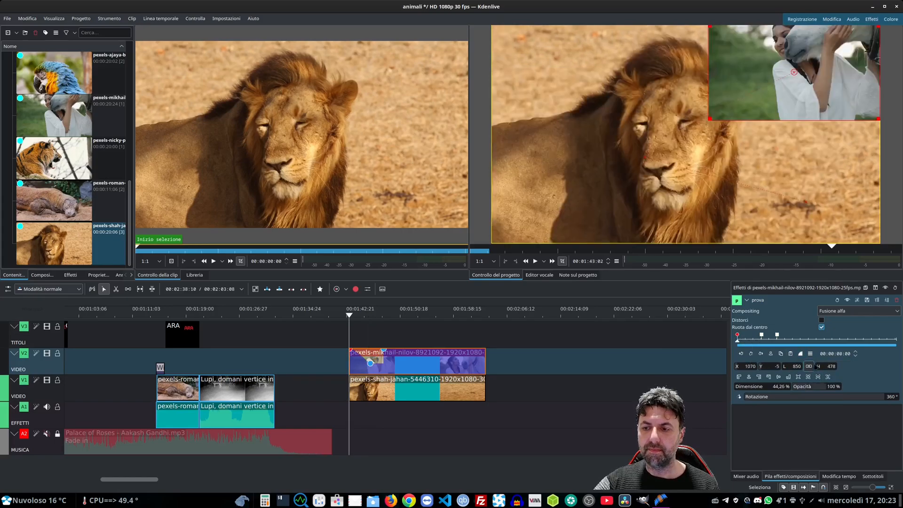
{"action": "left_click", "coordinate": [535, 261]}
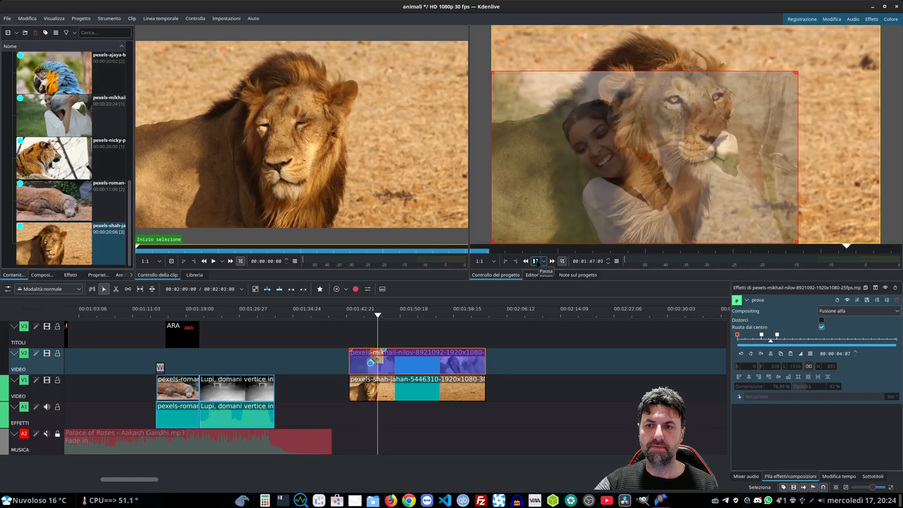
{"action": "left_click", "coordinate": [535, 261]}
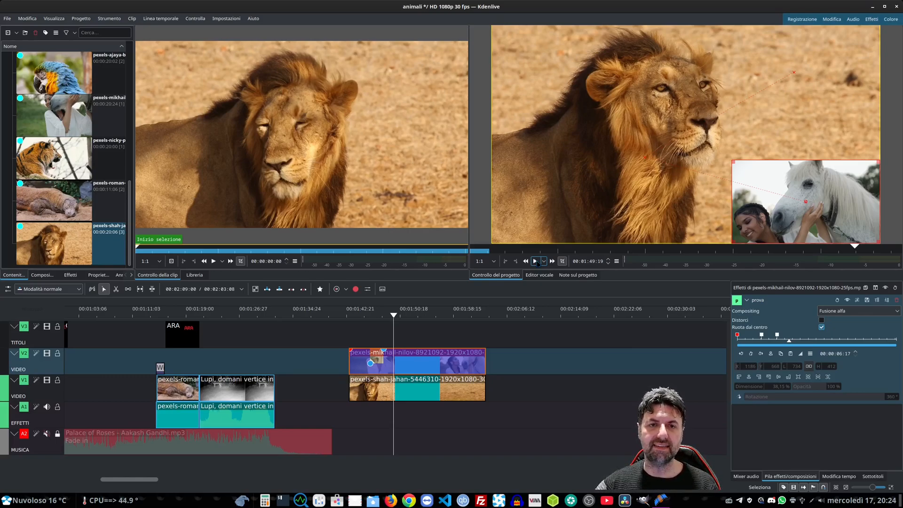
Examine the additional keyframe options, then collapse and expand the Trasforma effect and toggle its keyframe display off and on
{"action": "left_click", "coordinate": [810, 353]}
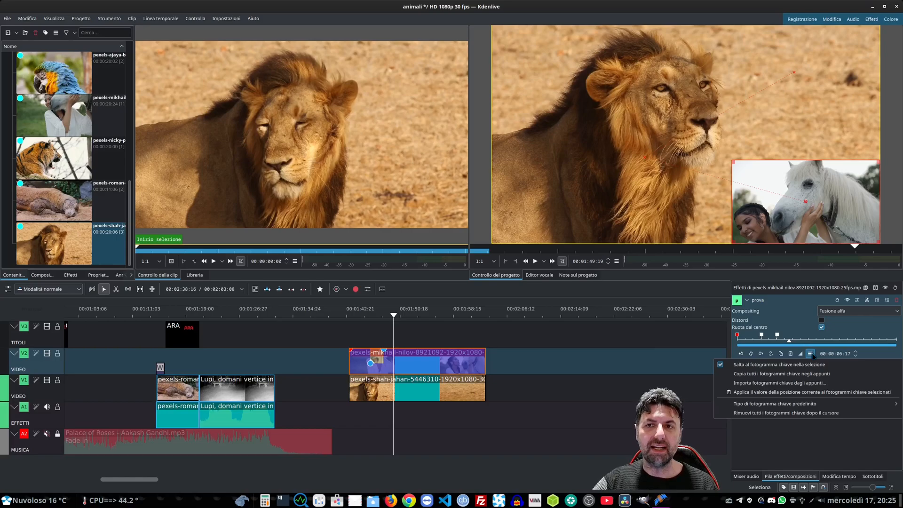
{"action": "left_click", "coordinate": [812, 354]}
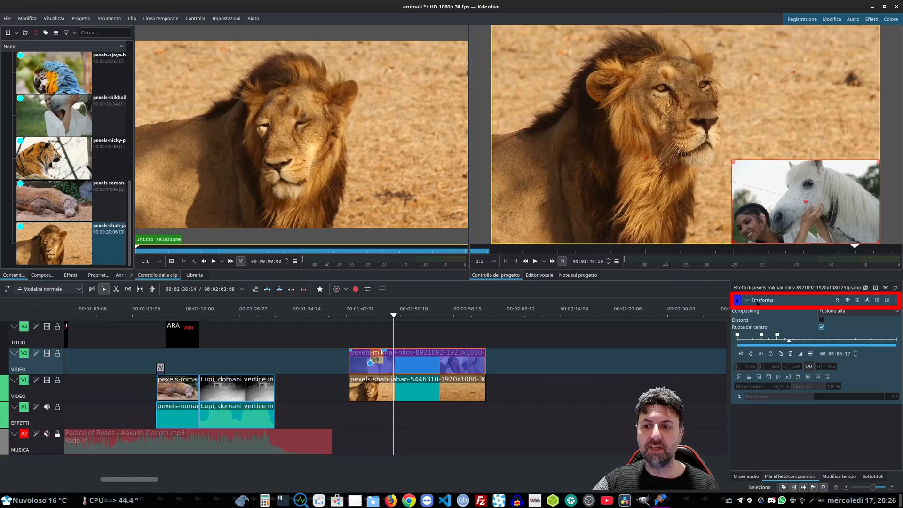
{"action": "left_click", "coordinate": [746, 300]}
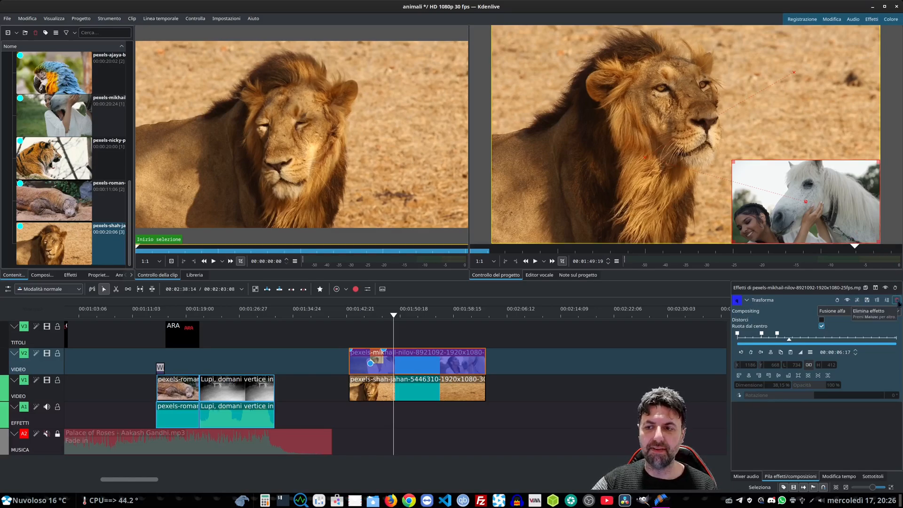
{"action": "left_click", "coordinate": [837, 301]}
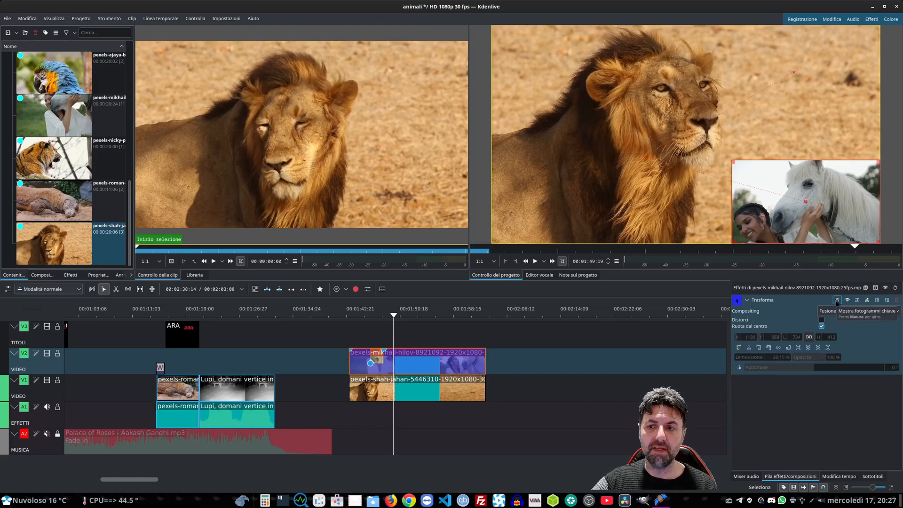
{"action": "left_click", "coordinate": [836, 301]}
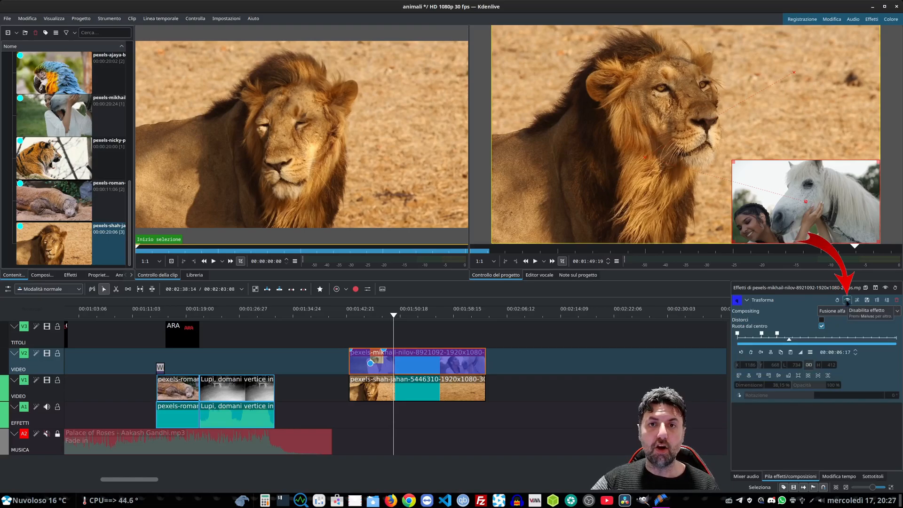
Disable the Trasforma effect to view the horse clip without it, re-enable it, and check its preset options
{"action": "left_click", "coordinate": [847, 301]}
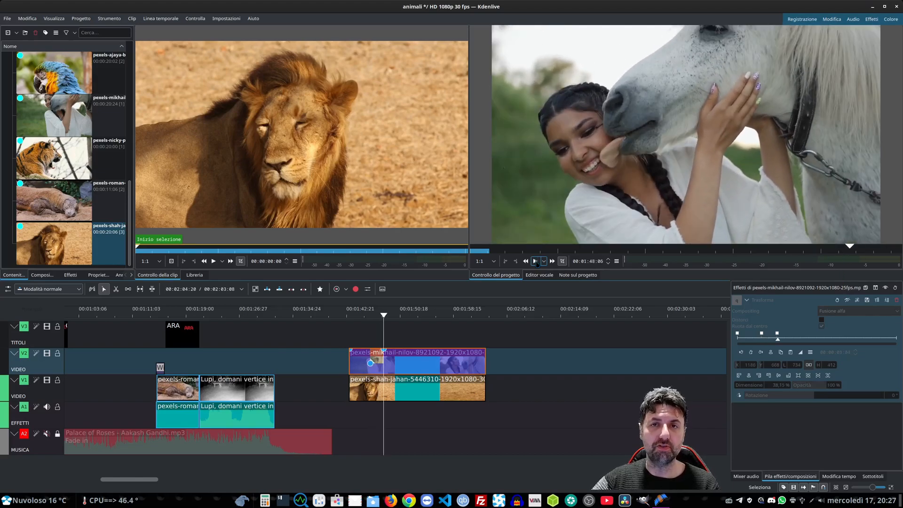
{"action": "left_click", "coordinate": [857, 300]}
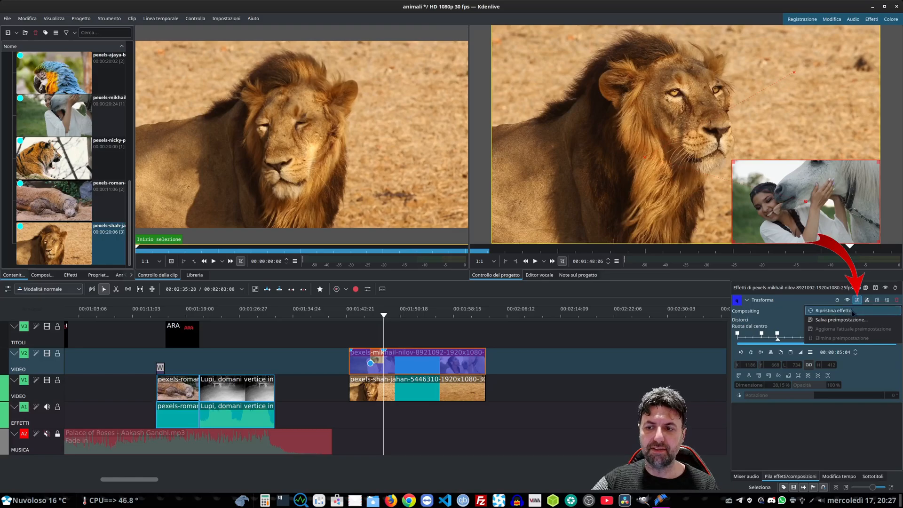
{"action": "left_click", "coordinate": [859, 302]}
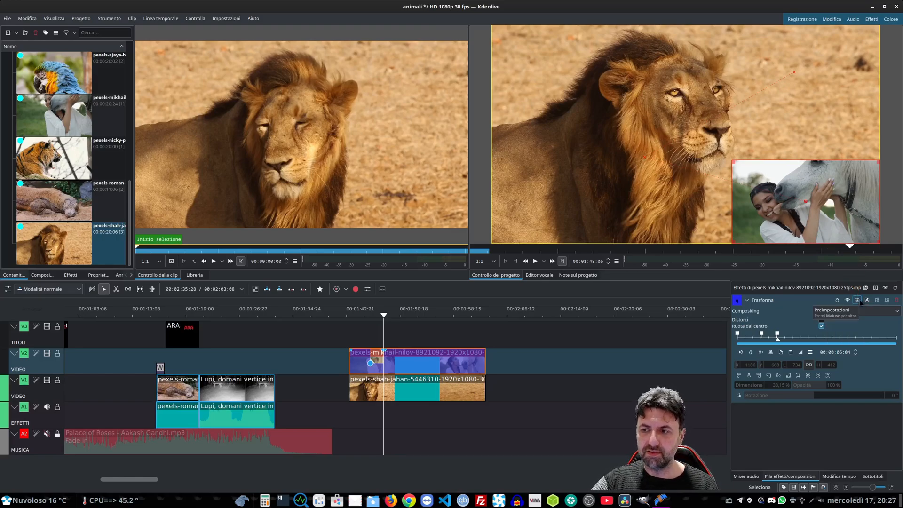
Save the horse clip's configured Trasforma effect as a custom effect named prova2
{"action": "left_click", "coordinate": [867, 301]}
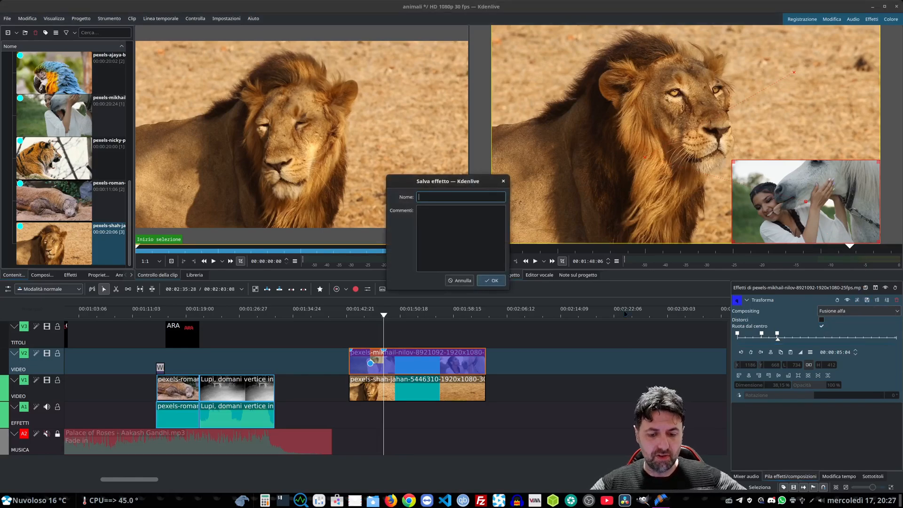
{"action": "type", "text": "prov"}
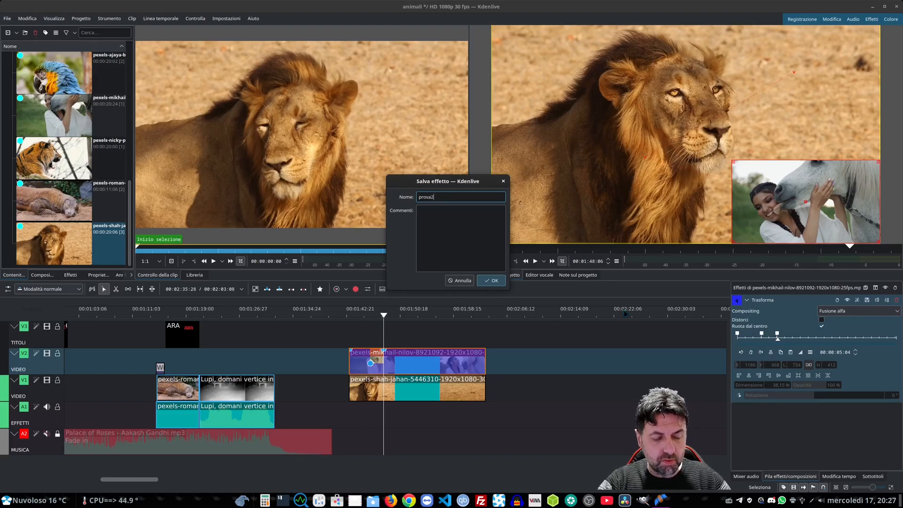
{"action": "type", "text": "a2"}
{"action": "left_click", "coordinate": [491, 280]}
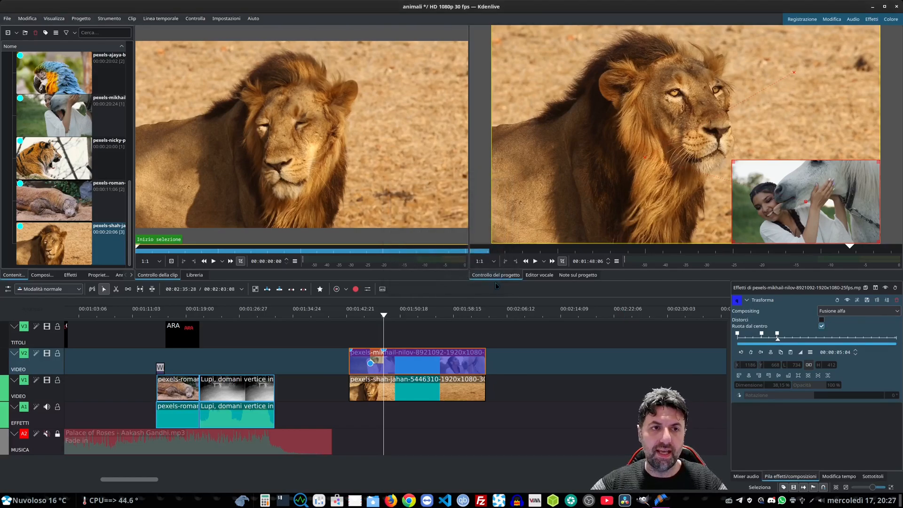
Locate prova2 among the Personalizzato effects and delete the Trasforma effect from the horse clip
{"action": "left_click", "coordinate": [72, 276]}
{"action": "left_click", "coordinate": [40, 31]}
{"action": "left_click", "coordinate": [5, 57]}
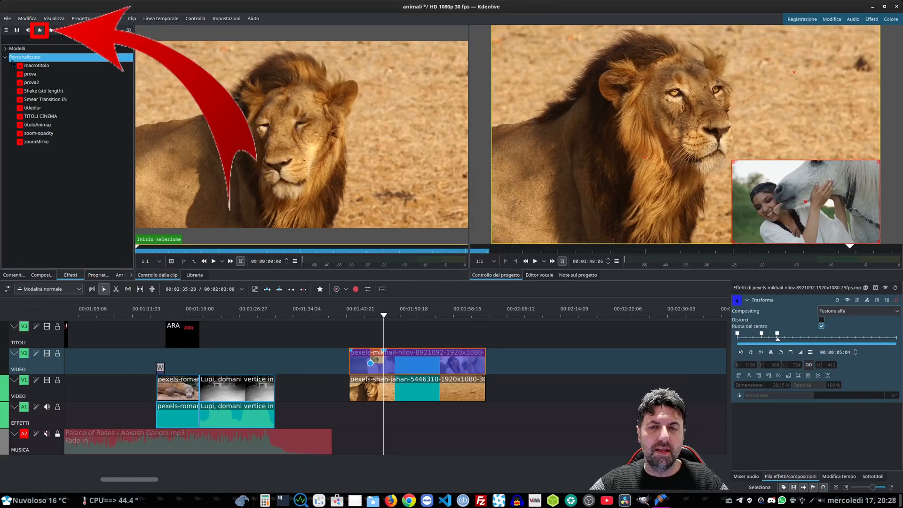
{"action": "left_click", "coordinate": [32, 83]}
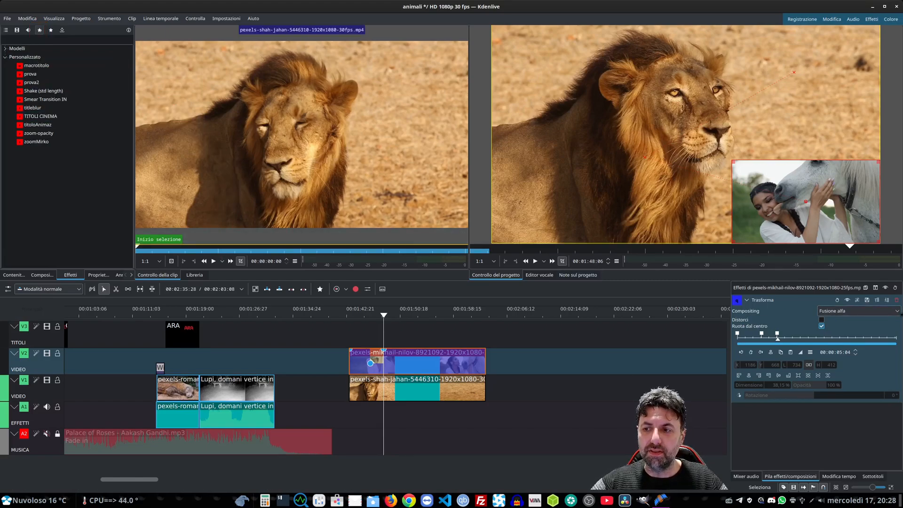
{"action": "left_click", "coordinate": [897, 302]}
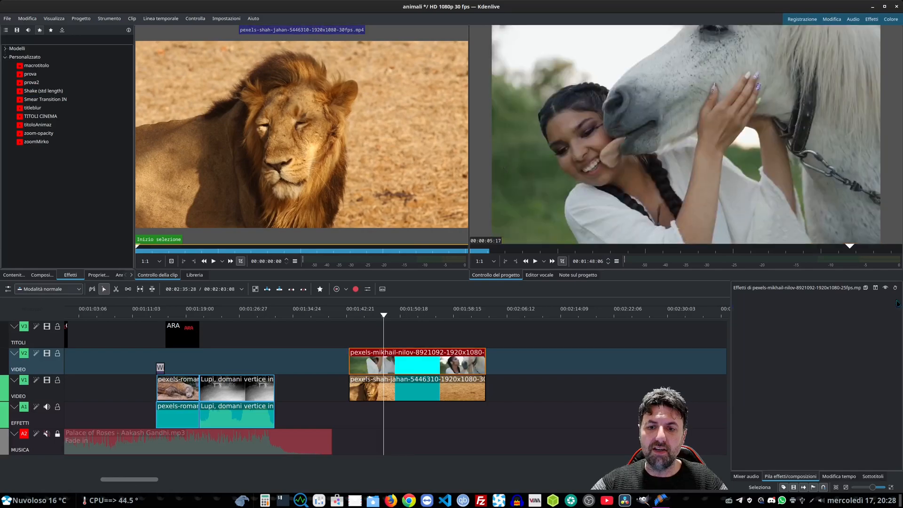
Add a fresh Trasforma effect to the horse clip, inspect its default keyframe, and delete the effect again
{"action": "right_click", "coordinate": [413, 356]}
{"action": "mouse_move", "coordinate": [541, 359]}
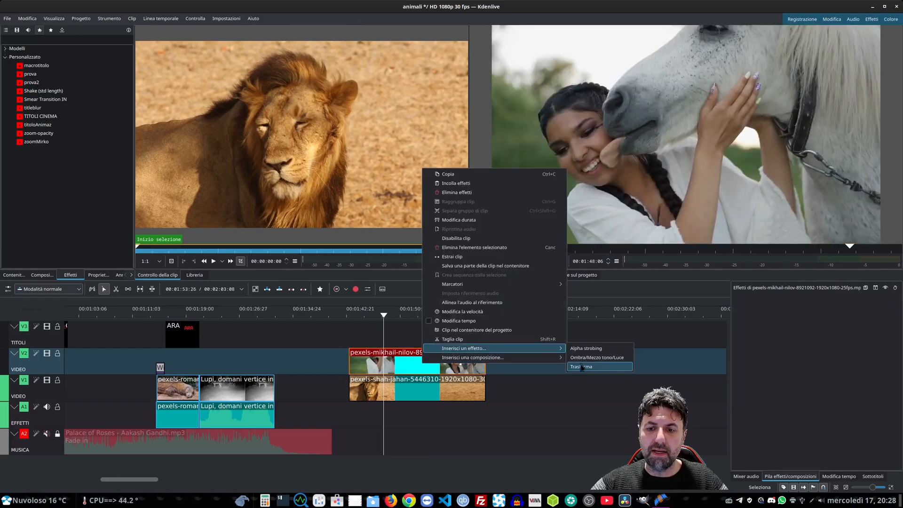
{"action": "left_click", "coordinate": [588, 366]}
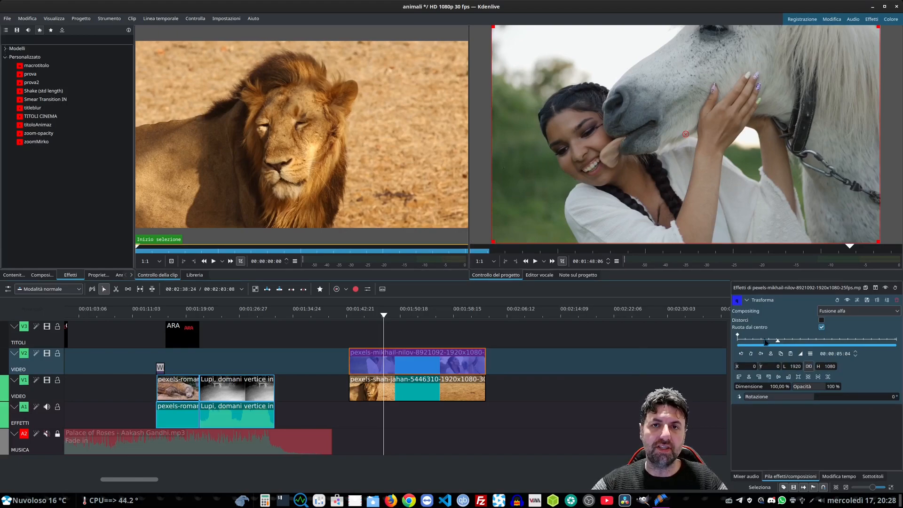
{"action": "left_click", "coordinate": [896, 301]}
Apply the saved prova2 effect to the horse clip and add the Alpha strobing effect to the same clip
{"action": "left_click_drag", "start_coordinate": [35, 82], "coordinate": [371, 363]}
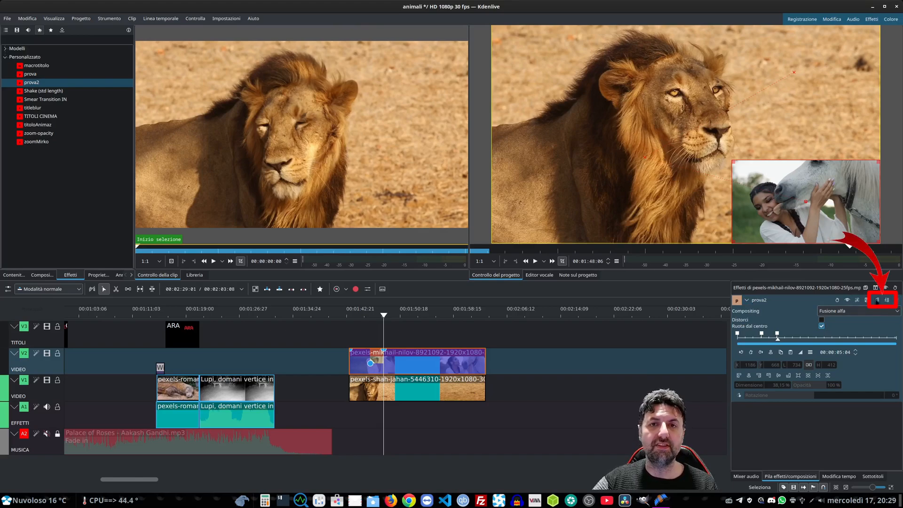
{"action": "left_click", "coordinate": [878, 300]}
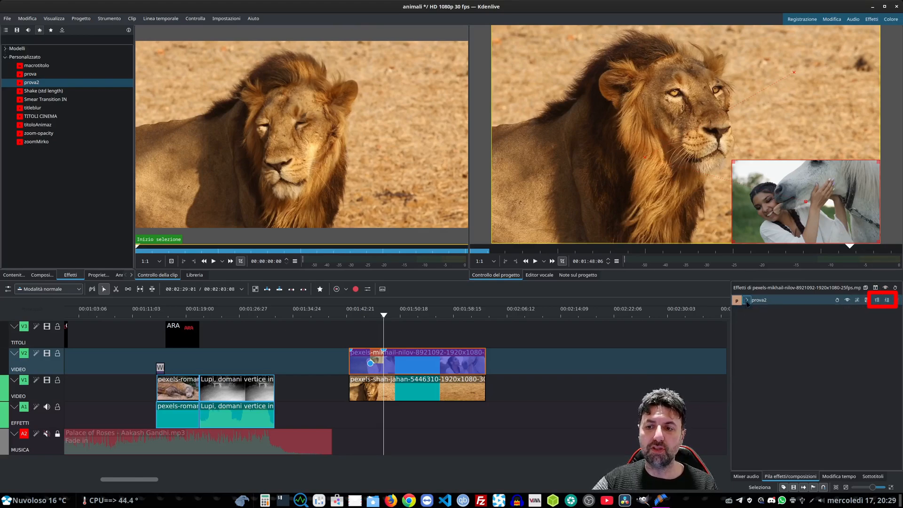
{"action": "right_click", "coordinate": [445, 356]}
{"action": "mouse_move", "coordinate": [564, 342]}
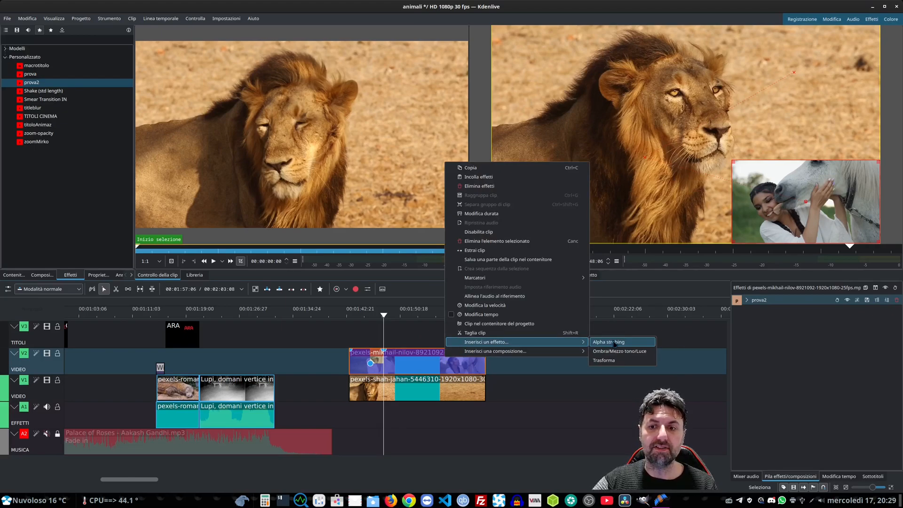
{"action": "left_click", "coordinate": [614, 343]}
Move the Alpha strobing effect above prova2 in the horse clip's effect stack and return it below prova2
{"action": "left_click", "coordinate": [747, 310]}
{"action": "left_click", "coordinate": [747, 311]}
{"action": "left_click", "coordinate": [879, 311]}
{"action": "left_click", "coordinate": [878, 311]}
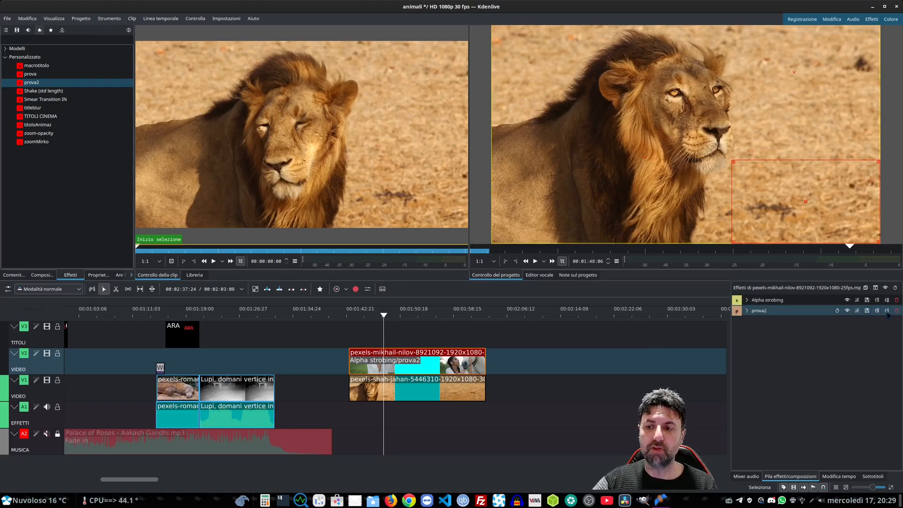
{"action": "left_click", "coordinate": [887, 300]}
Try an Alpha strobing Intervallo of 65 on the horse clip, play the result, and set the Intervallo to 15
{"action": "left_click", "coordinate": [747, 300]}
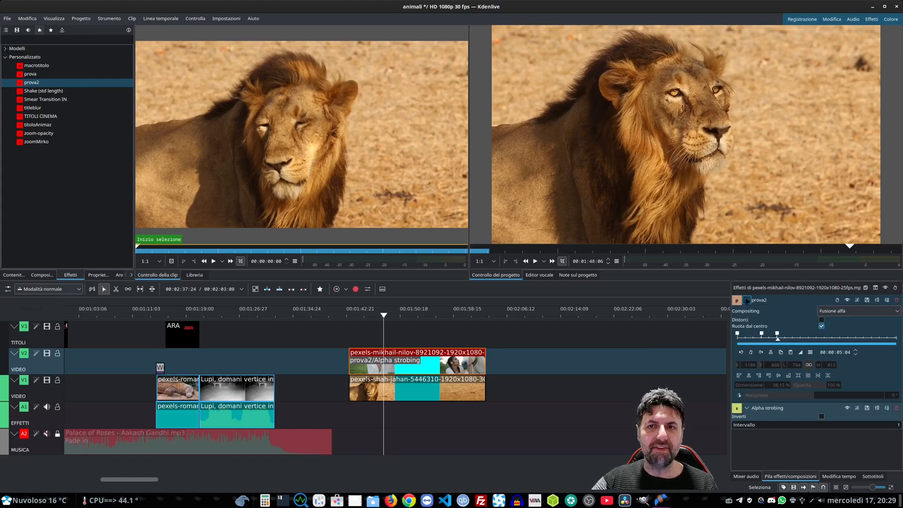
{"action": "left_click", "coordinate": [776, 412]}
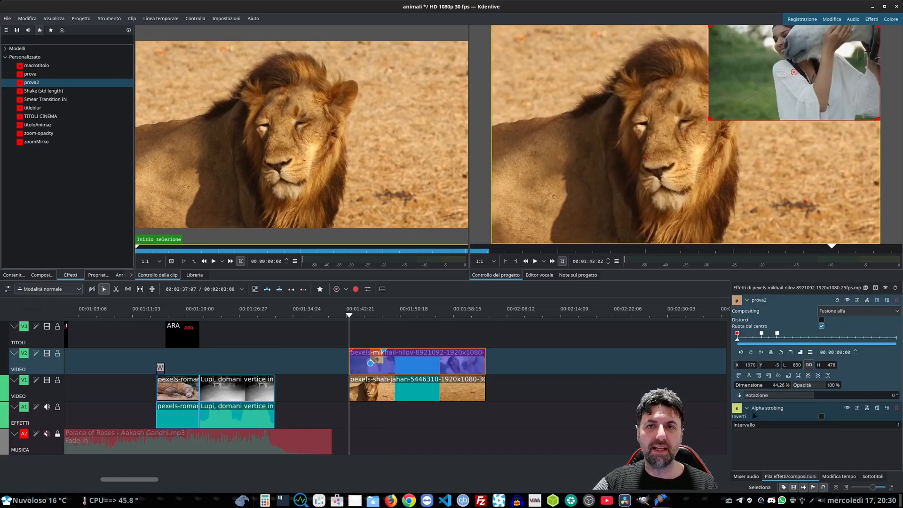
{"action": "left_click_drag", "start_coordinate": [758, 433], "coordinate": [835, 433]}
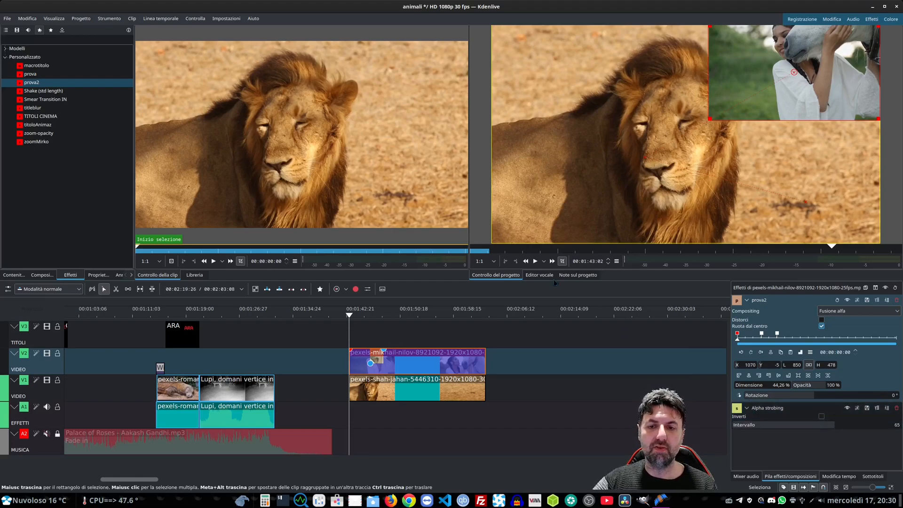
{"action": "left_click", "coordinate": [536, 261]}
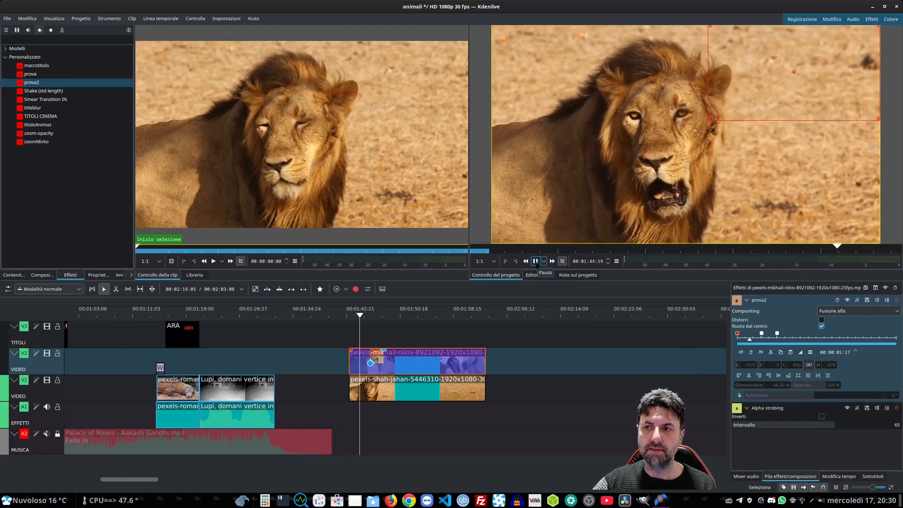
{"action": "left_click_drag", "start_coordinate": [835, 426], "coordinate": [756, 429]}
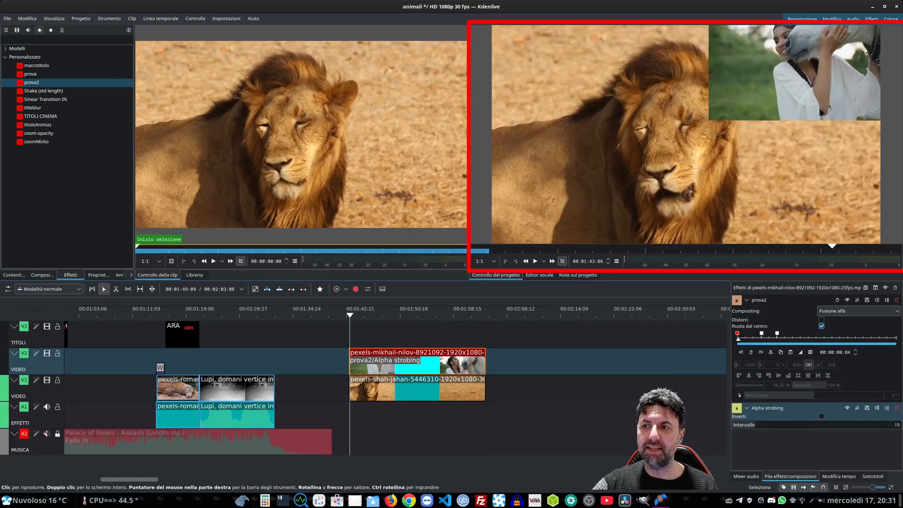
View the project monitor full screen and return to the normal editing layout
{"action": "mouse_move", "coordinate": [896, 120]}
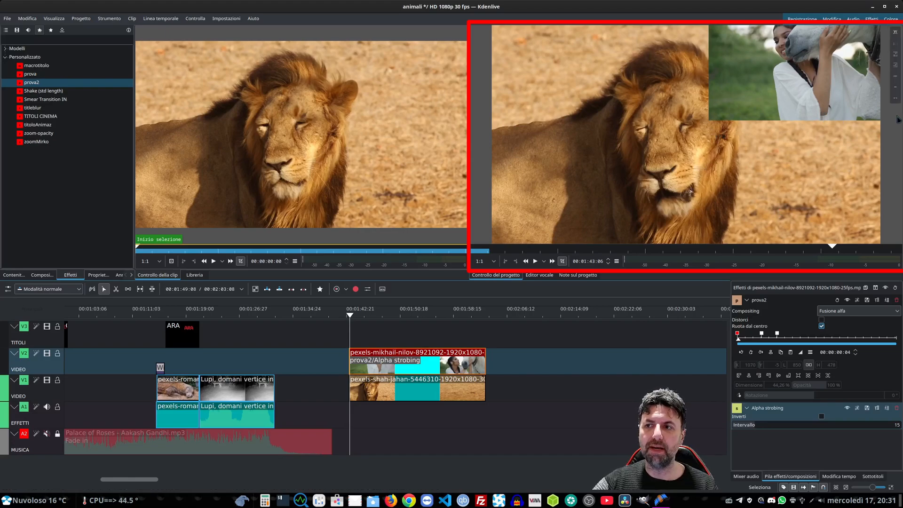
{"action": "left_click", "coordinate": [896, 33]}
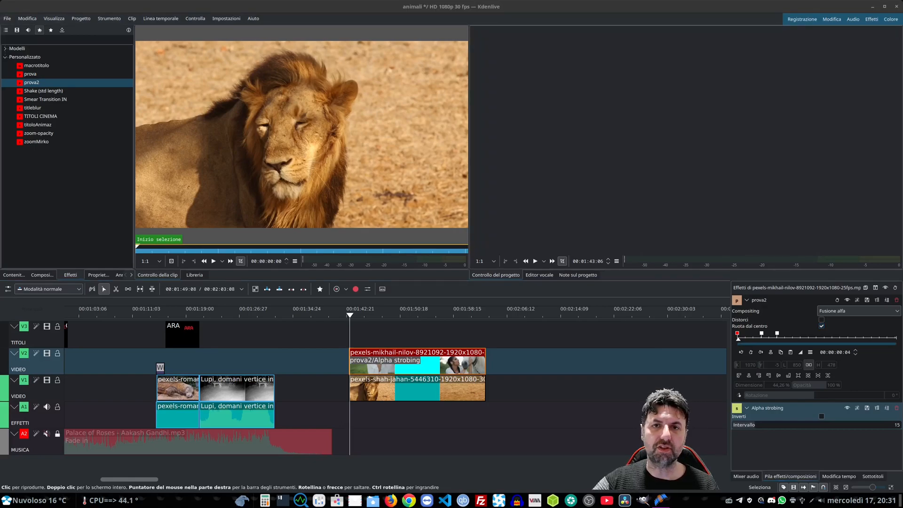
{"action": "key", "text": "Escape"}
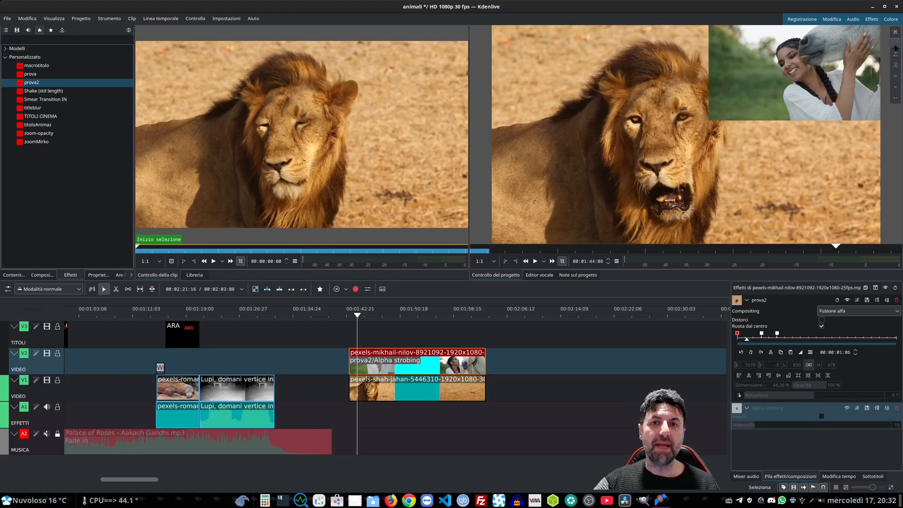
Cycle the project monitor through its safe-area, centre, diagonal and thirds overlay guides, ending with no overlay
{"action": "left_click", "coordinate": [895, 47]}
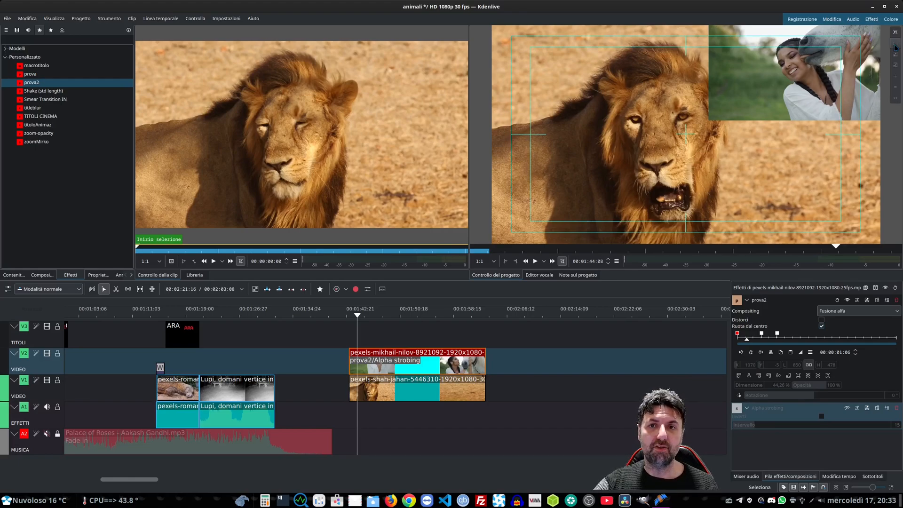
{"action": "left_click", "coordinate": [895, 47]}
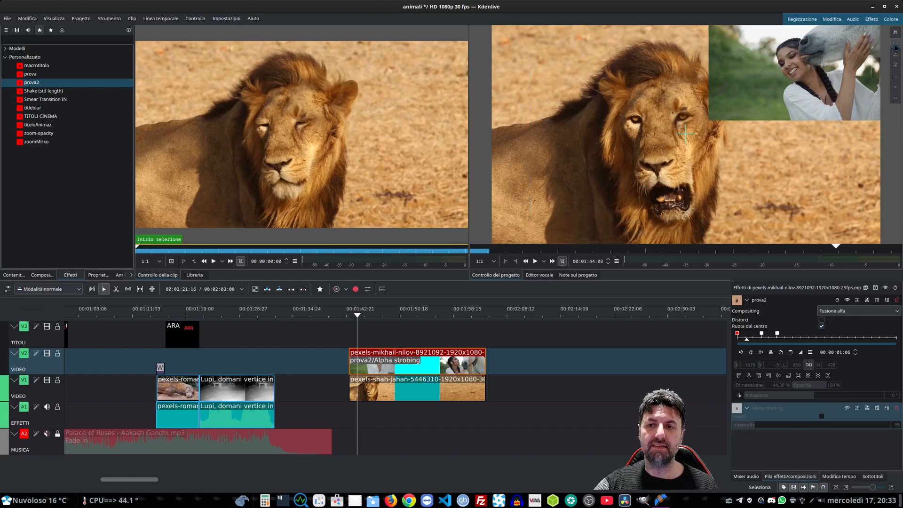
{"action": "left_click", "coordinate": [896, 53]}
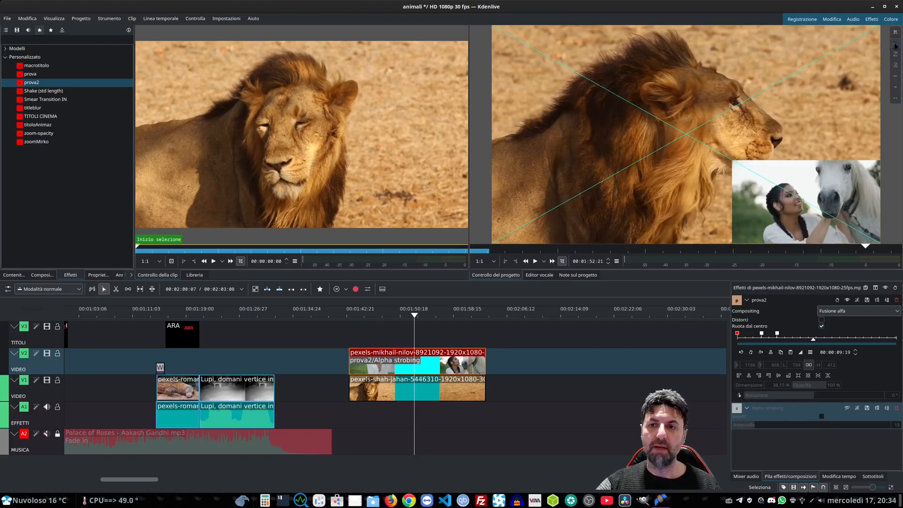
{"action": "left_click", "coordinate": [896, 45]}
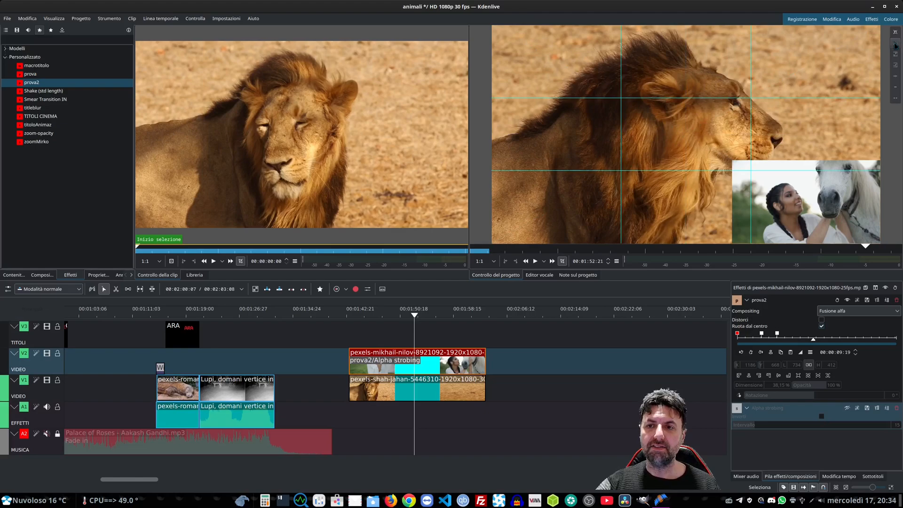
{"action": "left_click", "coordinate": [895, 44]}
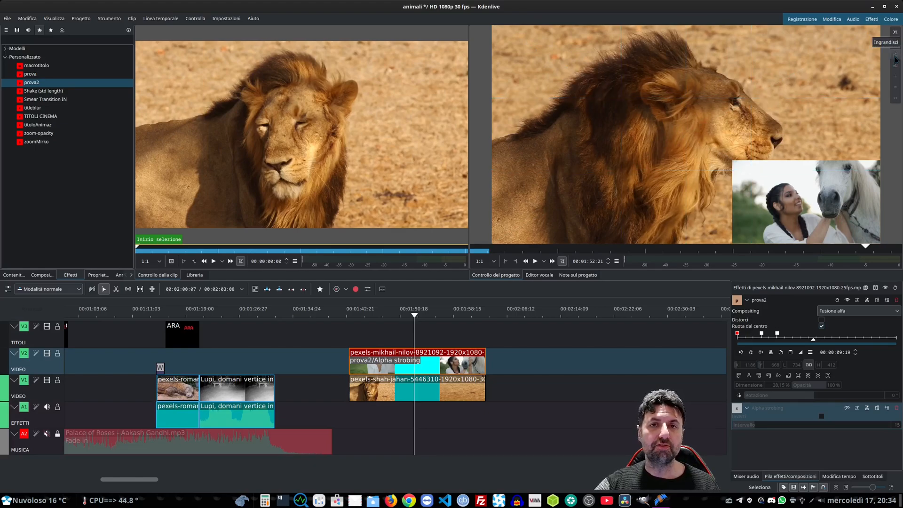
Examine the project monitor's image enlarged around the lion's head and inset horse clip, restore its normal zoom, and play the sequence
{"action": "left_click", "coordinate": [895, 59]}
{"action": "left_click", "coordinate": [888, 56]}
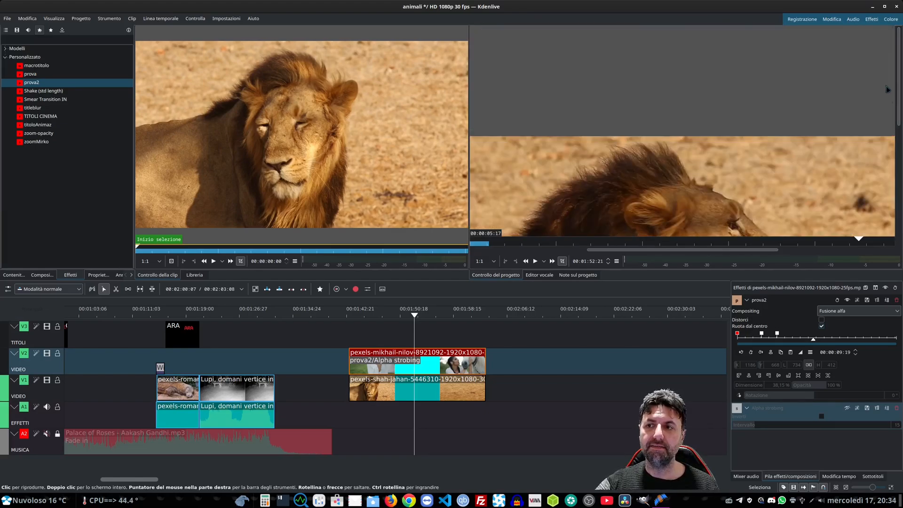
{"action": "left_click", "coordinate": [888, 56]}
{"action": "left_click", "coordinate": [888, 56]}
{"action": "left_click_drag", "start_coordinate": [898, 61], "coordinate": [899, 135]}
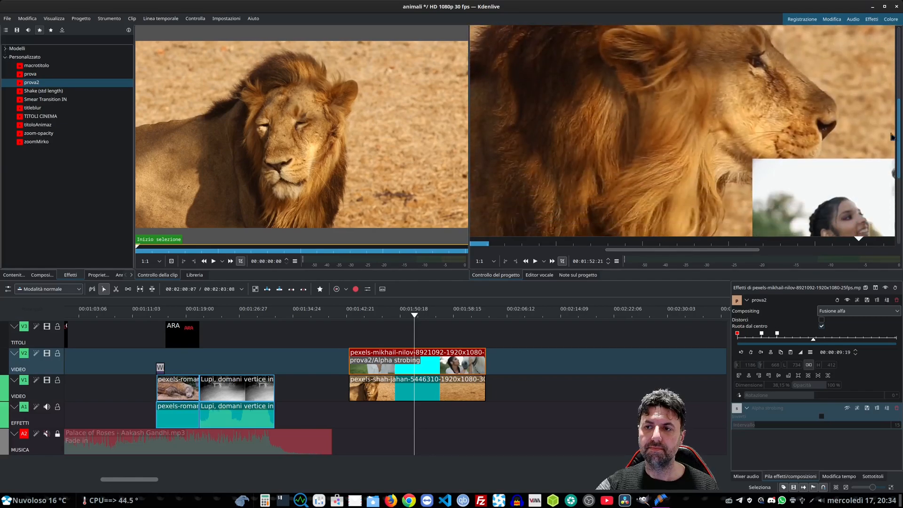
{"action": "left_click", "coordinate": [888, 66]}
{"action": "left_click", "coordinate": [896, 65]}
{"action": "key", "text": "space"}
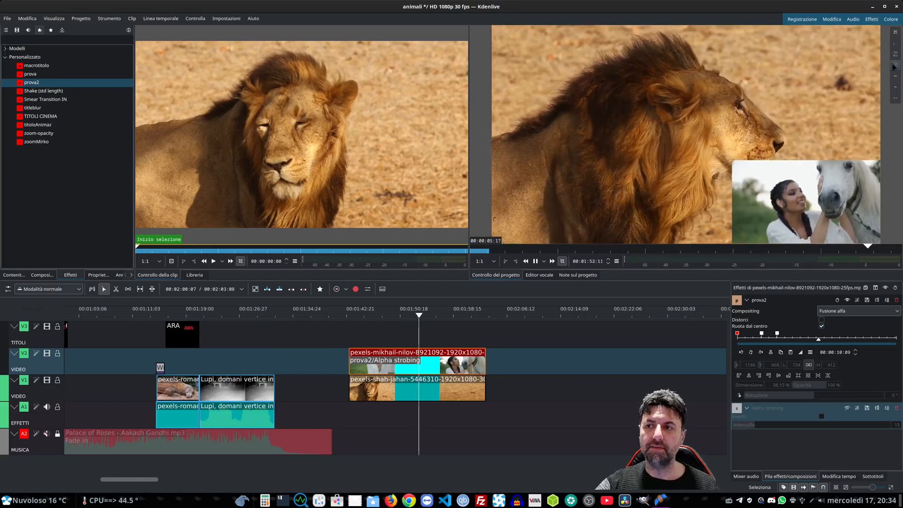
At prova2's third keyframe, enlarge the horse image to about 254% and position it at about X -784, Y -725
{"action": "left_click", "coordinate": [896, 65]}
{"action": "left_click", "coordinate": [896, 65]}
{"action": "key", "text": "space"}
{"action": "left_click", "coordinate": [777, 334]}
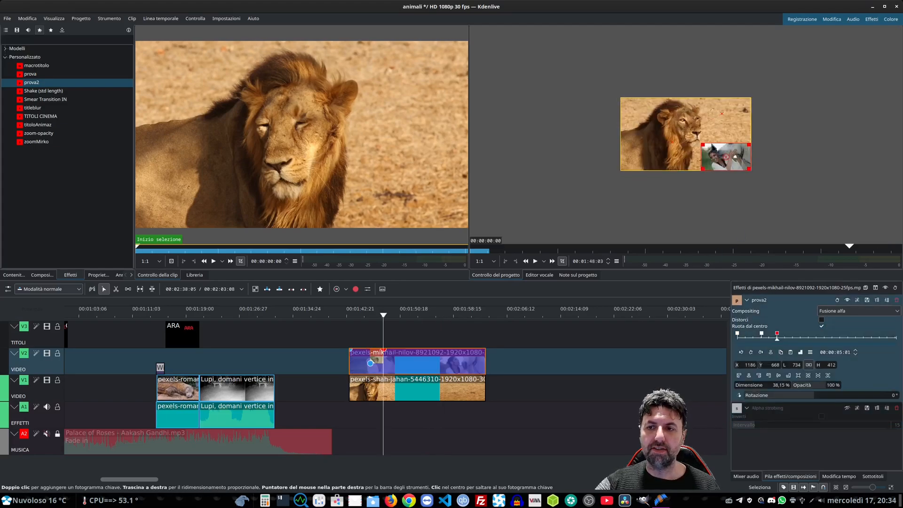
{"action": "left_click_drag", "start_coordinate": [703, 145], "coordinate": [538, 54]}
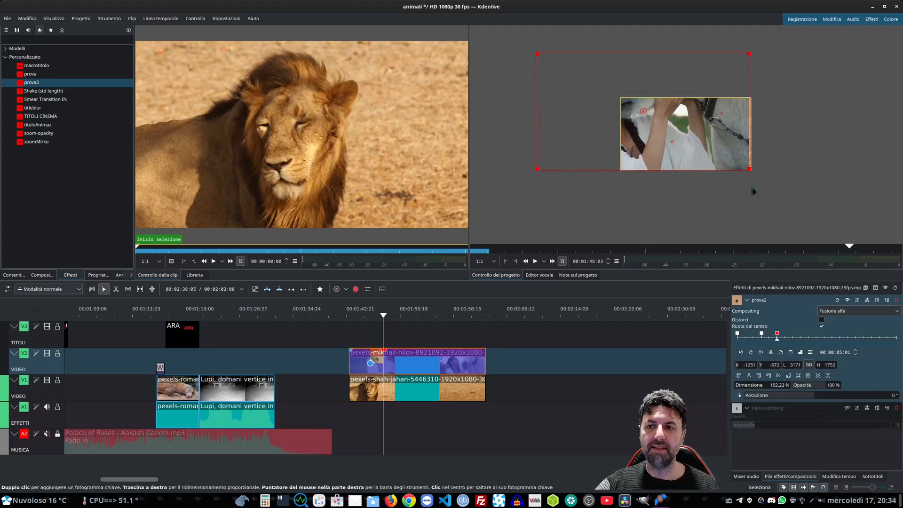
{"action": "left_click_drag", "start_coordinate": [750, 169], "coordinate": [870, 241]}
{"action": "left_click_drag", "start_coordinate": [701, 150], "coordinate": [734, 144]}
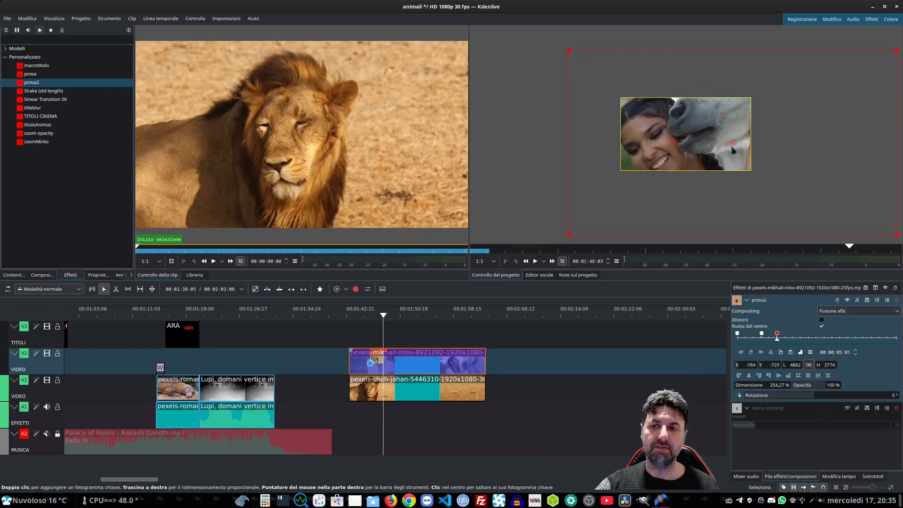
{"action": "left_click", "coordinate": [897, 163]}
{"action": "left_click", "coordinate": [897, 163]}
{"action": "left_click", "coordinate": [897, 163]}
{"action": "left_click", "coordinate": [897, 163]}
{"action": "left_click", "coordinate": [897, 163]}
{"action": "left_click", "coordinate": [897, 163]}
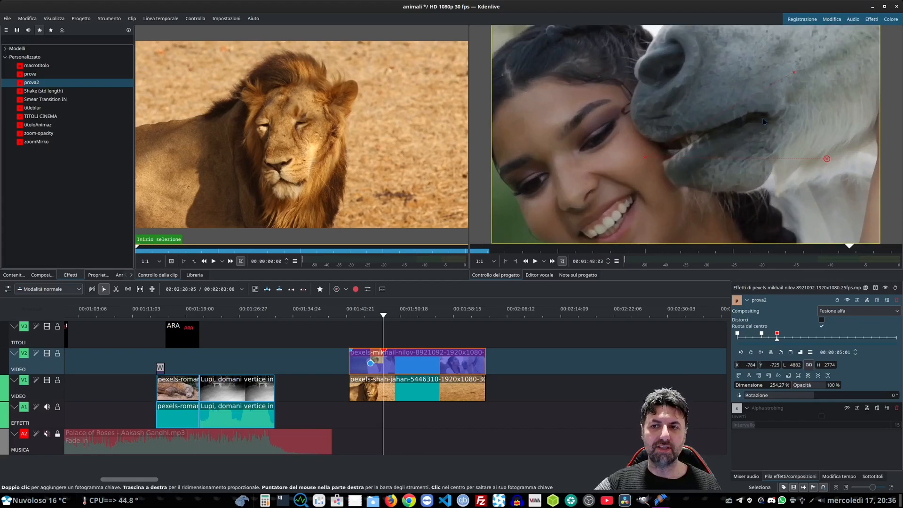
Add a prova2 keyframe at 00:00:12:08 and move the horse image to about X -1352, Y -997
{"action": "mouse_move", "coordinate": [897, 141]}
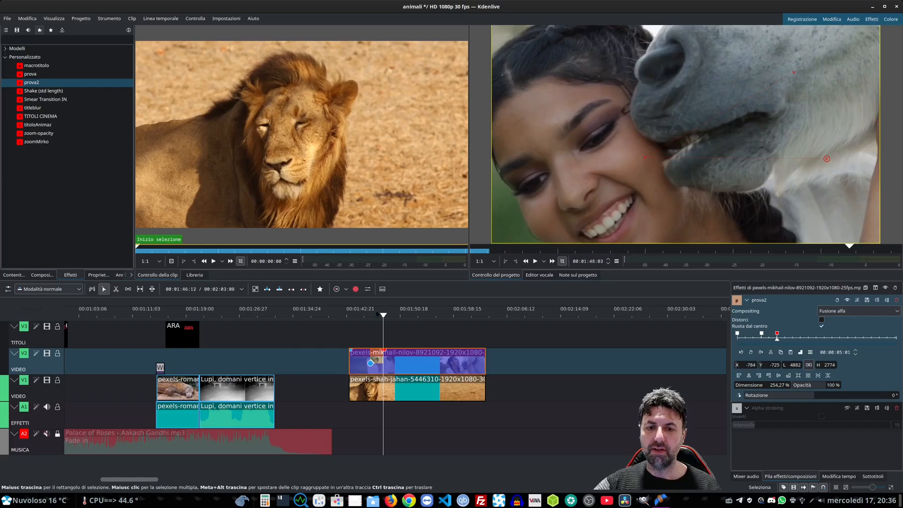
{"action": "left_click_drag", "start_coordinate": [383, 315], "coordinate": [432, 320]}
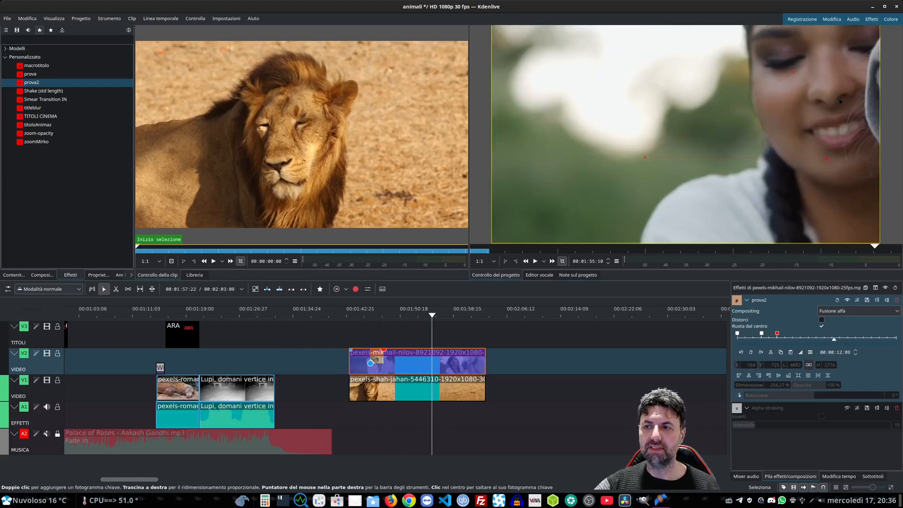
{"action": "left_click", "coordinate": [896, 141]}
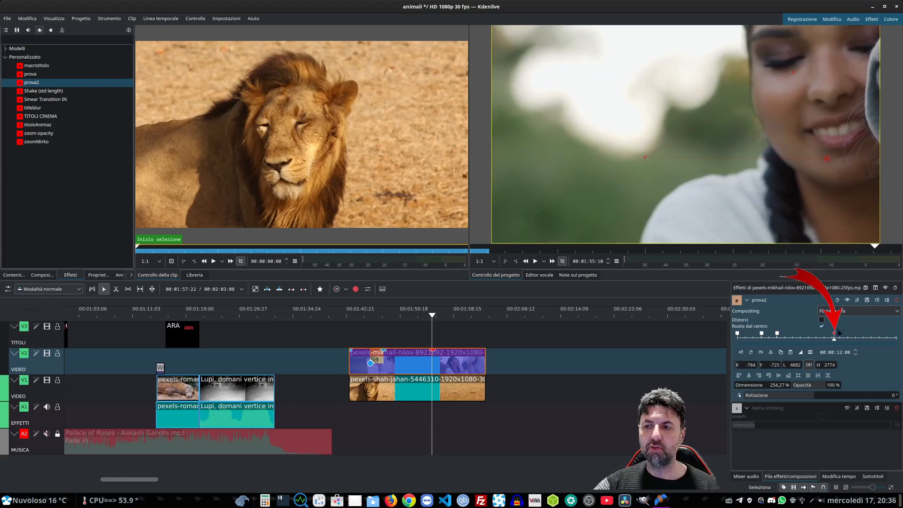
{"action": "left_click_drag", "start_coordinate": [825, 160], "coordinate": [710, 103]}
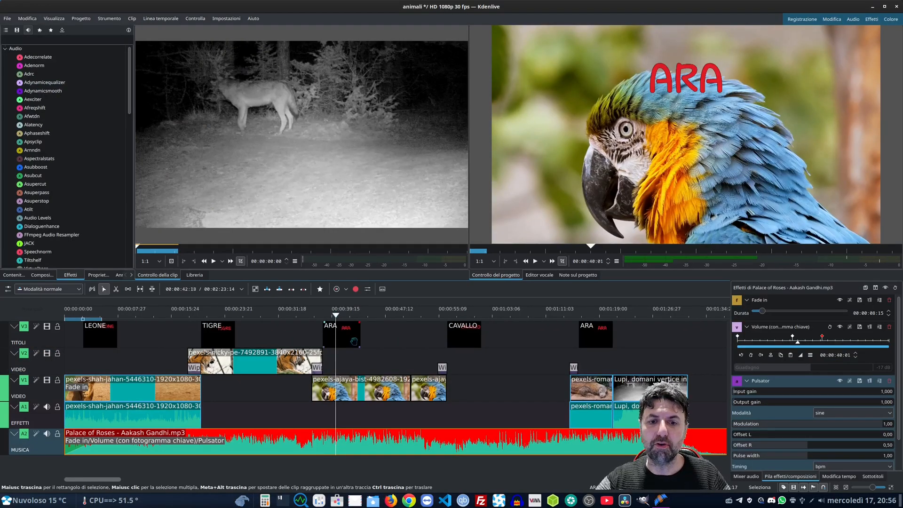
Add a Trasforma effect to the ARA title above the parrot clip, shift the title slightly upward, and play the result
{"action": "right_click", "coordinate": [349, 337]}
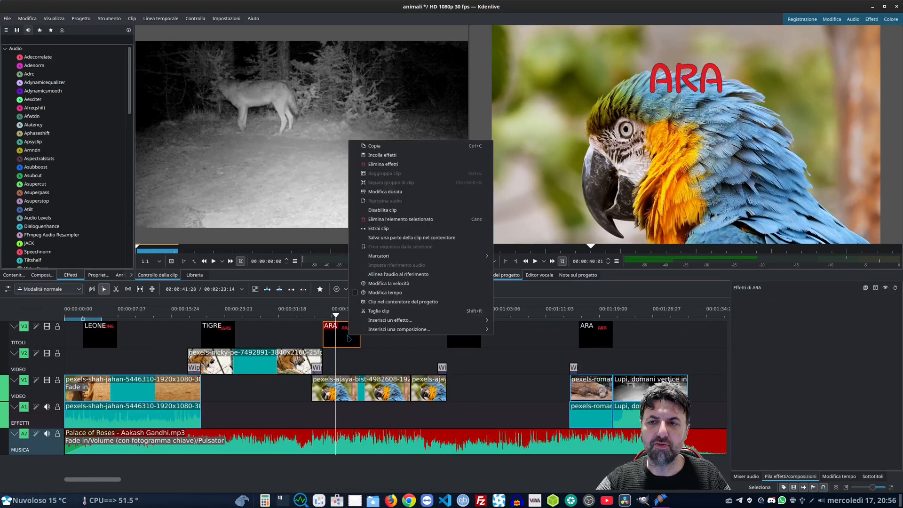
{"action": "left_click", "coordinate": [418, 356]}
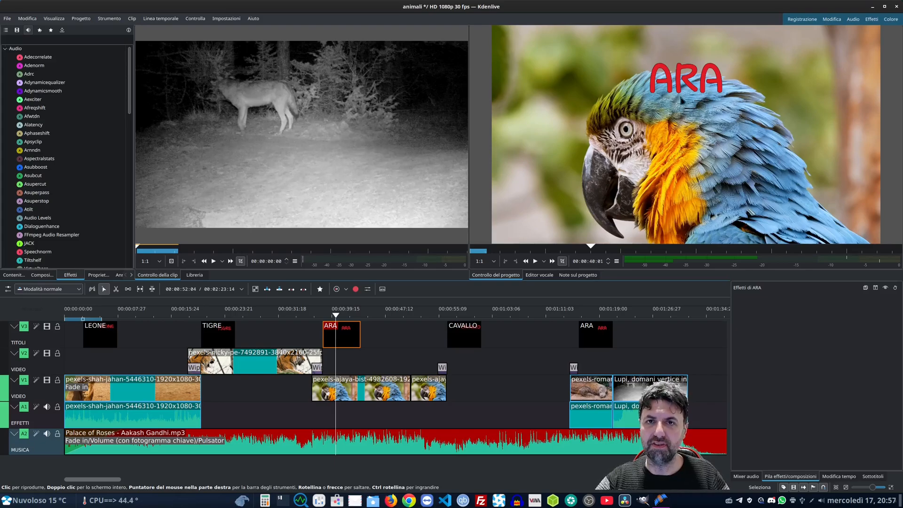
{"action": "right_click", "coordinate": [357, 331]}
{"action": "mouse_move", "coordinate": [358, 331]}
{"action": "left_click", "coordinate": [514, 336]}
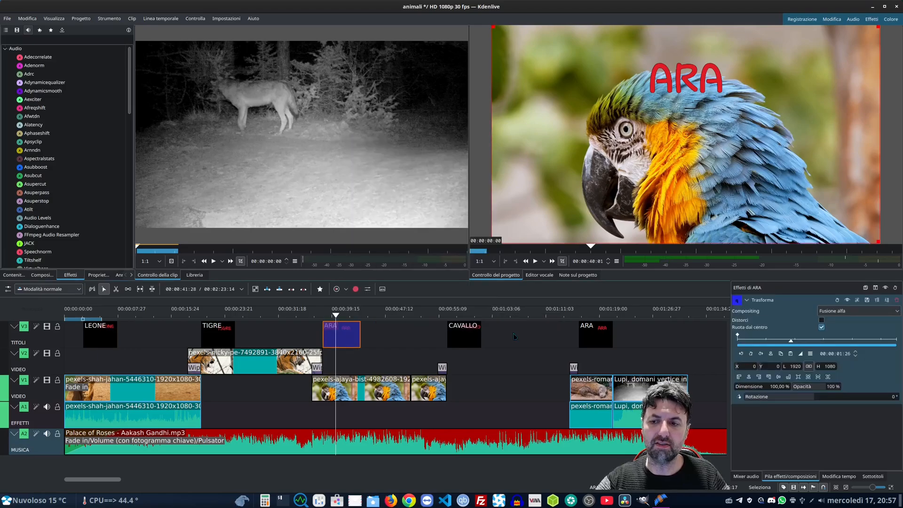
{"action": "left_click_drag", "start_coordinate": [683, 133], "coordinate": [682, 103]}
{"action": "left_click", "coordinate": [535, 261]}
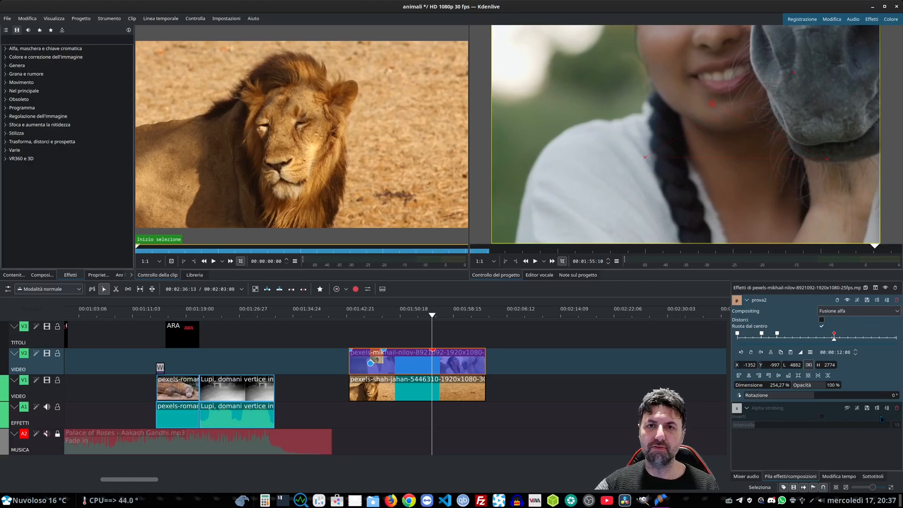
Add the Ombra/Mezzo tono/Luce effect to the horse clip and tint it green with Gamma R 0.430, G 1.000, B 0.518
{"action": "right_click", "coordinate": [445, 362]}
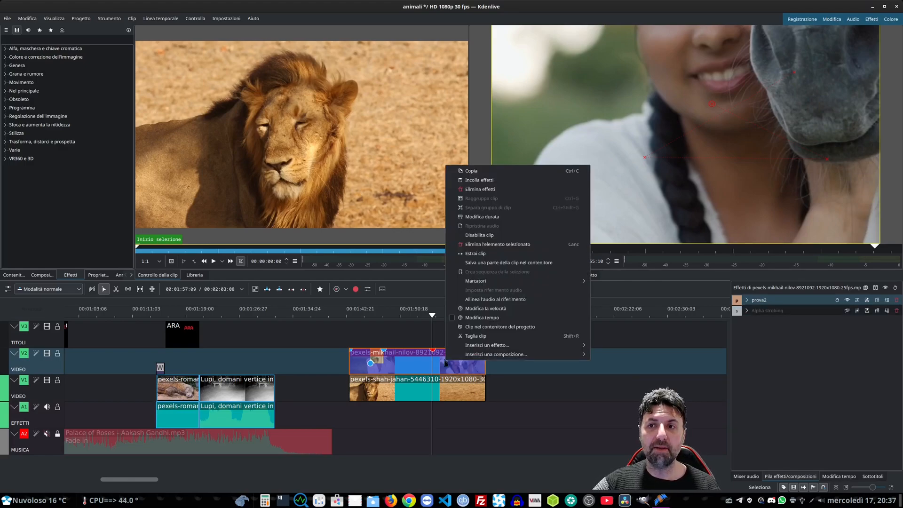
{"action": "mouse_move", "coordinate": [498, 345]}
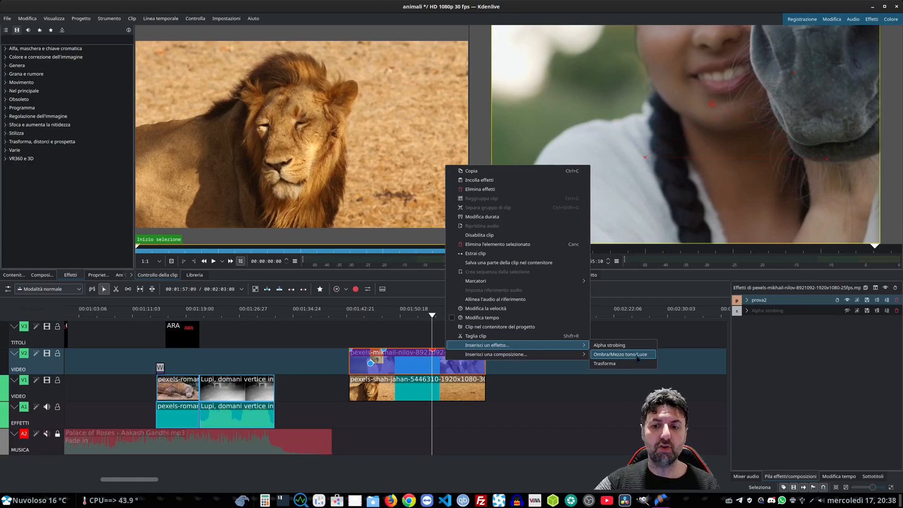
{"action": "left_click", "coordinate": [637, 359]}
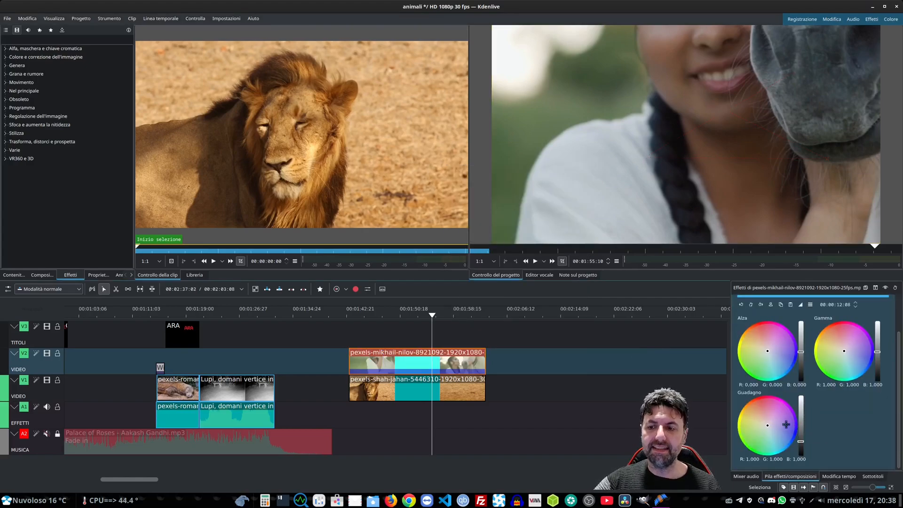
{"action": "mouse_move", "coordinate": [767, 422]}
{"action": "left_mouse_down"}
{"action": "mouse_move", "coordinate": [775, 410]}
{"action": "mouse_move", "coordinate": [761, 426]}
{"action": "mouse_move", "coordinate": [759, 416]}
{"action": "left_mouse_up"}
{"action": "left_click_drag", "start_coordinate": [759, 416], "coordinate": [763, 423]}
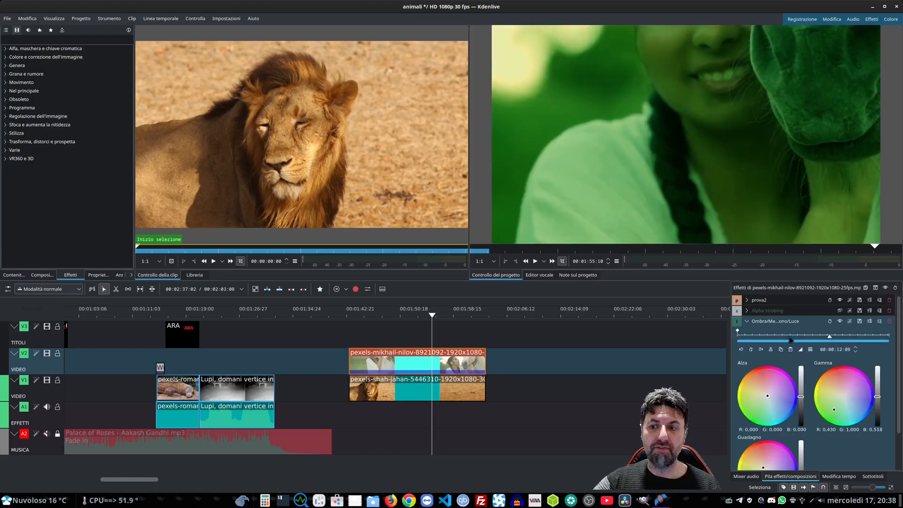
Add an Ombra/Mezzo tono/Luce keyframe at 00:00:07:03 on the horse clip, shift its Gamma colour, and play the result
{"action": "left_click", "coordinate": [738, 334]}
{"action": "left_click", "coordinate": [790, 335]}
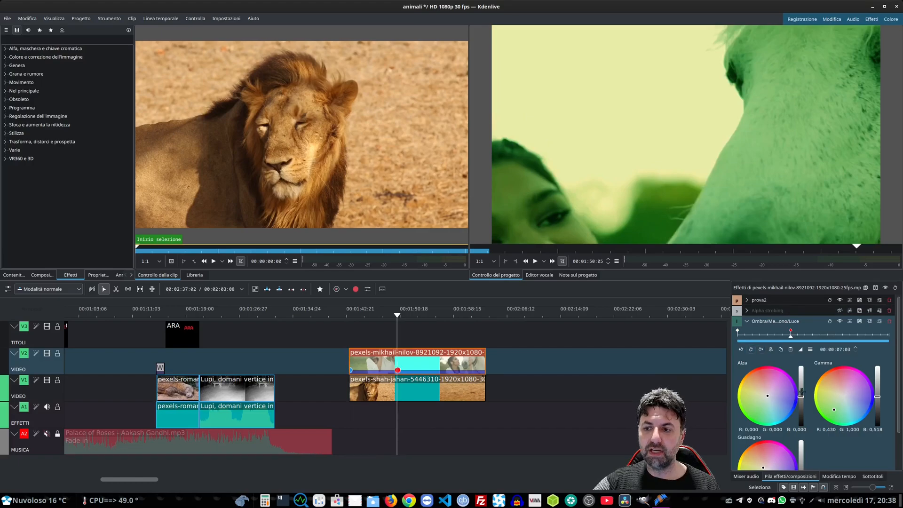
{"action": "left_click_drag", "start_coordinate": [839, 390], "coordinate": [837, 380]}
{"action": "left_click", "coordinate": [535, 262]}
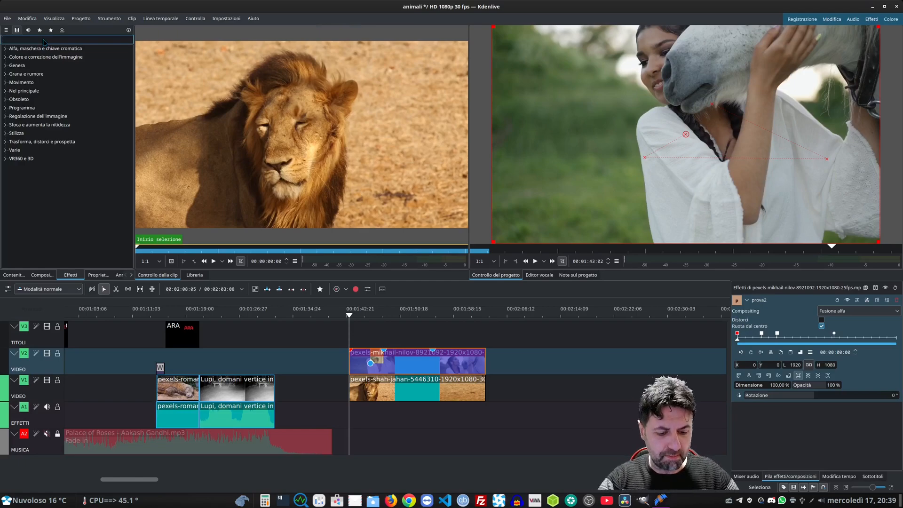
Search the effects for "specc" and add the Specchio effect below prova2 in the horse clip's effect stack
{"action": "type", "text": "specc"}
{"action": "left_click", "coordinate": [39, 57]}
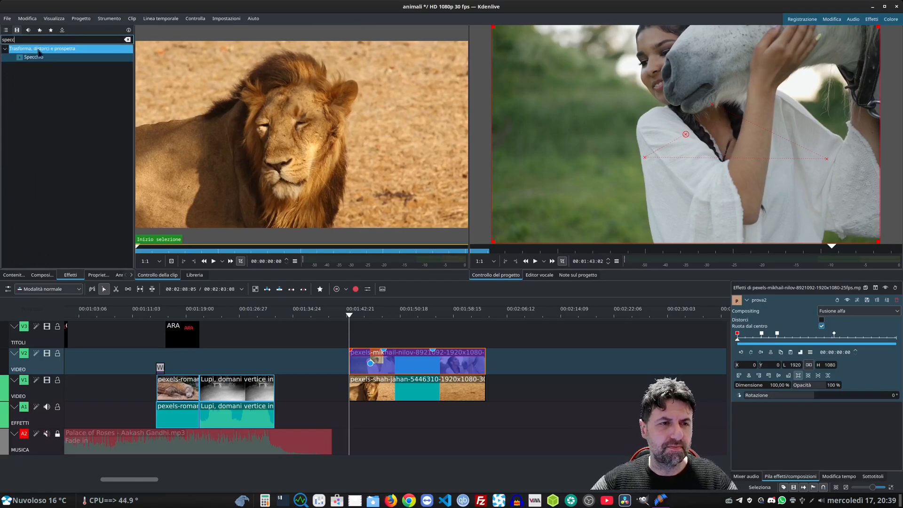
{"action": "left_click_drag", "start_coordinate": [39, 57], "coordinate": [809, 419]}
Try Specchio's Verticale and Diagonale mirroring directions on the horse clip, set the direction to Ribalta, and disable the effect
{"action": "left_click", "coordinate": [842, 422]}
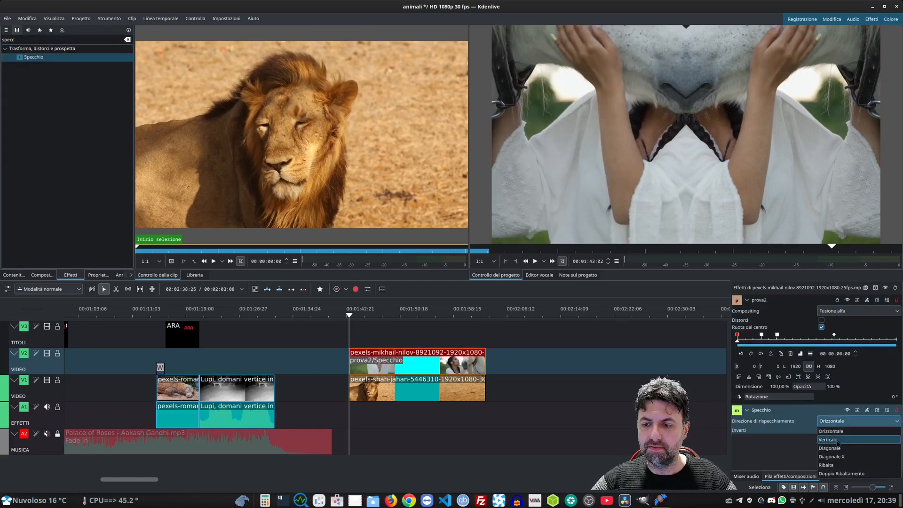
{"action": "left_click", "coordinate": [842, 440]}
{"action": "left_click", "coordinate": [842, 424]}
{"action": "left_click", "coordinate": [844, 448]}
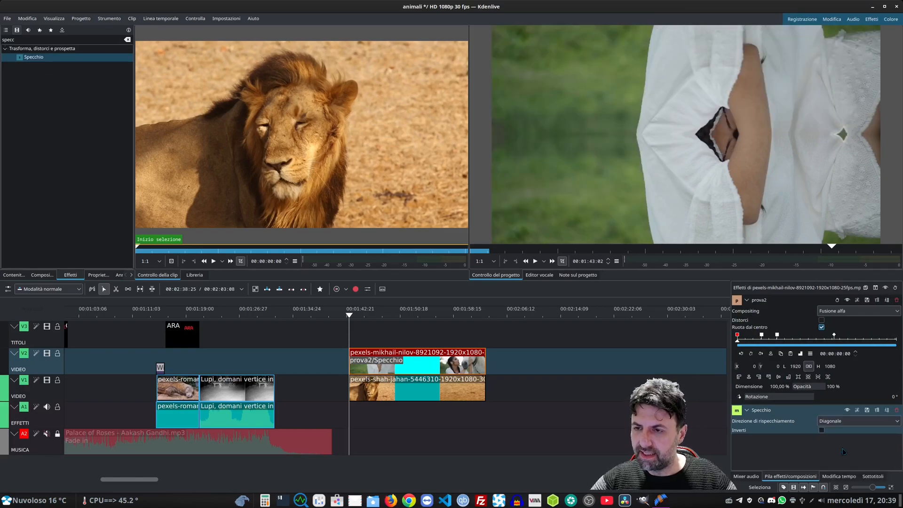
{"action": "left_click", "coordinate": [844, 422]}
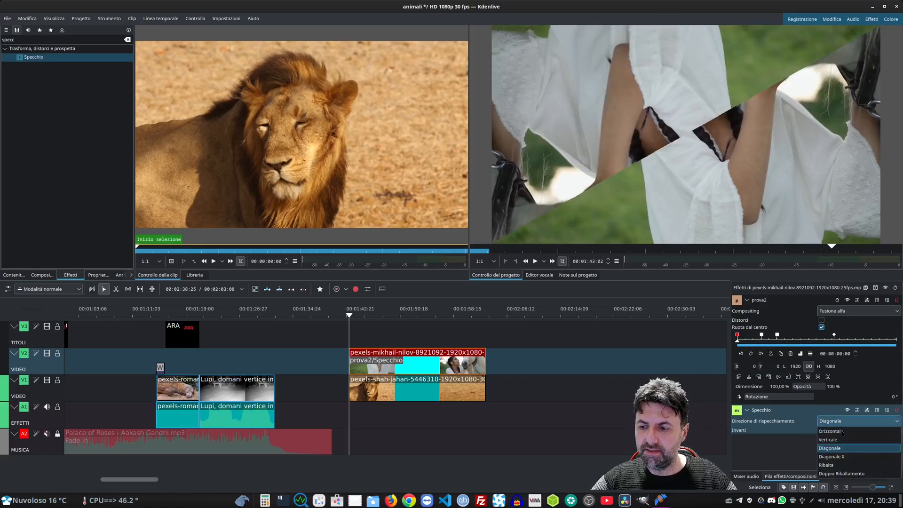
{"action": "left_click", "coordinate": [838, 465]}
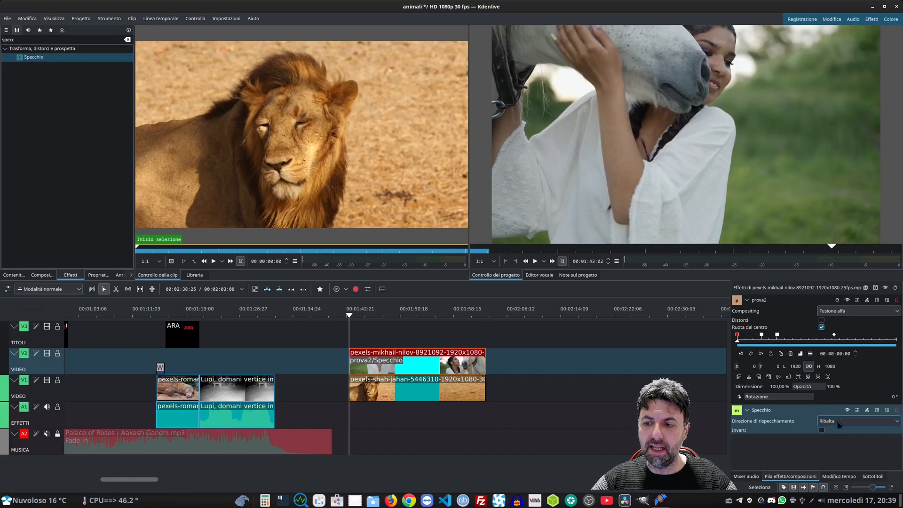
{"action": "left_click", "coordinate": [847, 410]}
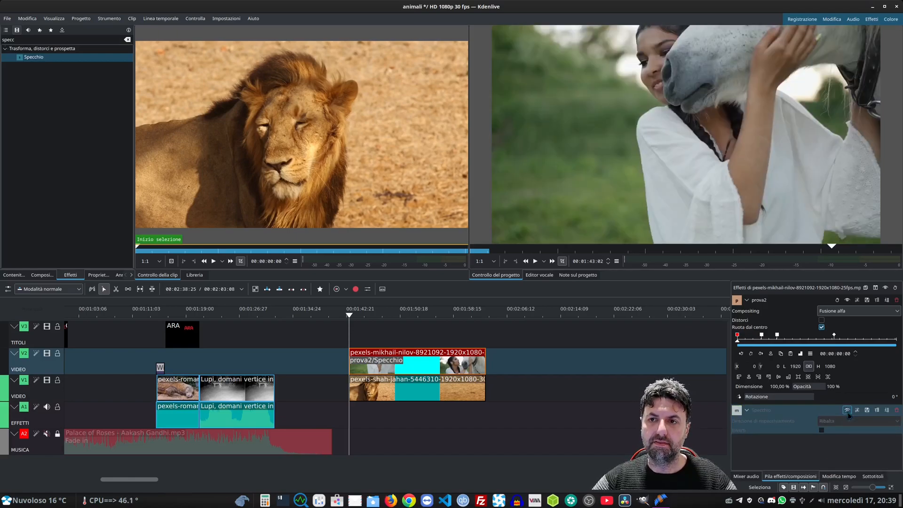
Re-enable Specchio on the horse clip, choose the Doppio Ribaltamento mirroring direction, and disable the effect again
{"action": "left_click", "coordinate": [848, 411]}
{"action": "scroll", "coordinate": [839, 421], "scroll_direction": "down", "scroll_amount": 1}
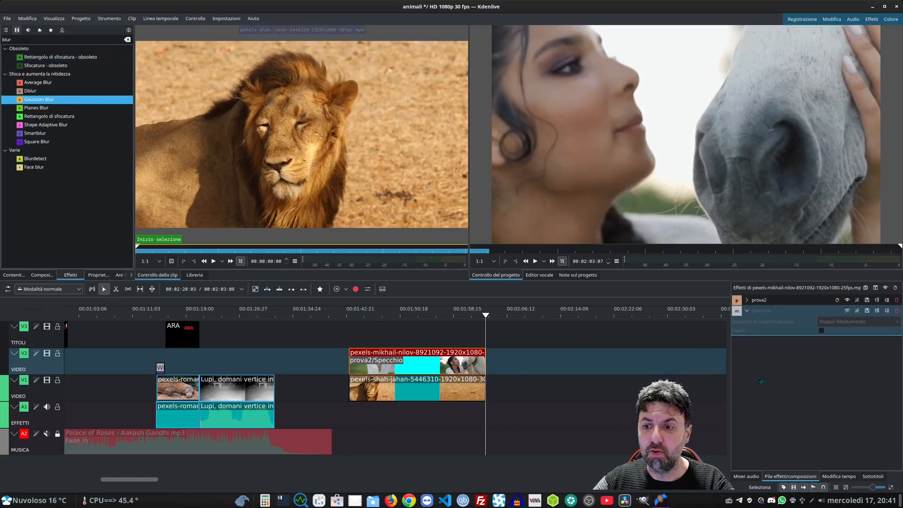
Add the Gaussian Blur effect below Specchio on the horse clip and try different Sigma and Vertical Sigma amounts
{"action": "left_click_drag", "start_coordinate": [761, 382], "coordinate": [761, 382]}
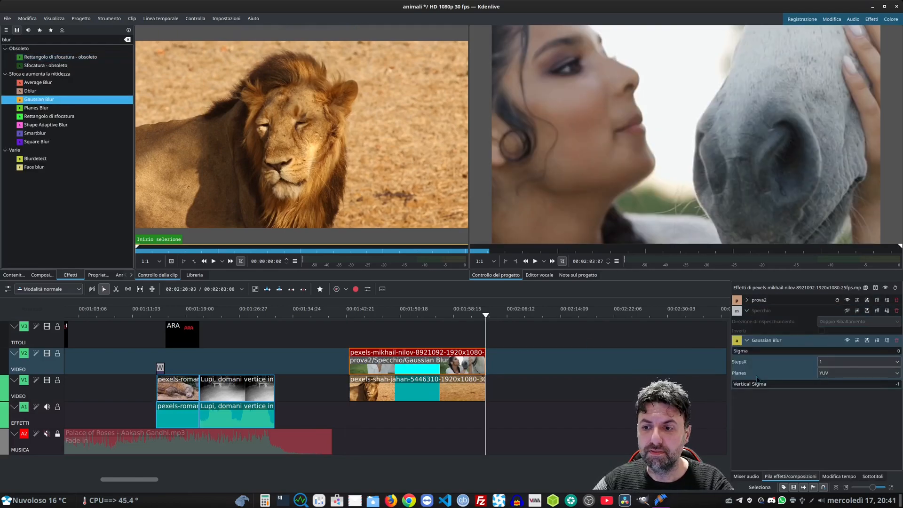
{"action": "left_click", "coordinate": [763, 383]}
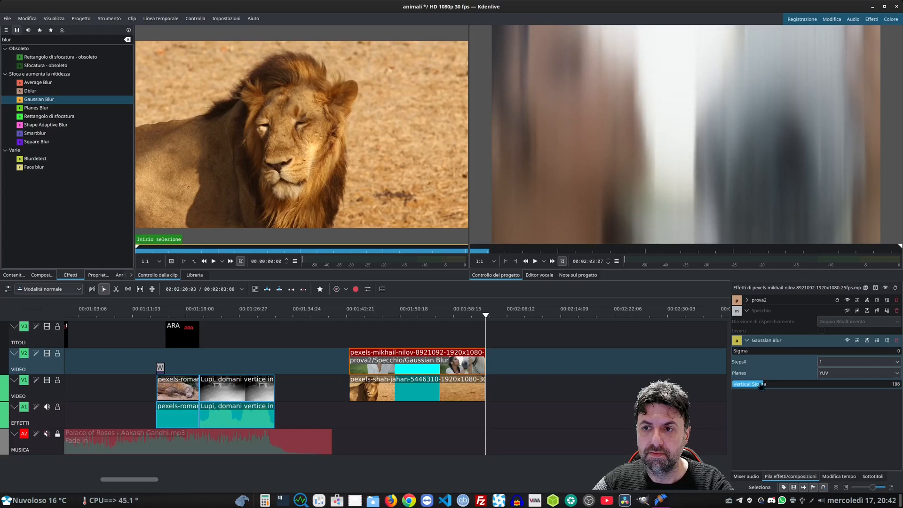
{"action": "left_click_drag", "start_coordinate": [755, 386], "coordinate": [732, 386]}
{"action": "left_click_drag", "start_coordinate": [767, 354], "coordinate": [734, 363]}
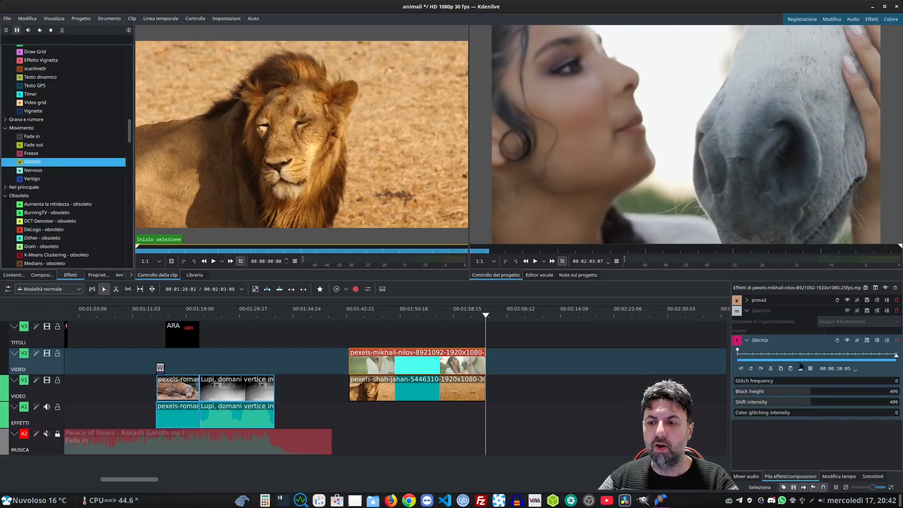
Play the horse clip from its start with Glitch0r applied and try raising the Glitch frequency
{"action": "left_click", "coordinate": [739, 356]}
{"action": "key", "text": "space"}
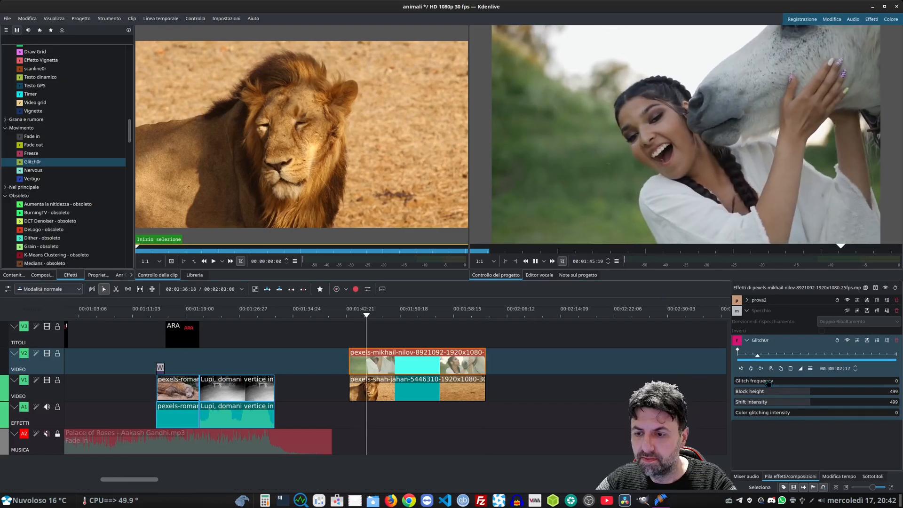
{"action": "left_click_drag", "start_coordinate": [739, 381], "coordinate": [768, 383]}
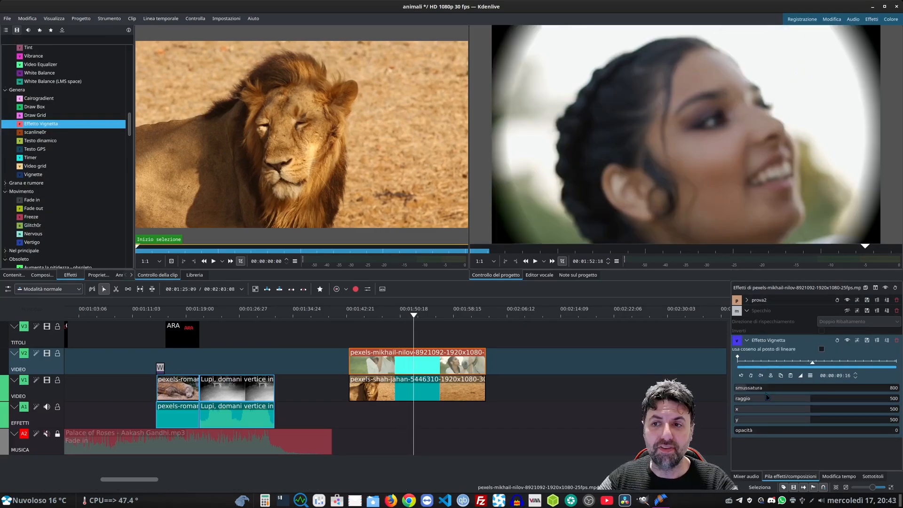
Try different smussatura, raggio and opacità amounts for the Effetto Vignetta on the horse clip
{"action": "left_click", "coordinate": [746, 389]}
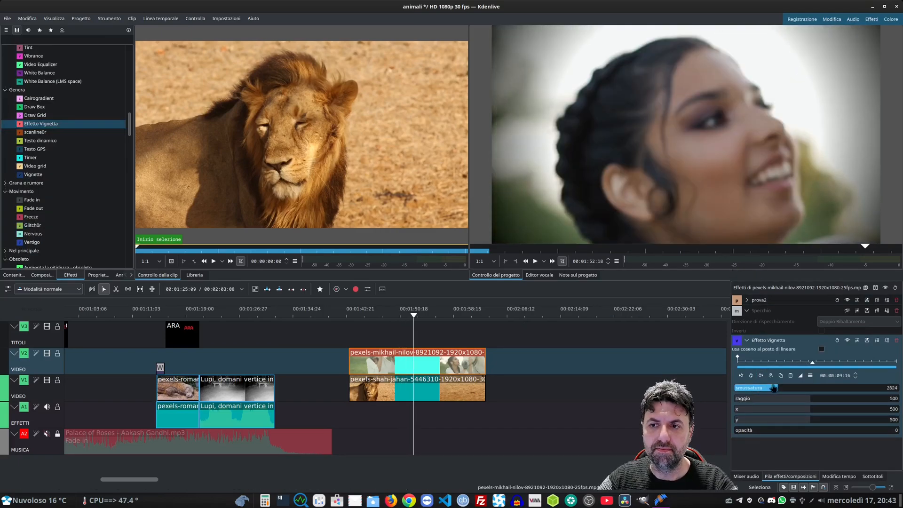
{"action": "left_click_drag", "start_coordinate": [747, 389], "coordinate": [742, 390]}
{"action": "left_click_drag", "start_coordinate": [807, 400], "coordinate": [769, 434]}
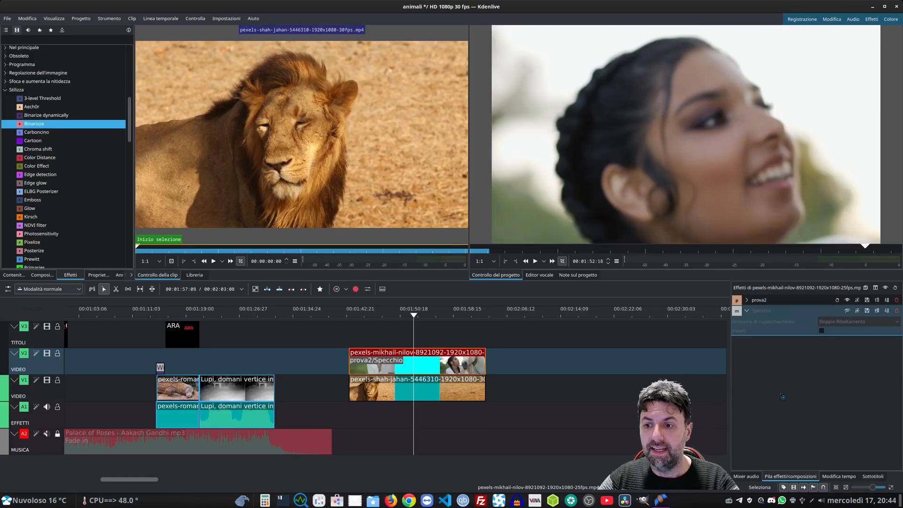
Add the Binarizza effect to the horse clip and remove it again
{"action": "left_click_drag", "start_coordinate": [34, 123], "coordinate": [779, 395]}
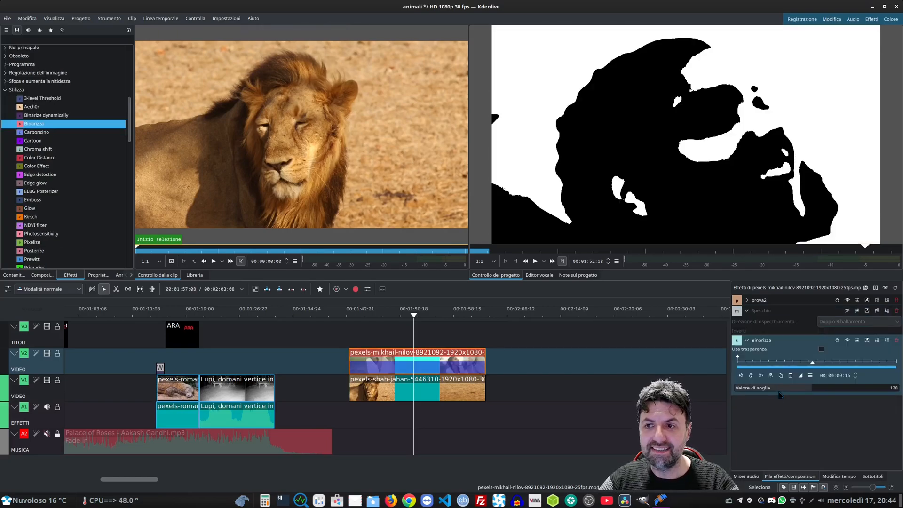
{"action": "left_click", "coordinate": [897, 340]}
Try the Carboncino effect on the horse clip with Mescola at 2 and 1 during playback, and preview the Cartoon effect
{"action": "left_click_drag", "start_coordinate": [36, 132], "coordinate": [768, 426]}
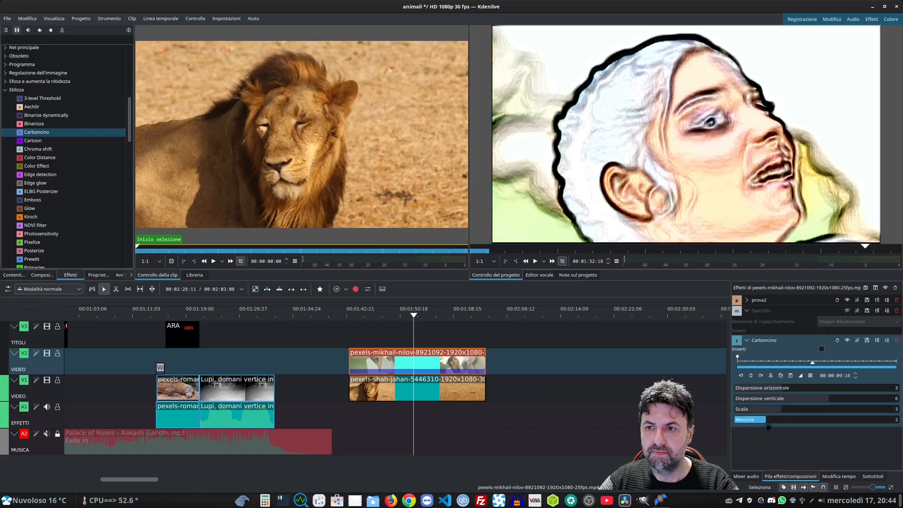
{"action": "left_click", "coordinate": [536, 261]}
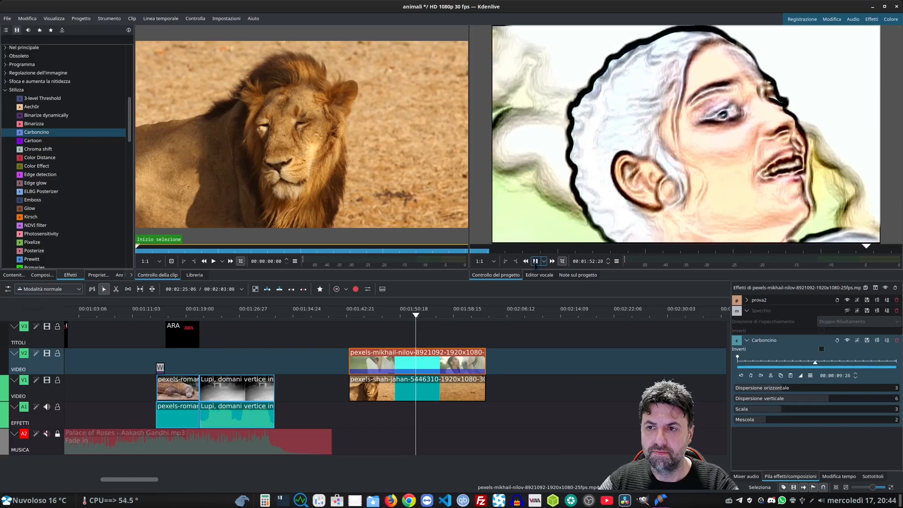
{"action": "left_click", "coordinate": [753, 426]}
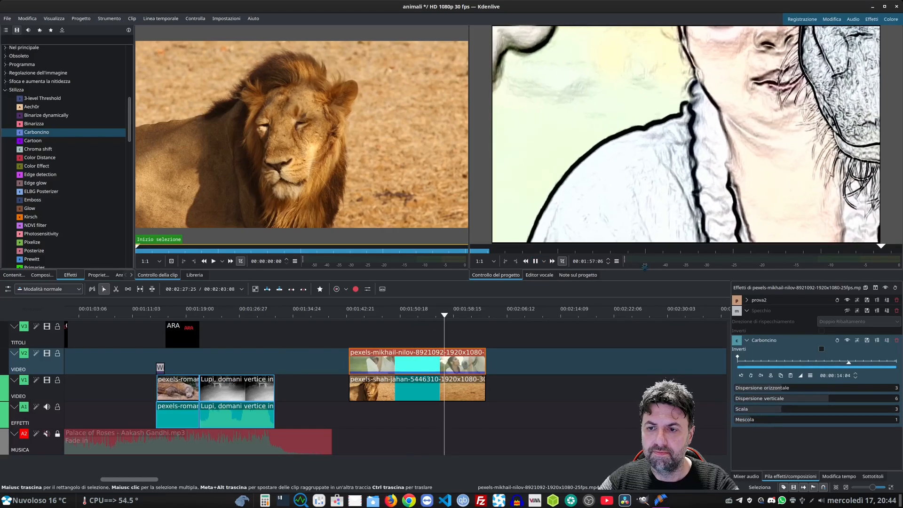
{"action": "left_click", "coordinate": [535, 262]}
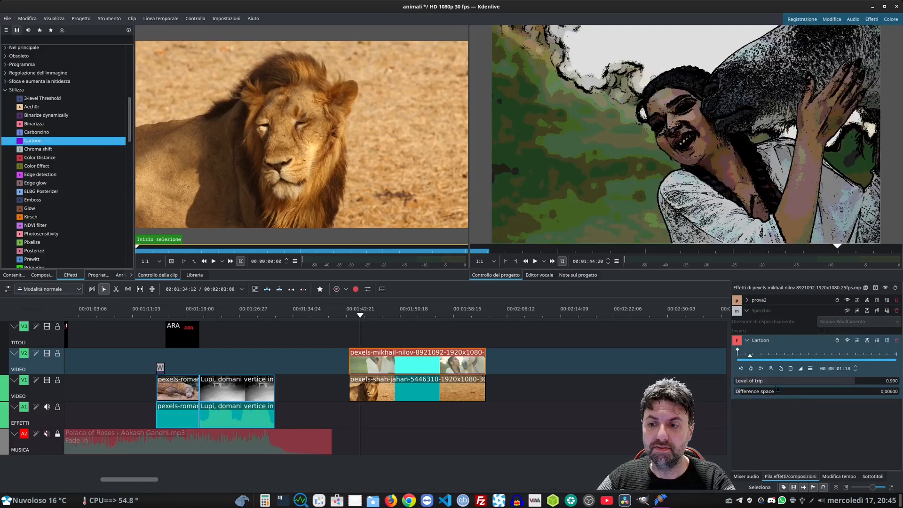
{"action": "left_click", "coordinate": [535, 261]}
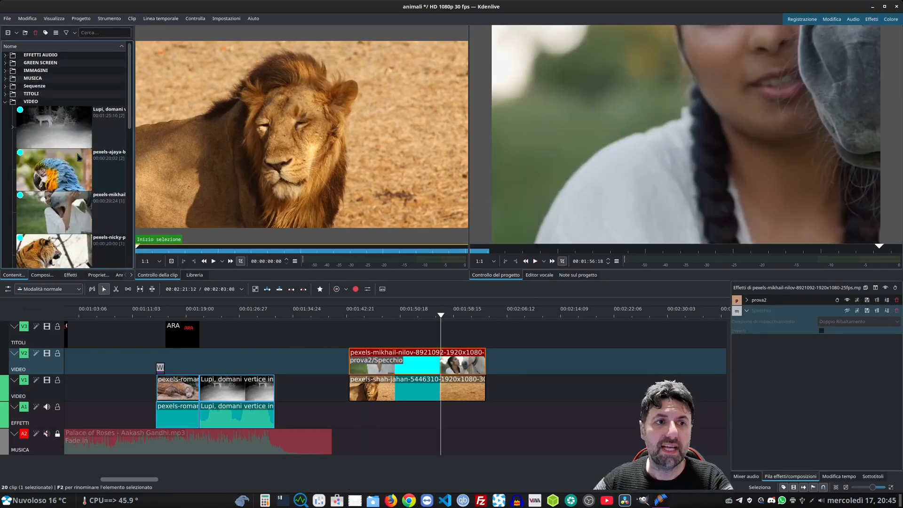
Place cat-112868.mp4 on track V2 after the horse clip, search the effects for "blu", and apply Bluescreen0r to it
{"action": "left_click_drag", "start_coordinate": [73, 134], "coordinate": [508, 370]}
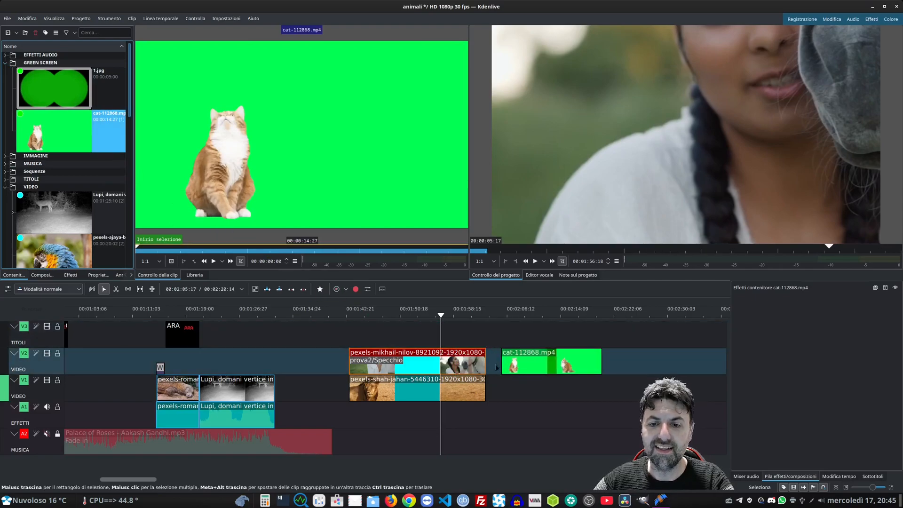
{"action": "left_click", "coordinate": [71, 274]}
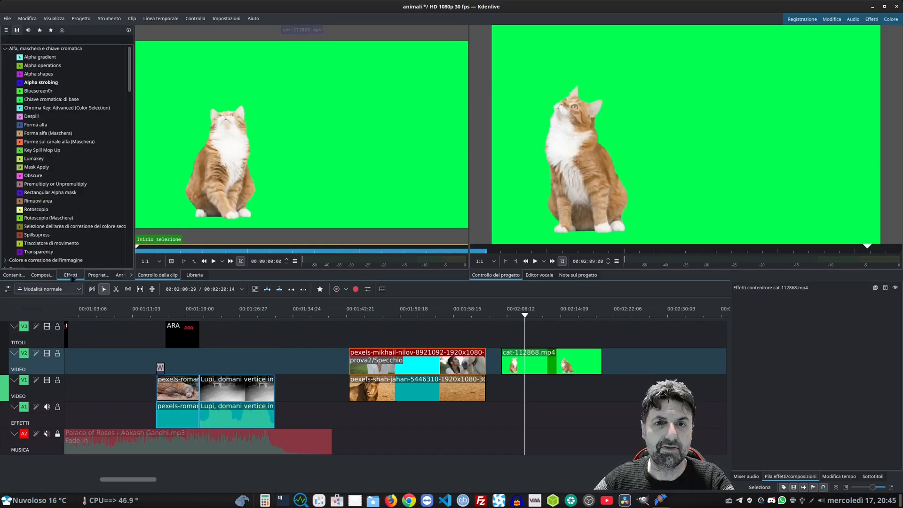
{"action": "left_click", "coordinate": [74, 38]}
{"action": "type", "text": "blu"}
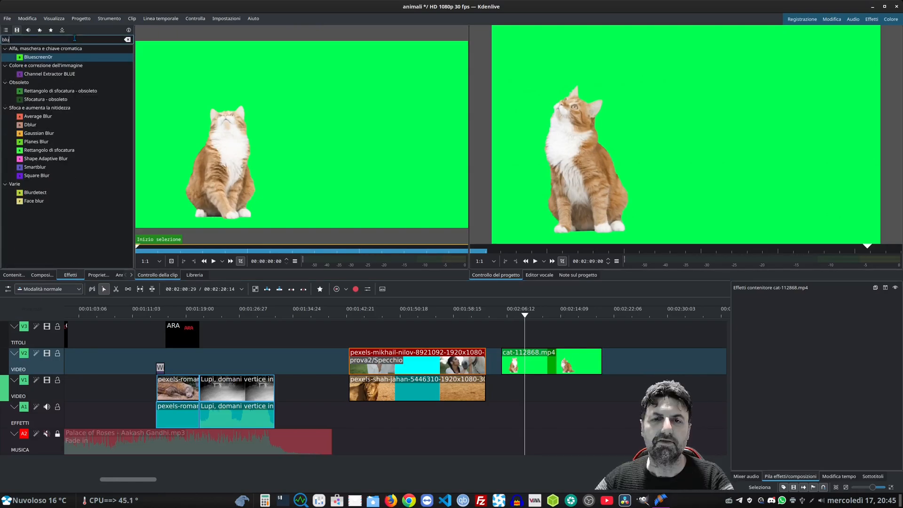
{"action": "left_click_drag", "start_coordinate": [54, 57], "coordinate": [521, 362]}
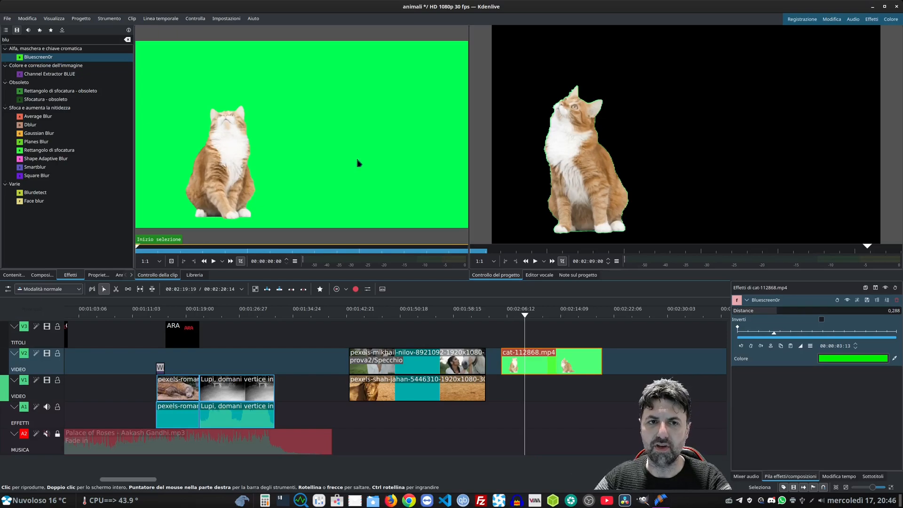
Sample the green background as Bluescreen0r's key colour on the cat clip and set Distance to 0,370
{"action": "left_click", "coordinate": [895, 358]}
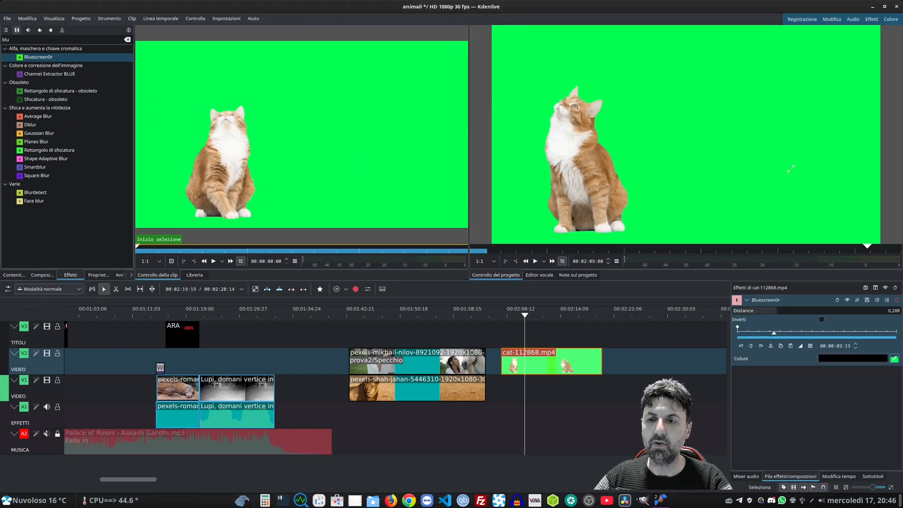
{"action": "left_click", "coordinate": [703, 32]}
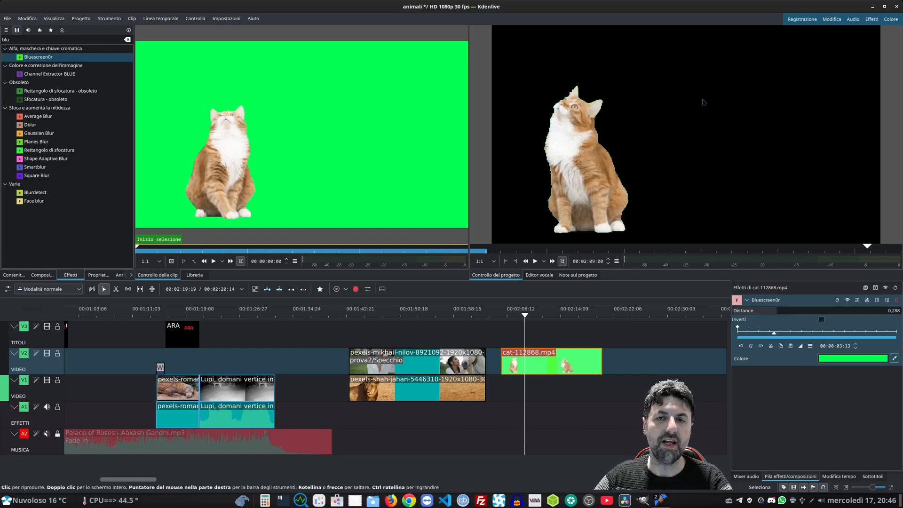
{"action": "left_click_drag", "start_coordinate": [776, 311], "coordinate": [798, 320]}
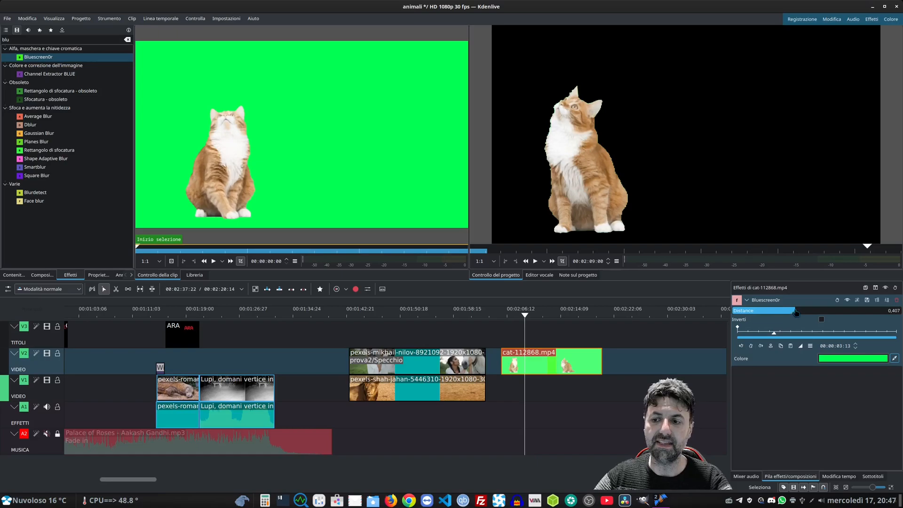
{"action": "left_click_drag", "start_coordinate": [801, 313], "coordinate": [790, 314]}
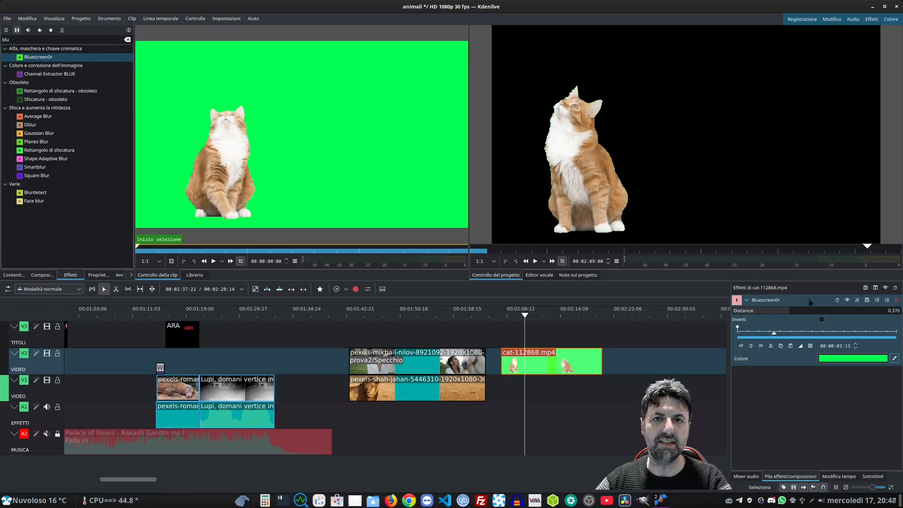
Replace Bluescreen0r on the cat clip with Chroma Key: Advanced (Color Selection) and sample the green background as its colour
{"action": "left_click", "coordinate": [898, 302]}
{"action": "left_click_drag", "start_coordinate": [67, 65], "coordinate": [804, 350]}
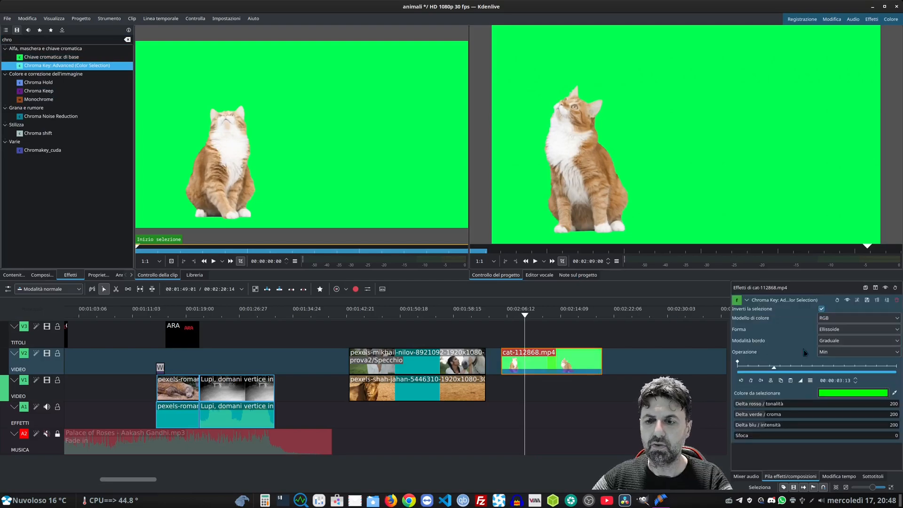
{"action": "left_click", "coordinate": [894, 393]}
{"action": "left_click", "coordinate": [697, 99]}
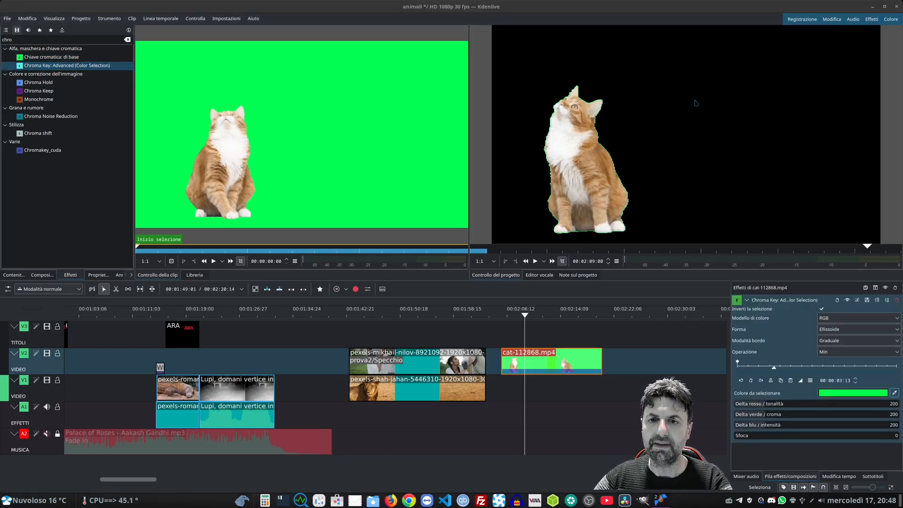
Set the cat clip's chroma key to the HCI colour model with Delta rosso 600, Delta verde 502 and Delta blu 669
{"action": "left_click_drag", "start_coordinate": [766, 403], "coordinate": [799, 404]}
{"action": "left_click_drag", "start_coordinate": [768, 414], "coordinate": [804, 417]}
{"action": "left_click", "coordinate": [834, 319]}
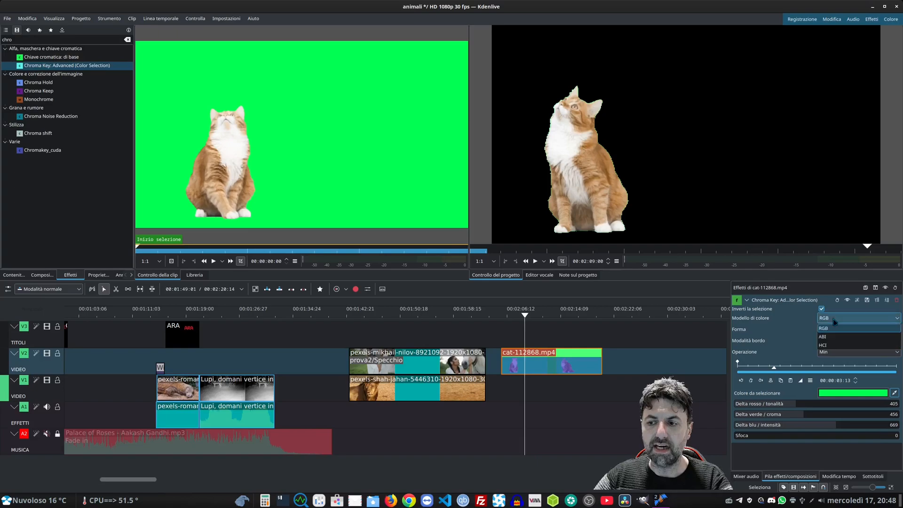
{"action": "left_click", "coordinate": [838, 346]}
{"action": "left_click", "coordinate": [825, 405]}
{"action": "left_click_drag", "start_coordinate": [794, 411], "coordinate": [830, 414]}
Move the lion clip on track V1 to lie beneath the keyed cat clip and play the composite
{"action": "left_click", "coordinate": [14, 274]}
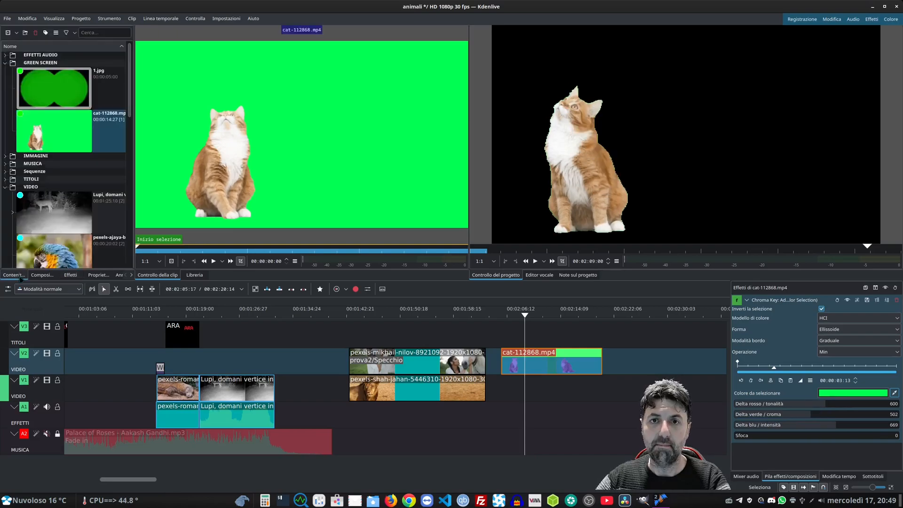
{"action": "left_click", "coordinate": [53, 218]}
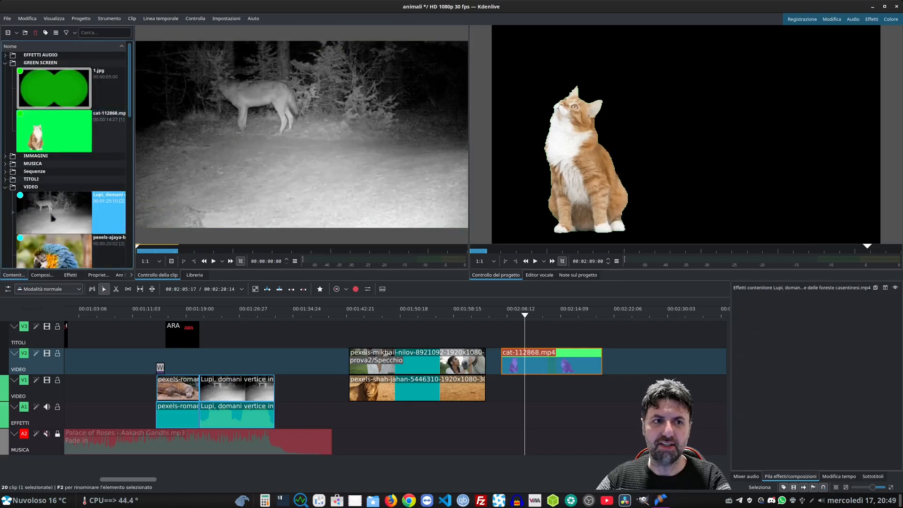
{"action": "left_click_drag", "start_coordinate": [424, 395], "coordinate": [561, 395]}
{"action": "left_click", "coordinate": [536, 261]}
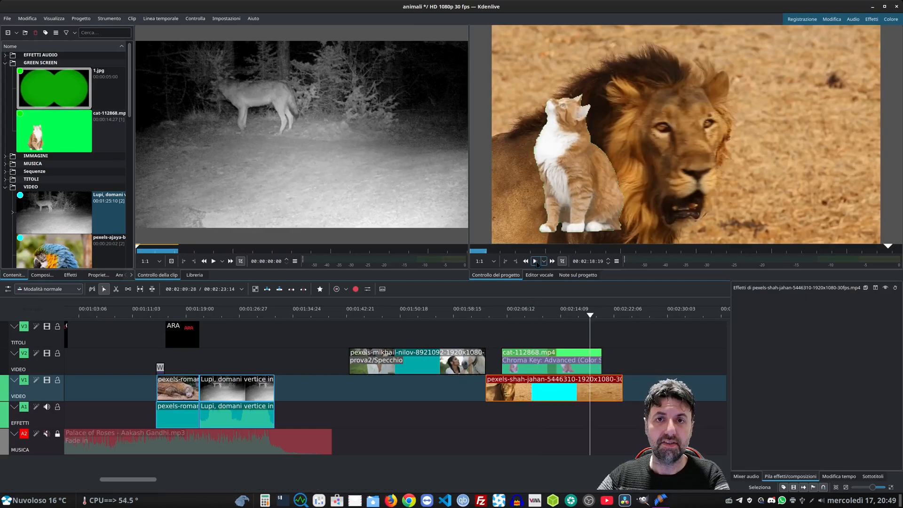
Browse the effects list from the colour correction category down to VR360 e 3D
{"action": "left_click", "coordinate": [70, 275]}
{"action": "scroll", "coordinate": [47, 142], "scroll_direction": "down", "scroll_amount": 10}
{"action": "scroll", "coordinate": [20, 114], "scroll_direction": "down", "scroll_amount": 15}
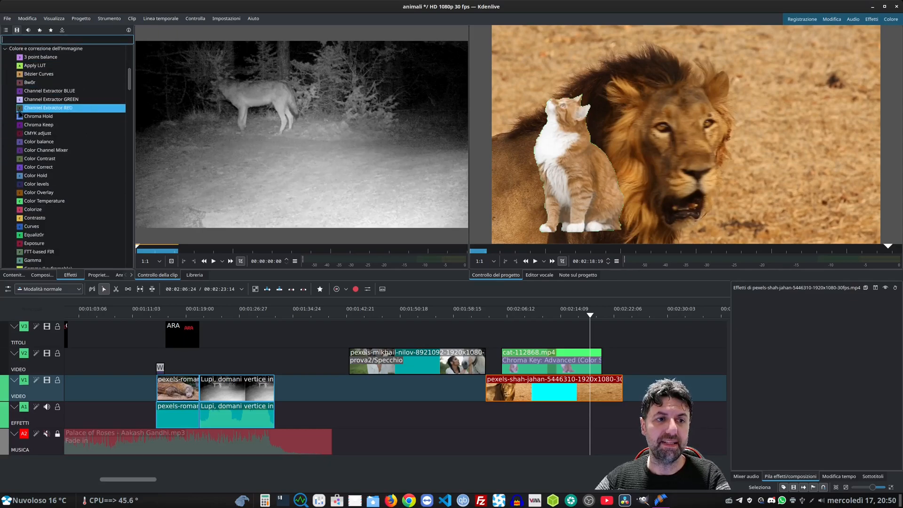
{"action": "scroll", "coordinate": [20, 113], "scroll_direction": "down", "scroll_amount": 7}
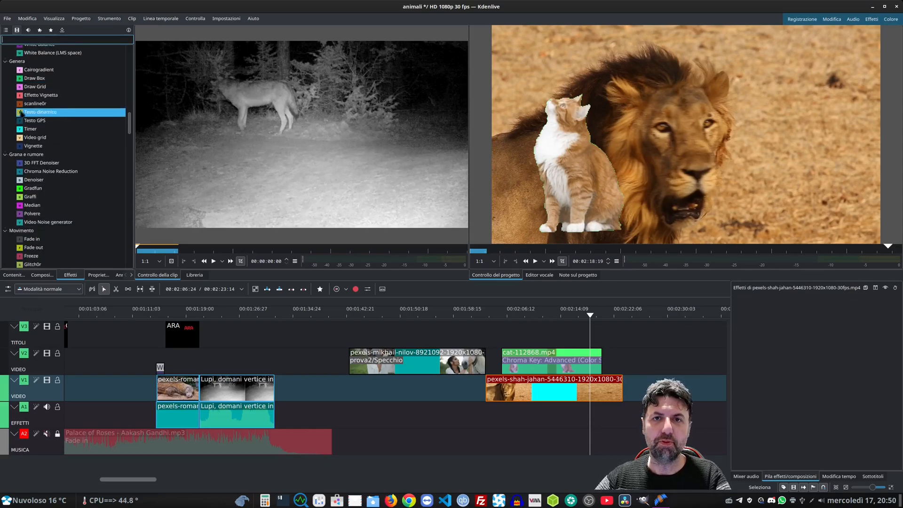
{"action": "scroll", "coordinate": [21, 113], "scroll_direction": "down", "scroll_amount": 15}
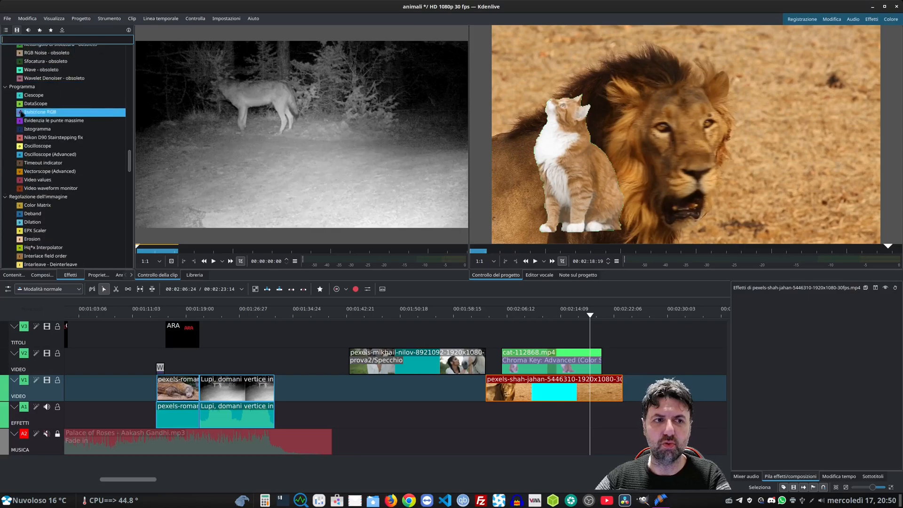
{"action": "scroll", "coordinate": [21, 113], "scroll_direction": "down", "scroll_amount": 10}
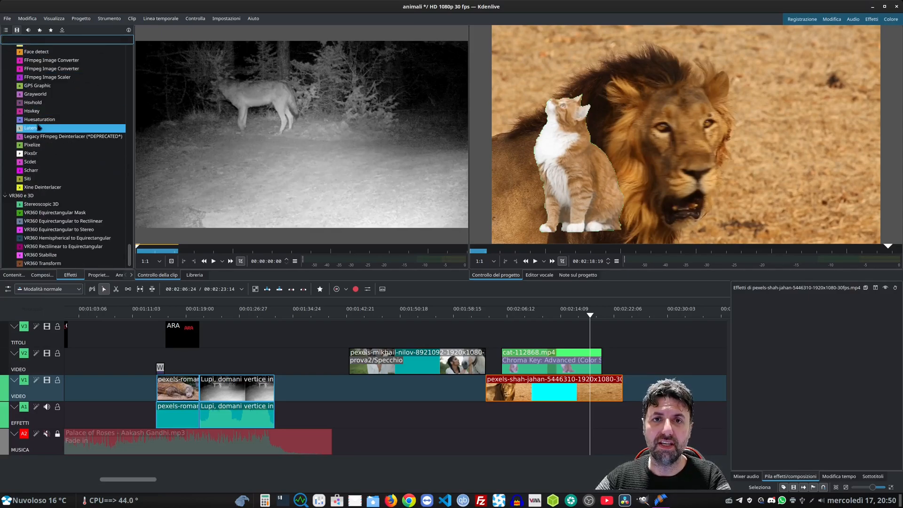
Unmute music track A2 and add the Volume (con fotogramma chiave) effect to the Palace of Roses clip
{"action": "left_click", "coordinate": [46, 433]}
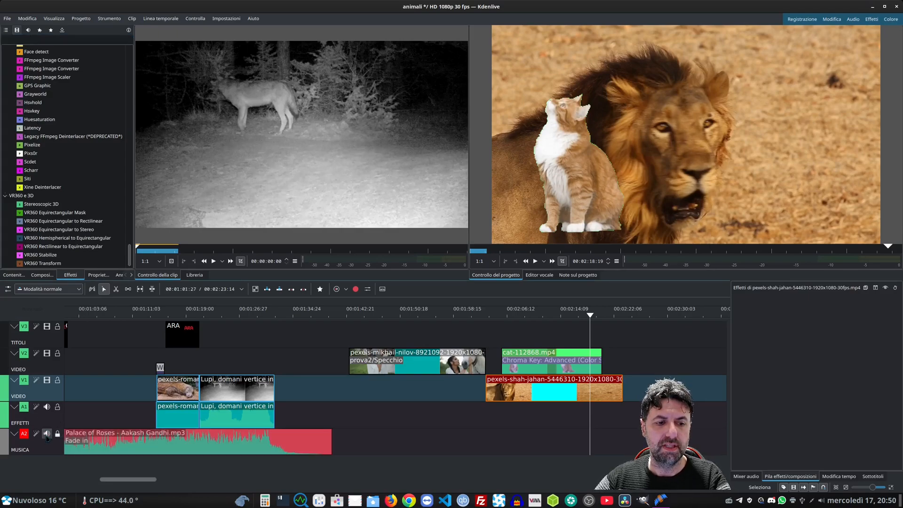
{"action": "scroll", "coordinate": [217, 436], "scroll_direction": "left", "scroll_amount": 10}
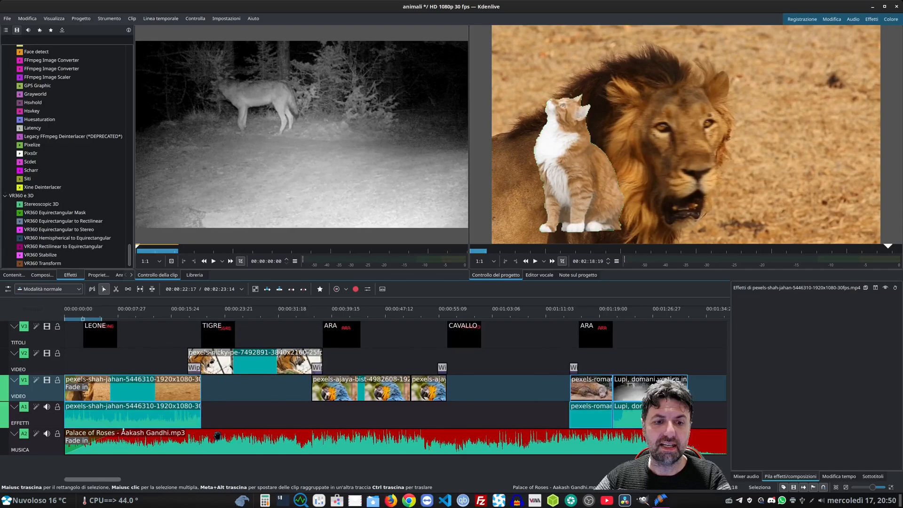
{"action": "right_click", "coordinate": [263, 442]}
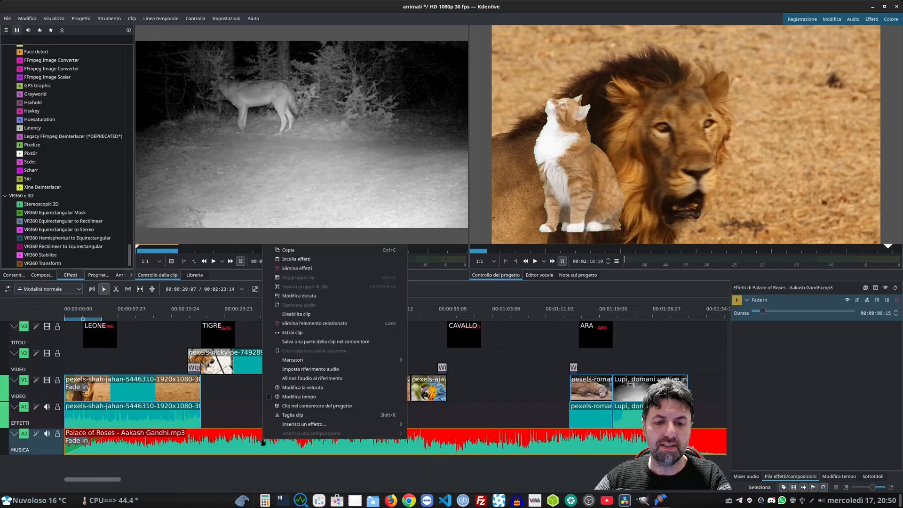
{"action": "mouse_move", "coordinate": [339, 425]}
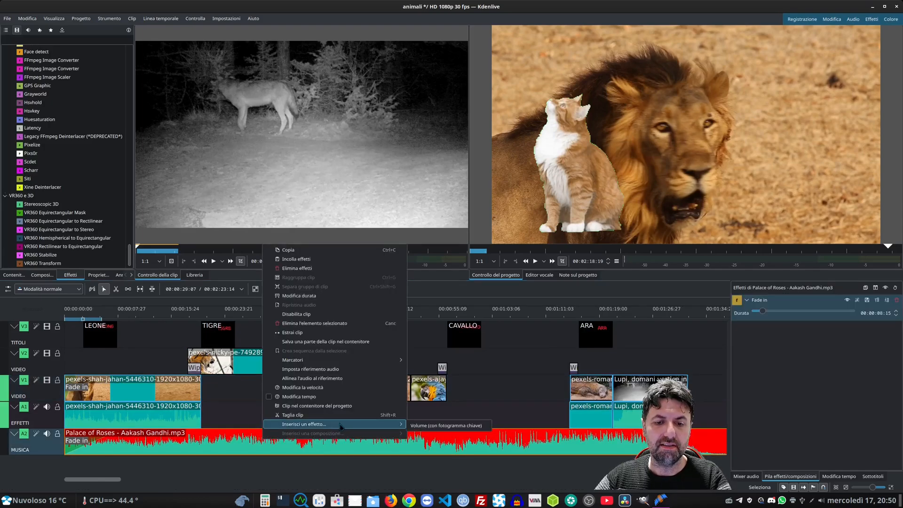
{"action": "left_click", "coordinate": [450, 426]}
Lower the music clip's Guadagno in the volume effect to -25 dB
{"action": "mouse_move", "coordinate": [830, 369]}
{"action": "left_mouse_down"}
{"action": "mouse_move", "coordinate": [801, 369]}
{"action": "mouse_move", "coordinate": [868, 369]}
{"action": "mouse_move", "coordinate": [812, 375]}
{"action": "mouse_move", "coordinate": [832, 375]}
{"action": "left_mouse_up"}
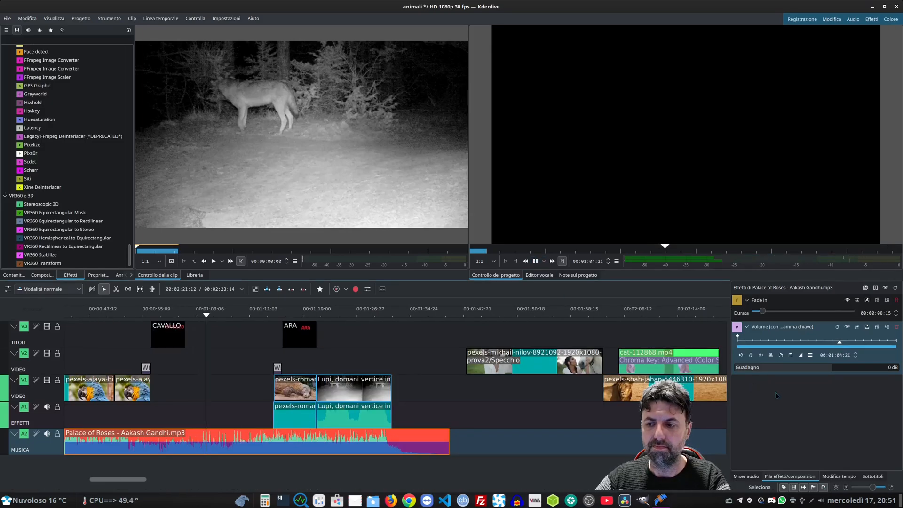
{"action": "left_click", "coordinate": [818, 371]}
{"action": "left_click_drag", "start_coordinate": [818, 371], "coordinate": [781, 370]}
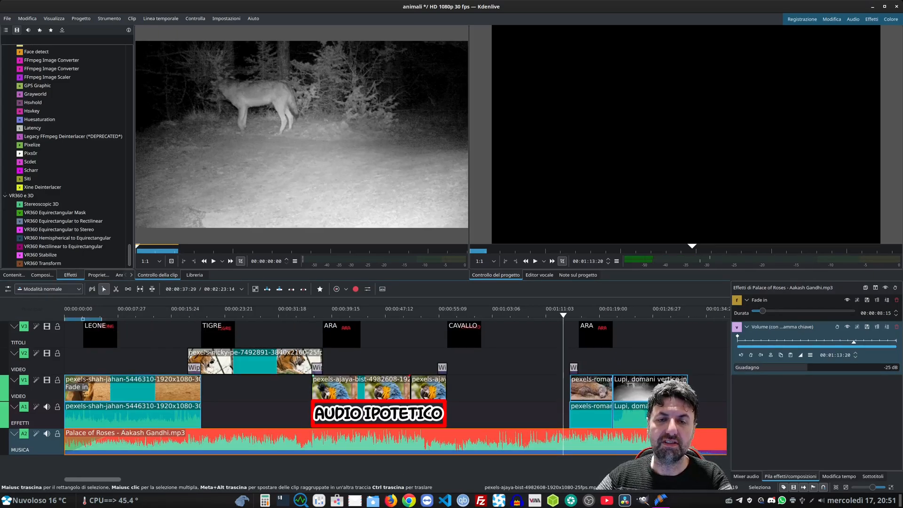
Place a volume keyframe on the music clip at 00:00:36:15, around the start of the parrot clip, with Guadagno at 4 dB
{"action": "left_click", "coordinate": [310, 433]}
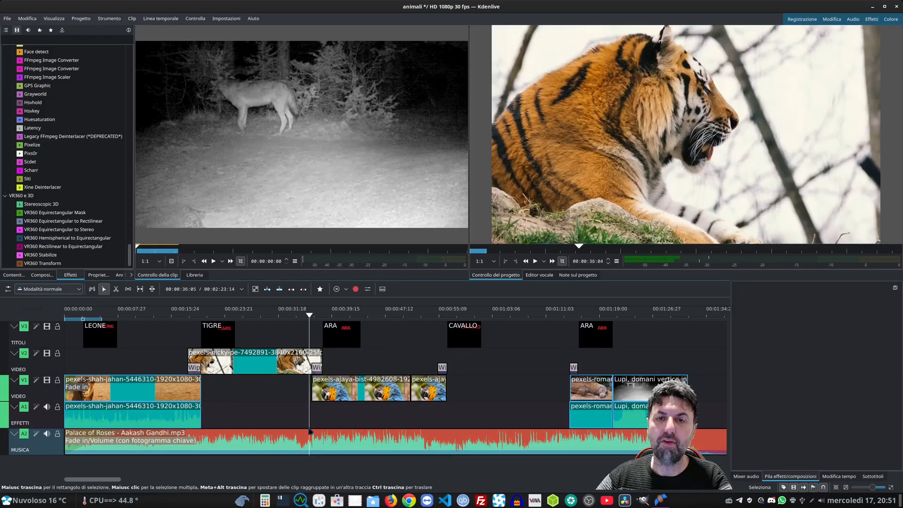
{"action": "left_click", "coordinate": [312, 433]}
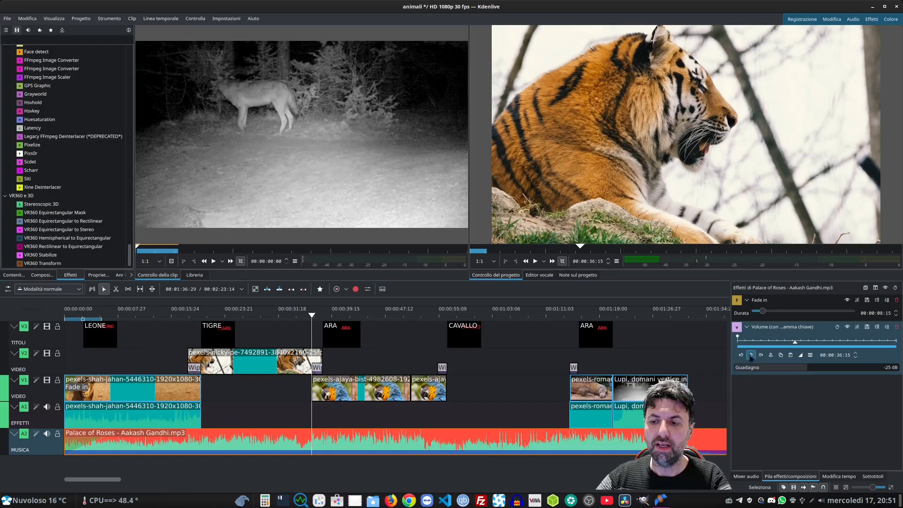
{"action": "left_click_drag", "start_coordinate": [808, 371], "coordinate": [772, 371]}
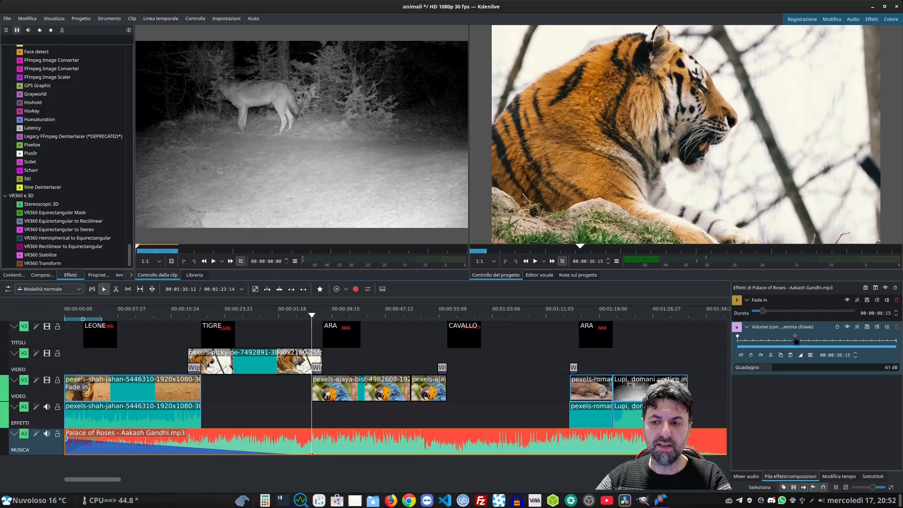
{"action": "left_click", "coordinate": [751, 355]}
{"action": "left_click", "coordinate": [751, 355]}
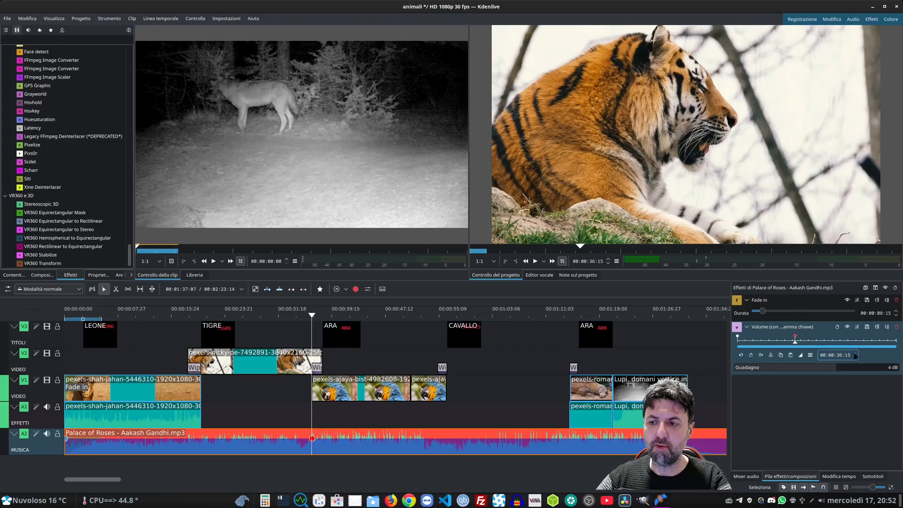
Add a second volume keyframe one frame further, at 00:00:36:16, and lower its Guadagno to -17 dB
{"action": "scroll", "coordinate": [855, 356], "scroll_direction": "up", "scroll_amount": 3}
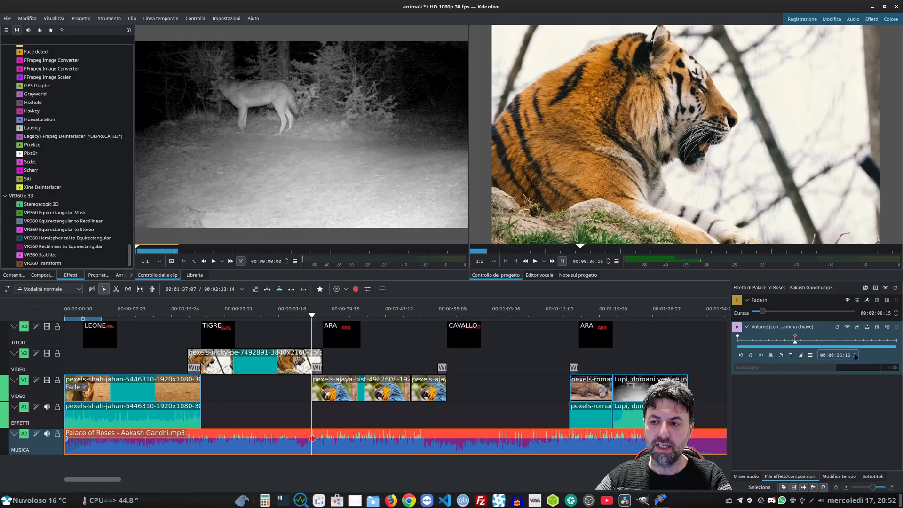
{"action": "left_click", "coordinate": [751, 355]}
{"action": "left_click_drag", "start_coordinate": [835, 370], "coordinate": [816, 369]}
Add volume keyframes at 00:00:56:07 and one frame further, raise the second one's Guadagno to 12 dB, and play the music
{"action": "left_click", "coordinate": [442, 312]}
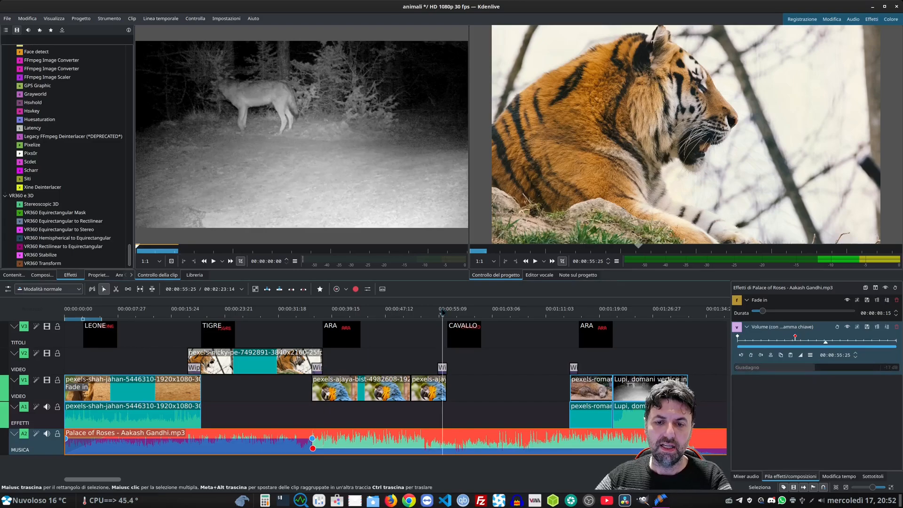
{"action": "left_click", "coordinate": [445, 312]}
{"action": "left_click", "coordinate": [751, 356]}
{"action": "left_click", "coordinate": [855, 353]}
{"action": "left_click", "coordinate": [855, 353]}
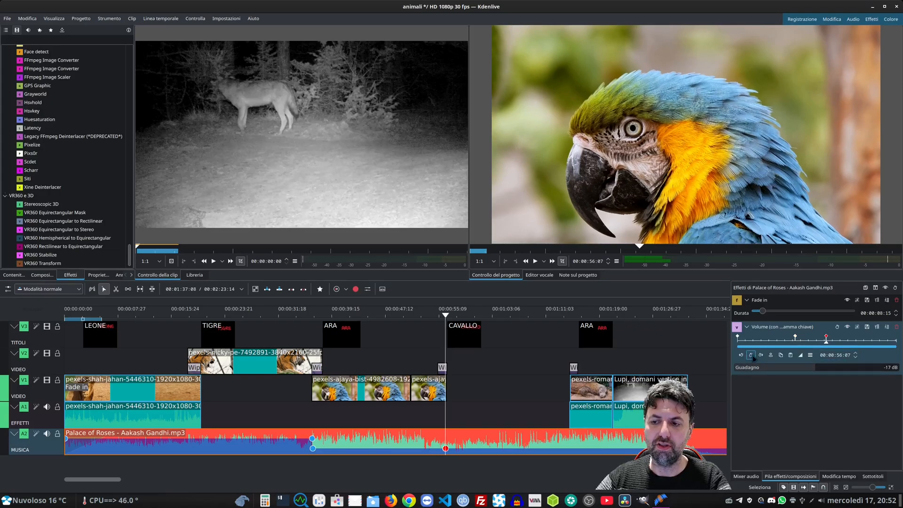
{"action": "left_click_drag", "start_coordinate": [815, 369], "coordinate": [844, 370]}
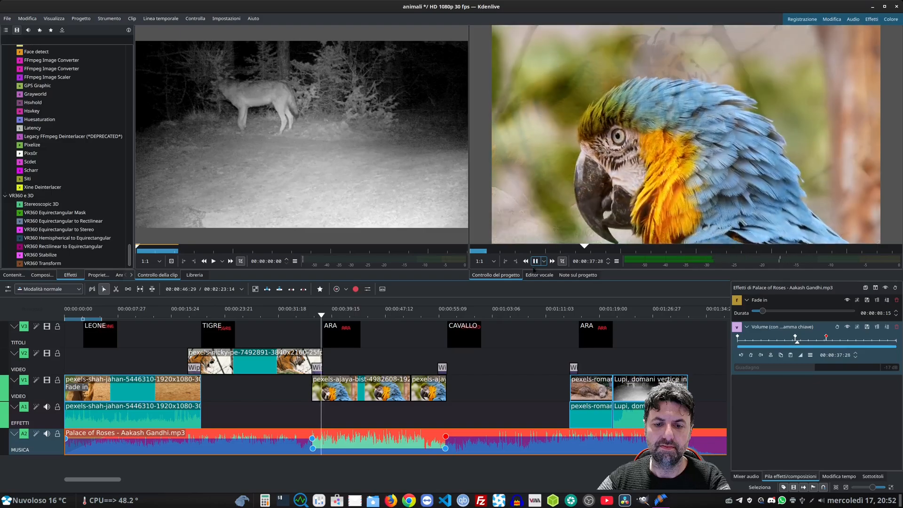
{"action": "left_click", "coordinate": [445, 314]}
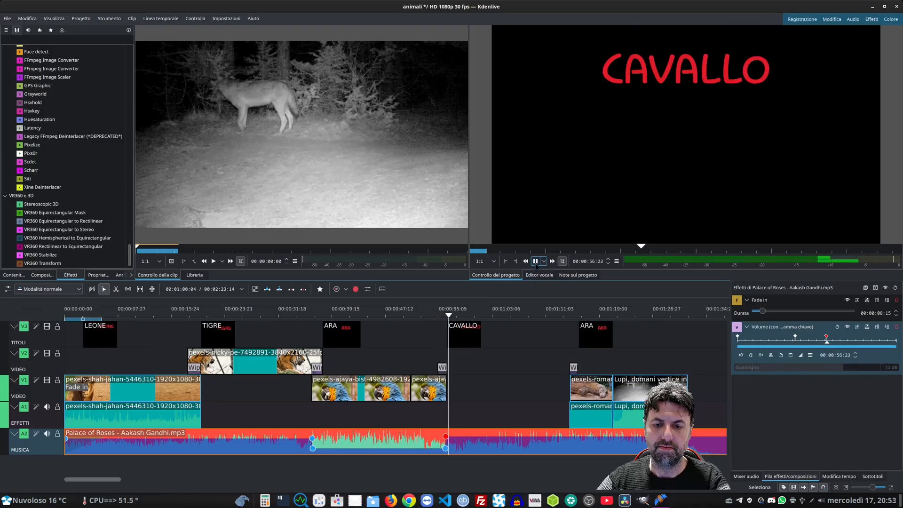
{"action": "left_click", "coordinate": [536, 261]}
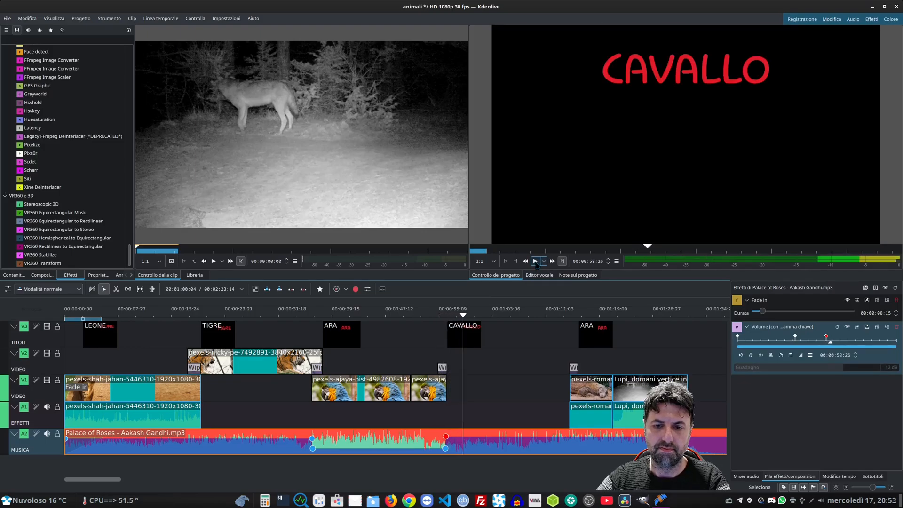
Add the Pulsator audio effect to the Palace of Roses clip and compare its playback with the effect disabled and re-enabled
{"action": "left_click", "coordinate": [28, 29]}
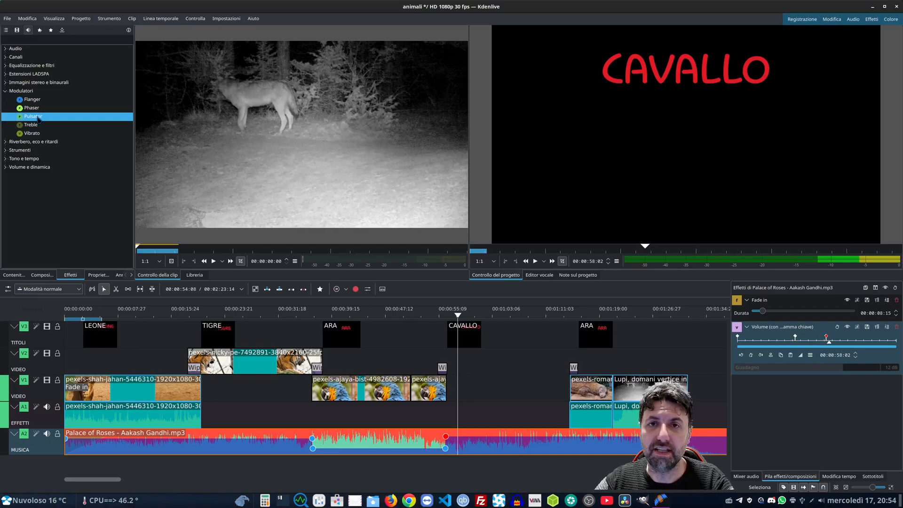
{"action": "left_click_drag", "start_coordinate": [626, 407], "coordinate": [786, 403]}
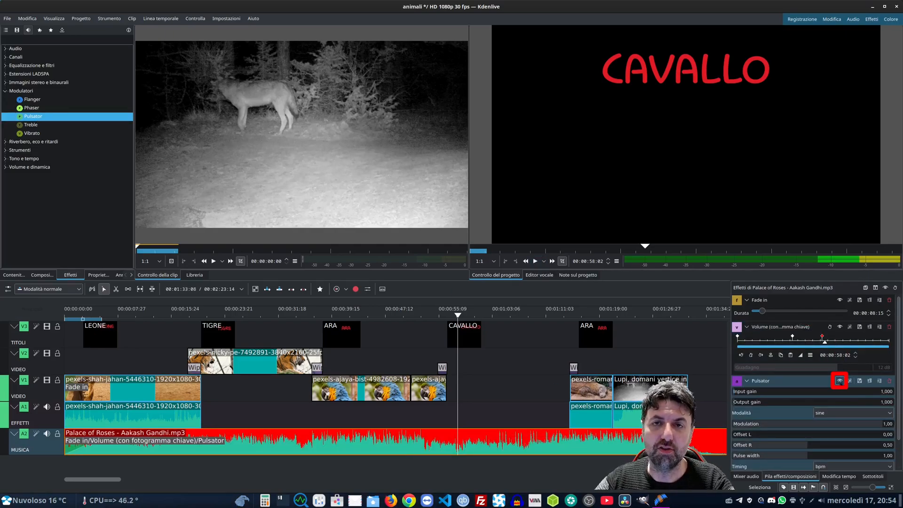
{"action": "left_click", "coordinate": [535, 261]}
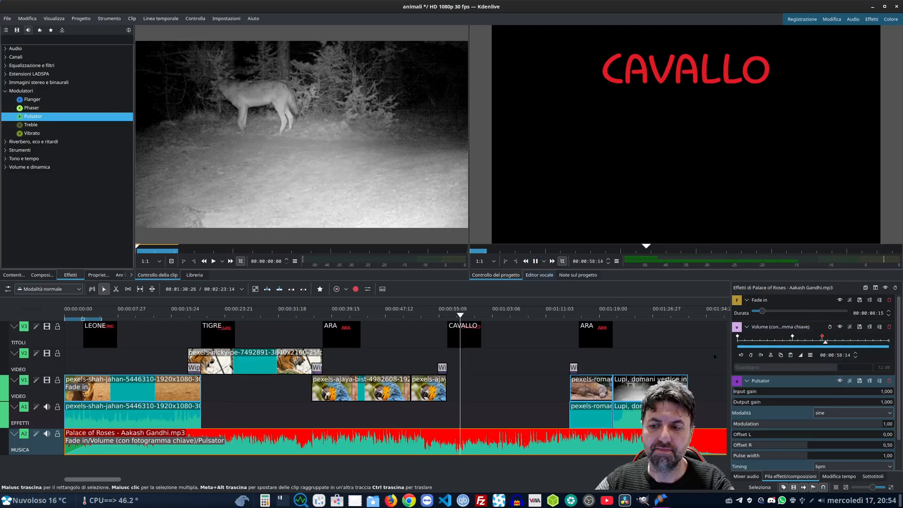
{"action": "left_click", "coordinate": [840, 382]}
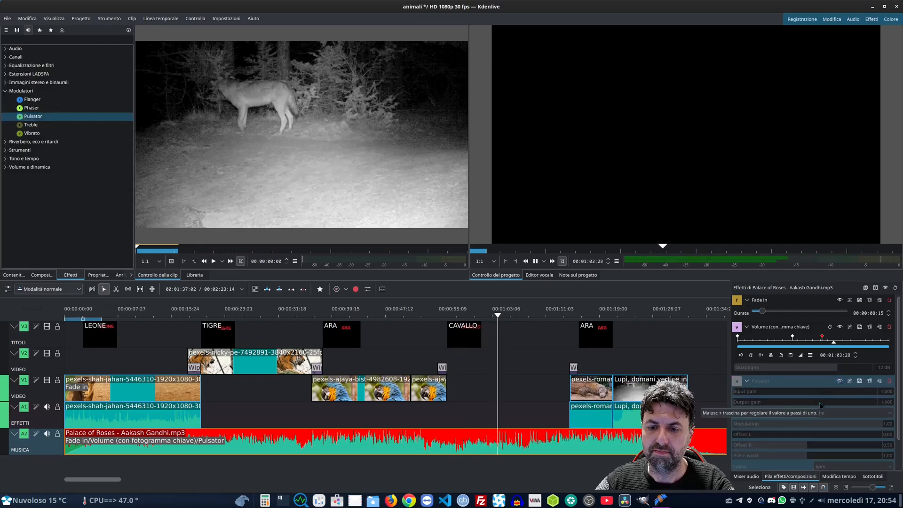
{"action": "left_click", "coordinate": [839, 381]}
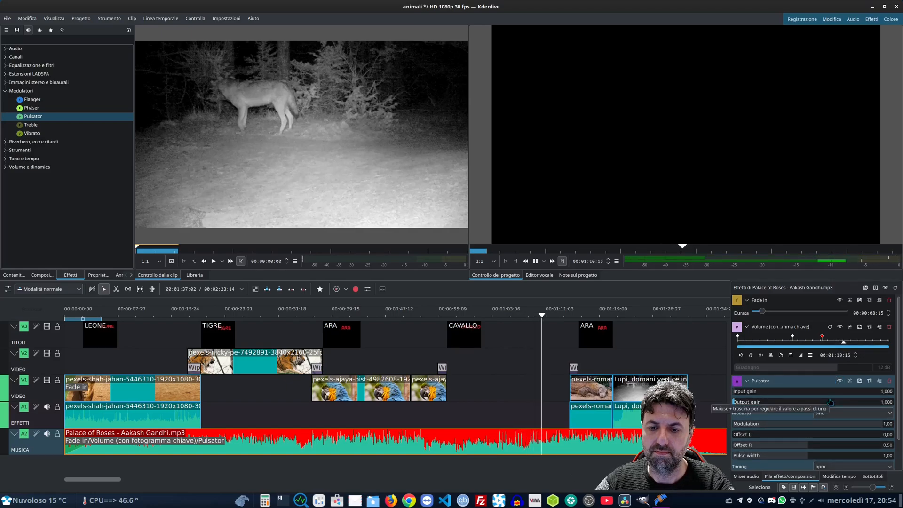
{"action": "left_click", "coordinate": [535, 261]}
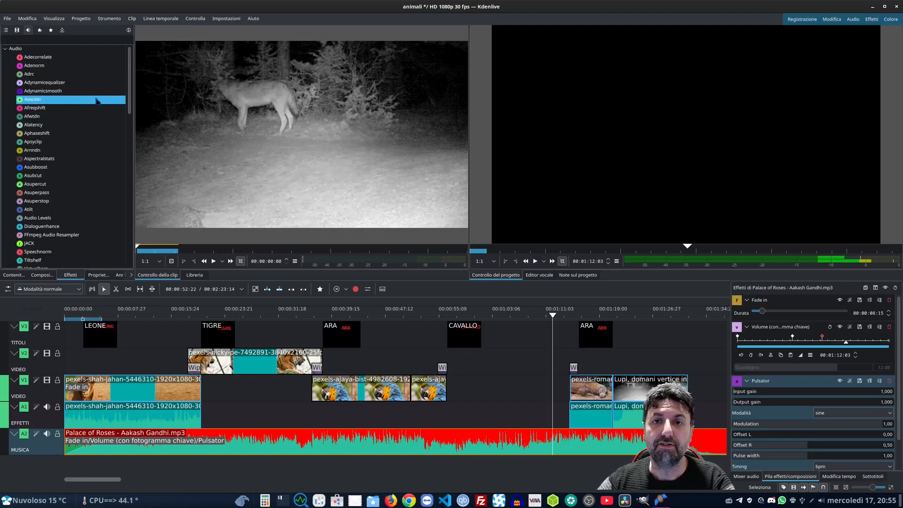
Browse the audio effects list from the Audio category down to Volume e dinamica and back
{"action": "scroll", "coordinate": [96, 101], "scroll_direction": "down", "scroll_amount": 15}
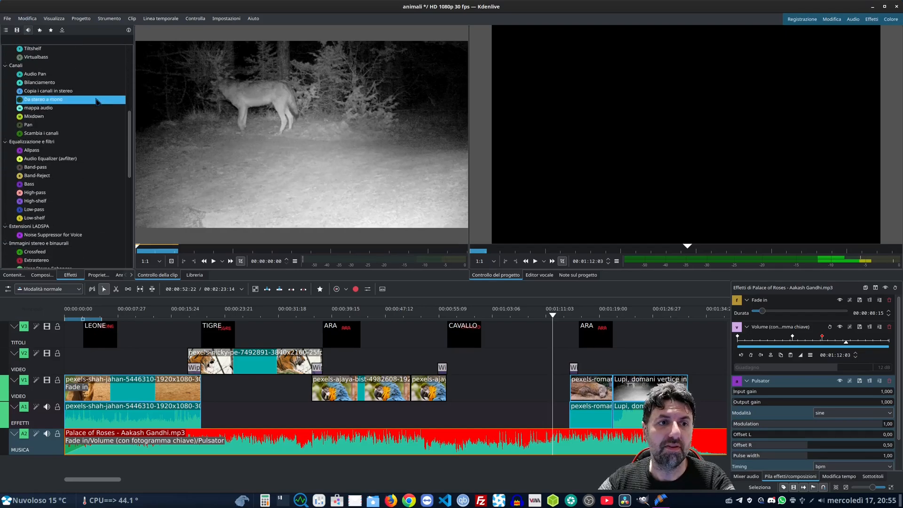
{"action": "scroll", "coordinate": [97, 101], "scroll_direction": "down", "scroll_amount": 5}
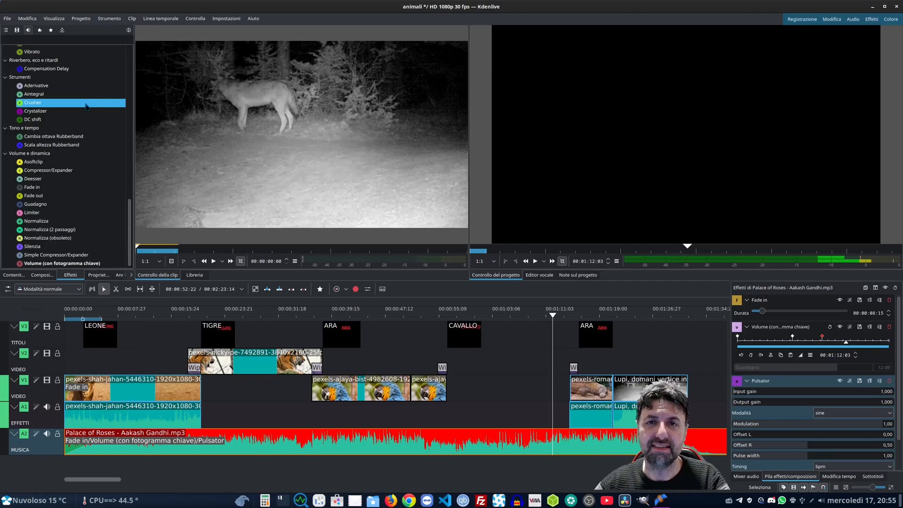
{"action": "scroll", "coordinate": [85, 127], "scroll_direction": "up", "scroll_amount": 14}
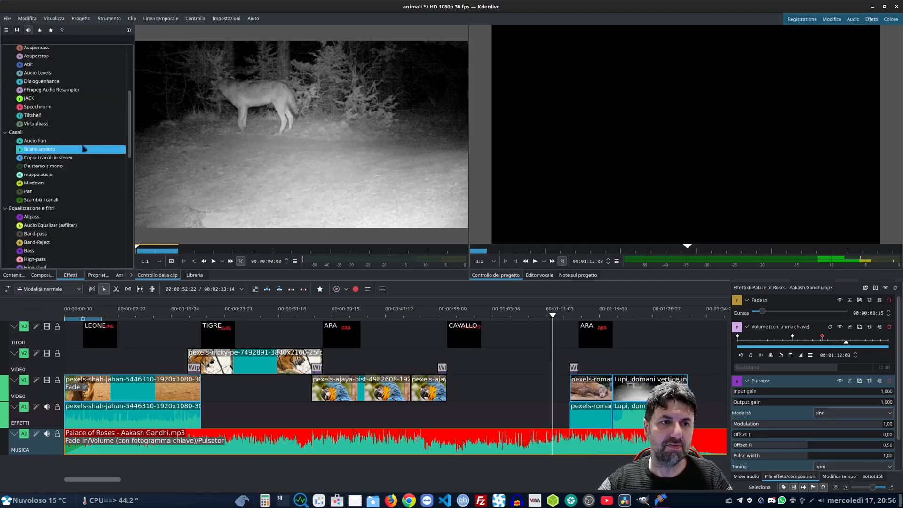
{"action": "scroll", "coordinate": [80, 154], "scroll_direction": "up", "scroll_amount": 5}
{"action": "scroll", "coordinate": [78, 159], "scroll_direction": "up", "scroll_amount": 1}
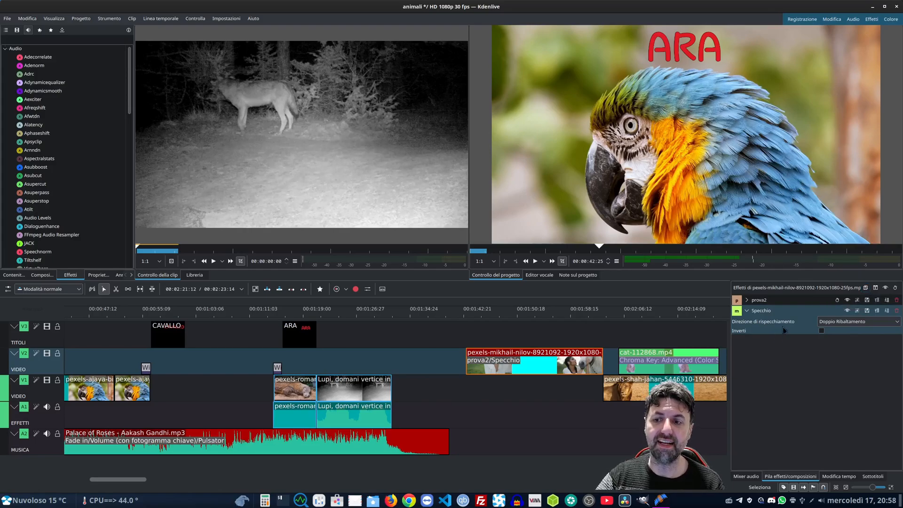
Open and dismiss the save dialog for the horse clip's effect stack, and turn on the split comparison with and without effects
{"action": "left_click", "coordinate": [747, 301]}
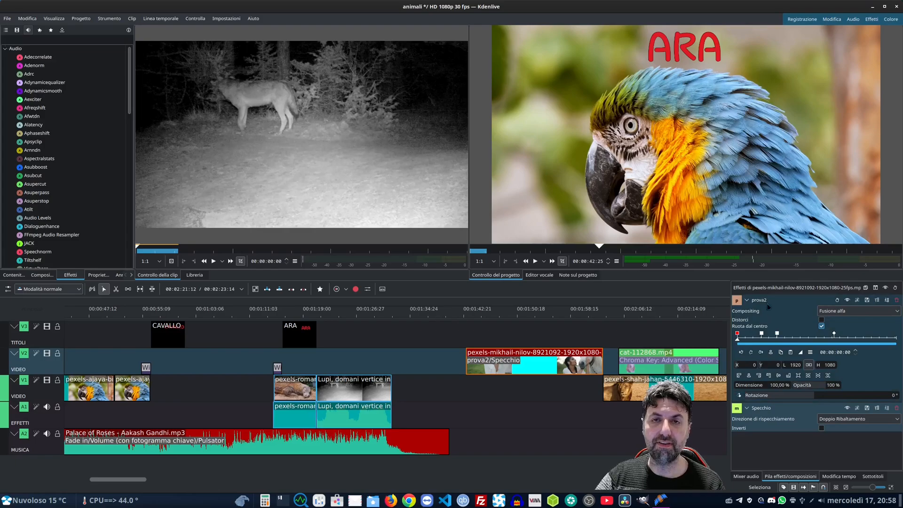
{"action": "left_click", "coordinate": [865, 287]}
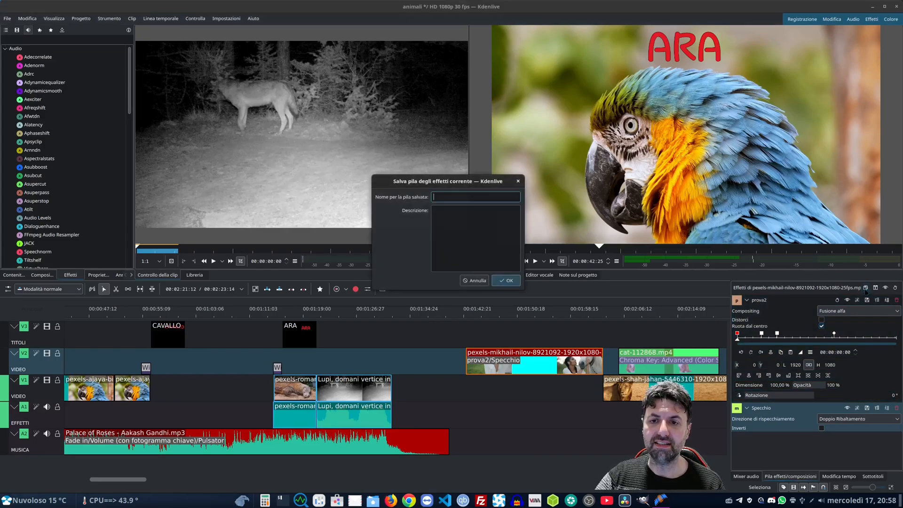
{"action": "left_click", "coordinate": [483, 283]}
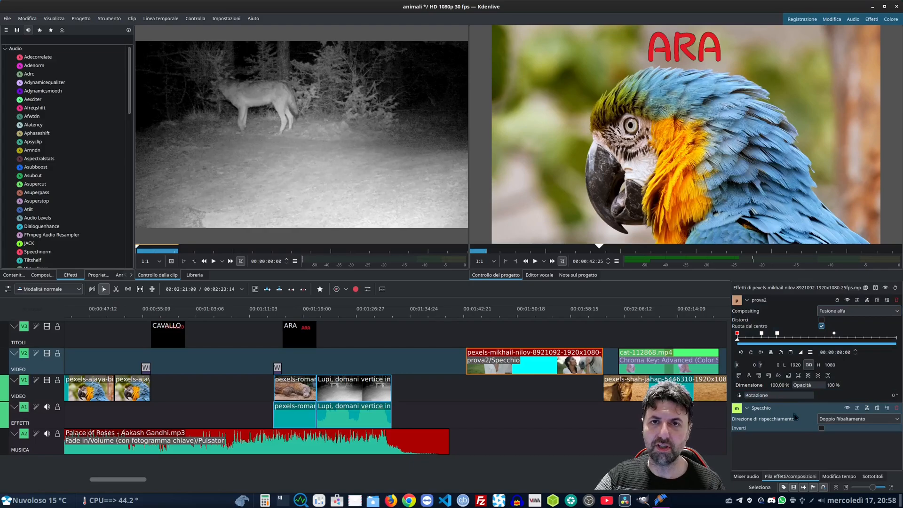
{"action": "left_click", "coordinate": [875, 288]}
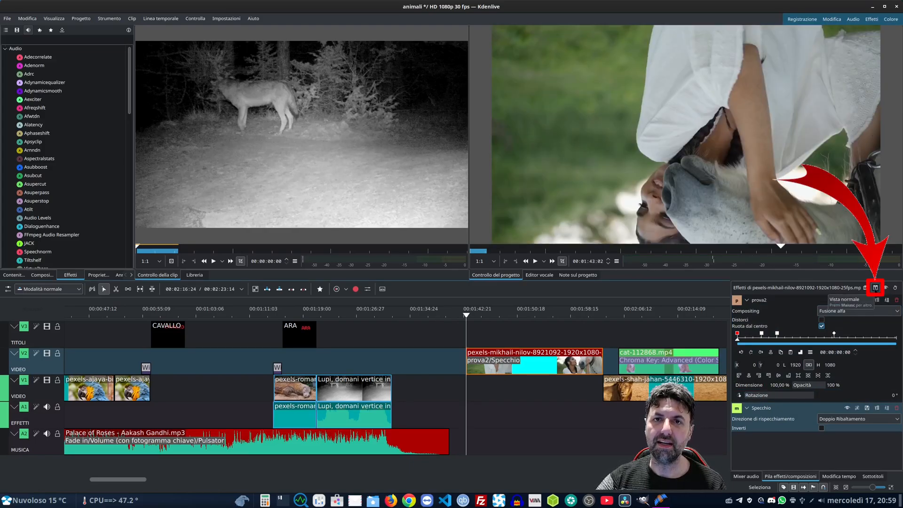
{"action": "left_click", "coordinate": [875, 288]}
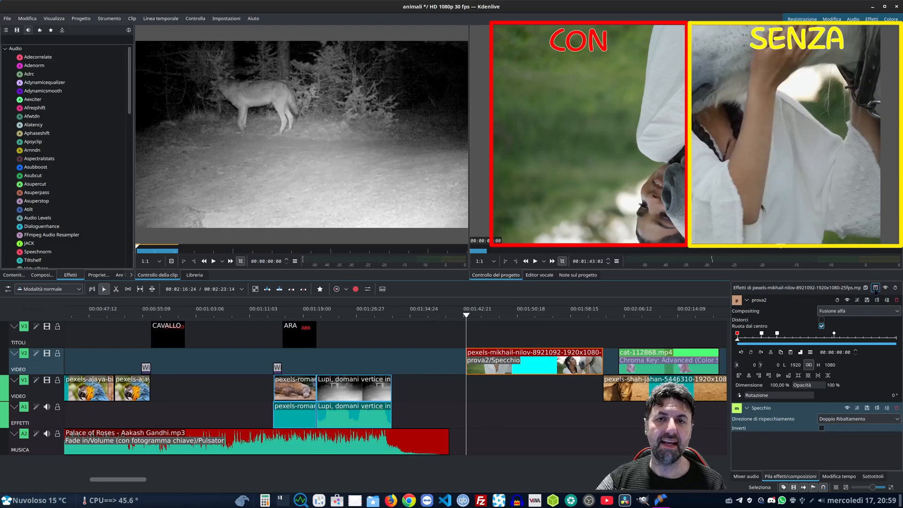
Add Gaussian Blur with Sigma 36 to the horse clip and check the image with all its effects disabled and re-enabled
{"action": "left_click", "coordinate": [31, 39]}
{"action": "type", "text": "blus"}
{"action": "key", "text": "BackSpace"}
{"action": "type", "text": "r"}
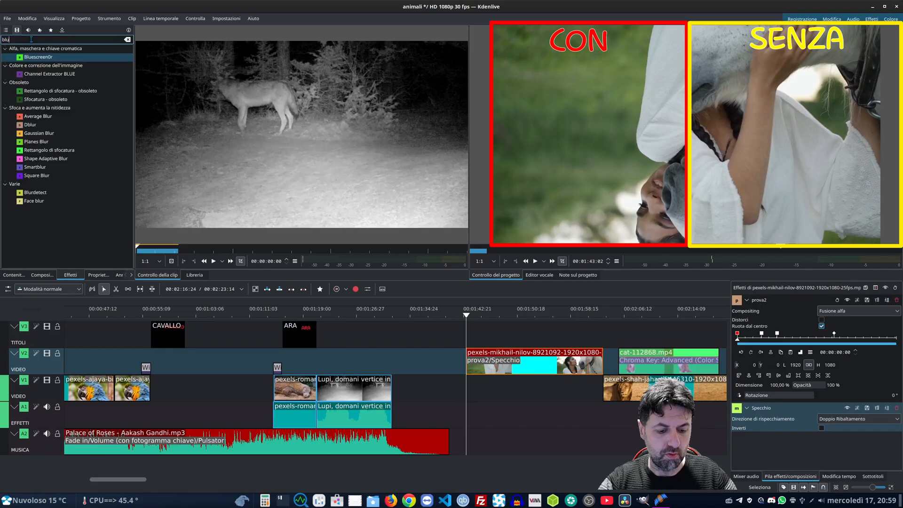
{"action": "left_click_drag", "start_coordinate": [39, 99], "coordinate": [740, 454]}
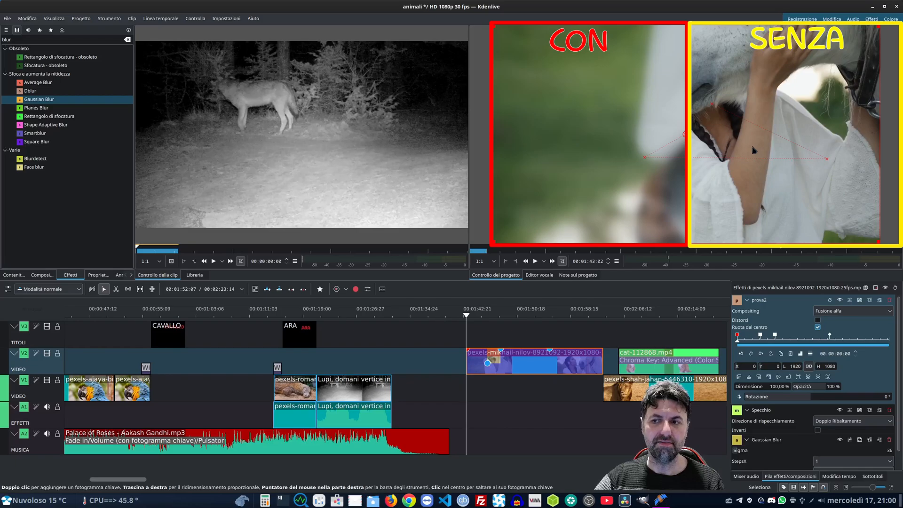
{"action": "left_click", "coordinate": [885, 288]}
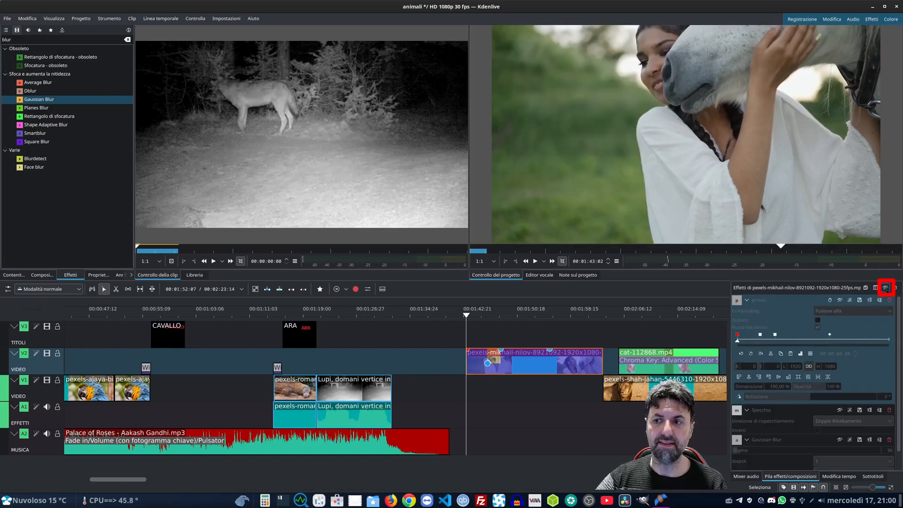
{"action": "left_click", "coordinate": [886, 288]}
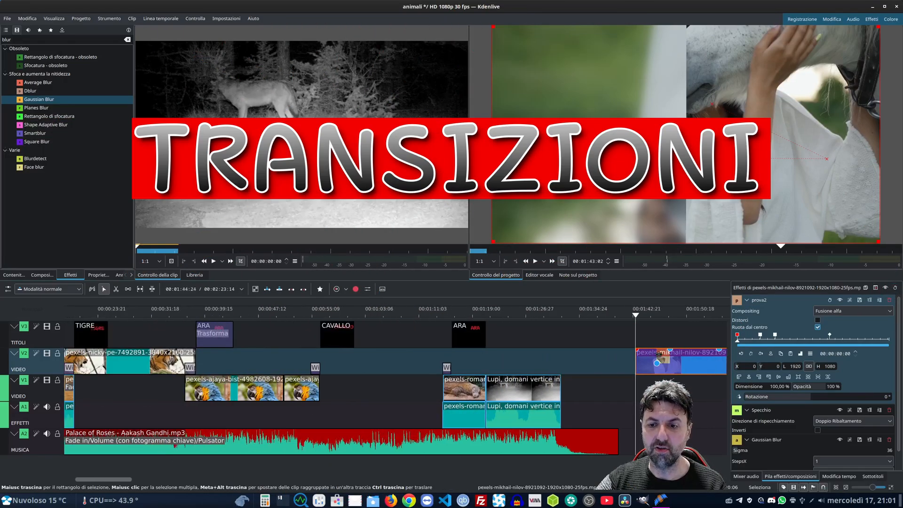
Move the horse clip back beneath the CAVALLO title, overlapping the end of the macaw clip, and play the transition
{"action": "left_click_drag", "start_coordinate": [657, 353], "coordinate": [360, 358]}
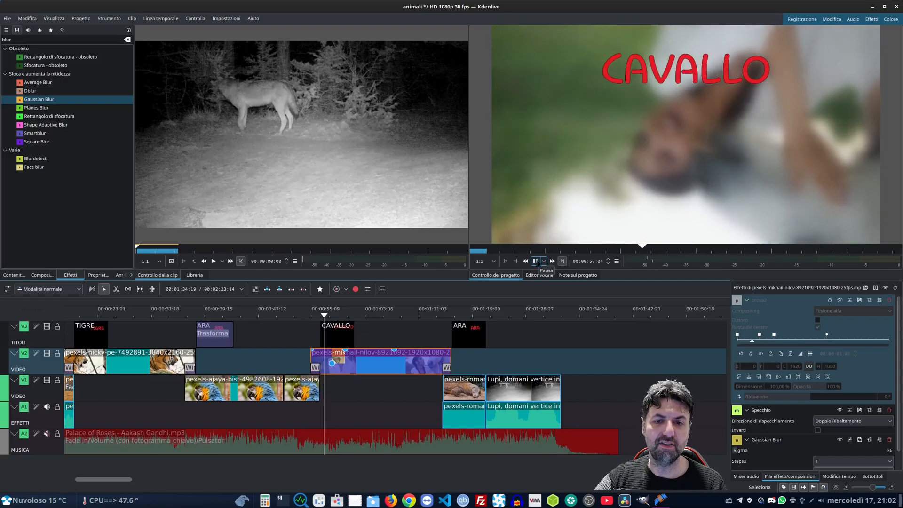
{"action": "left_click", "coordinate": [537, 262]}
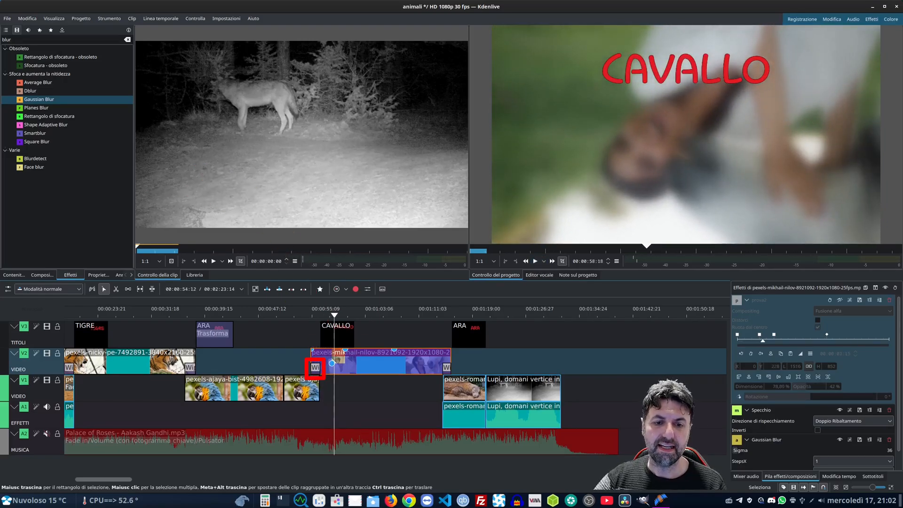
Examine the available methods for the wipe before the horse clip and browse the downloadable Kdenlive Transition Wipes
{"action": "left_click", "coordinate": [315, 367]}
{"action": "left_click", "coordinate": [808, 315]}
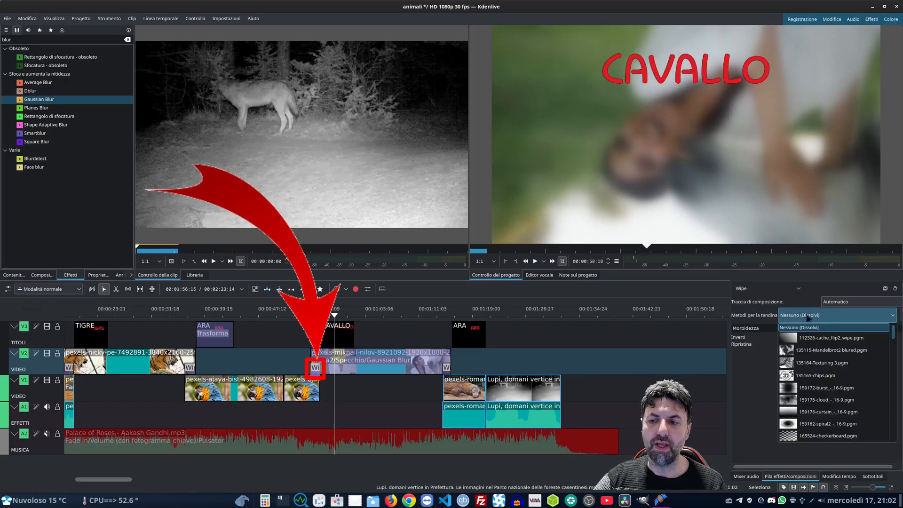
{"action": "left_click", "coordinate": [808, 319]}
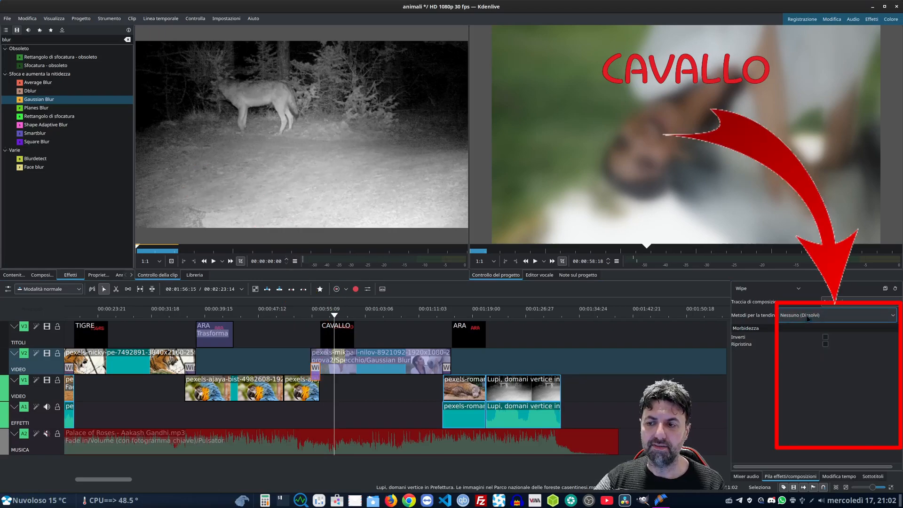
{"action": "left_click", "coordinate": [898, 316]}
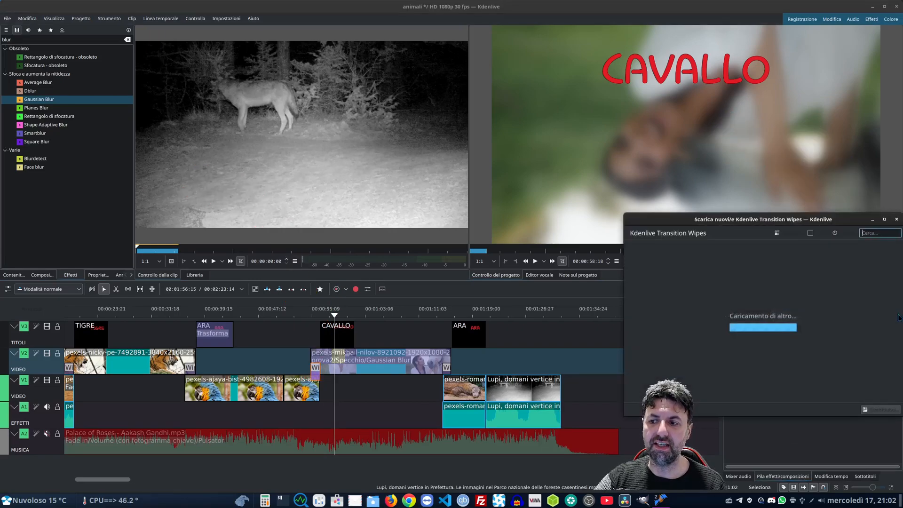
{"action": "scroll", "coordinate": [770, 324], "scroll_direction": "down", "scroll_amount": 7}
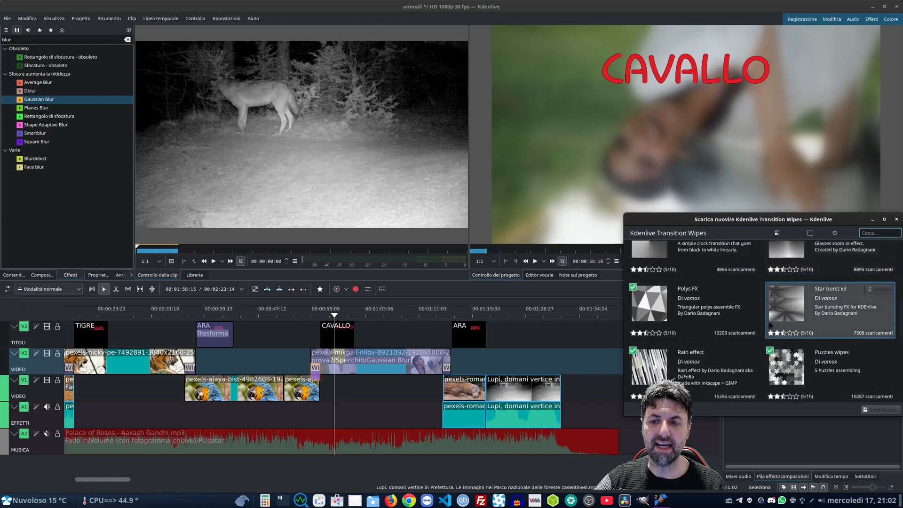
{"action": "scroll", "coordinate": [770, 325], "scroll_direction": "down", "scroll_amount": 6}
{"action": "scroll", "coordinate": [770, 324], "scroll_direction": "down", "scroll_amount": 6}
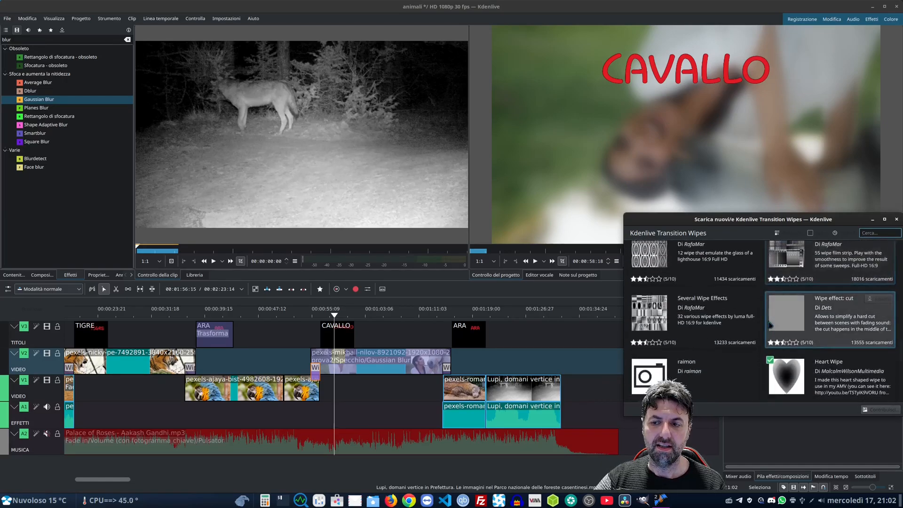
{"action": "scroll", "coordinate": [770, 324], "scroll_direction": "down", "scroll_amount": 6}
{"action": "scroll", "coordinate": [768, 322], "scroll_direction": "down", "scroll_amount": 6}
{"action": "key", "text": "Escape"}
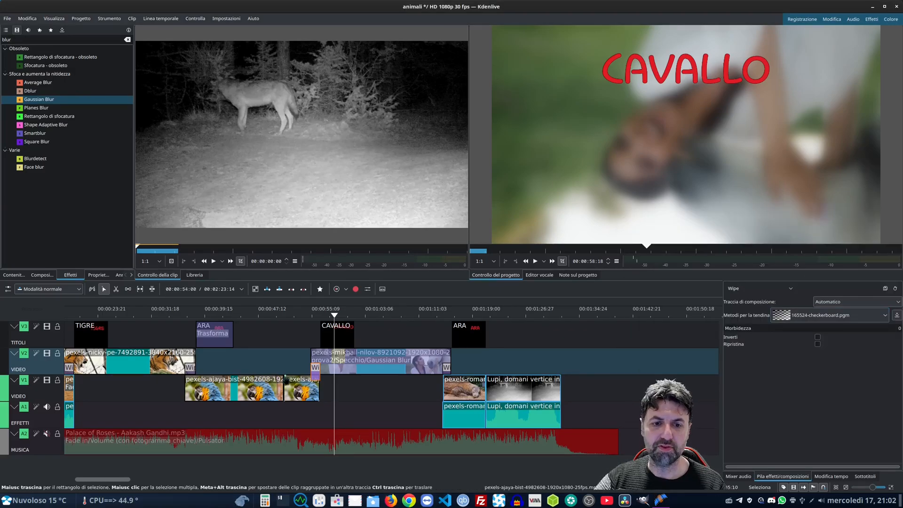
Preview the macaw-to-horse wipe with method 165524-checkerboard.pgm, and move the horse clip earlier for a longer overlap
{"action": "left_click", "coordinate": [309, 314]}
{"action": "left_click", "coordinate": [535, 261]}
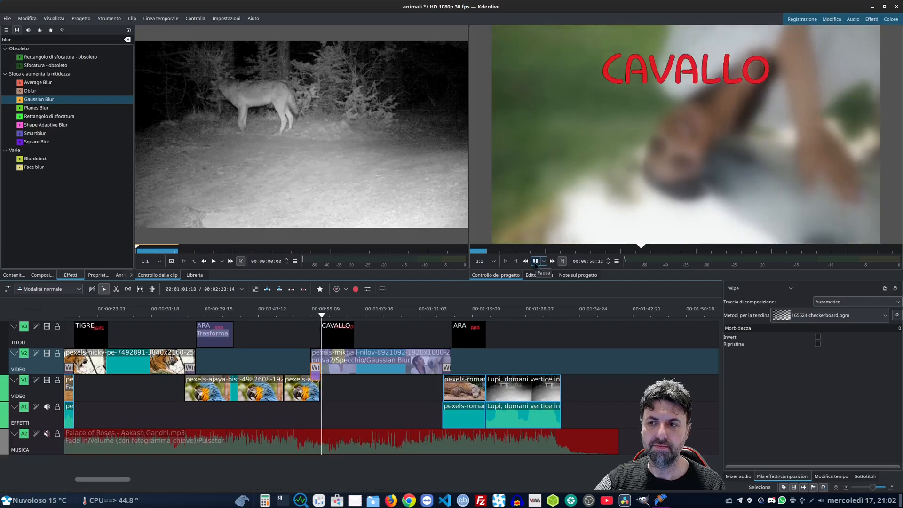
{"action": "left_click", "coordinate": [314, 368]}
{"action": "key", "text": "space"}
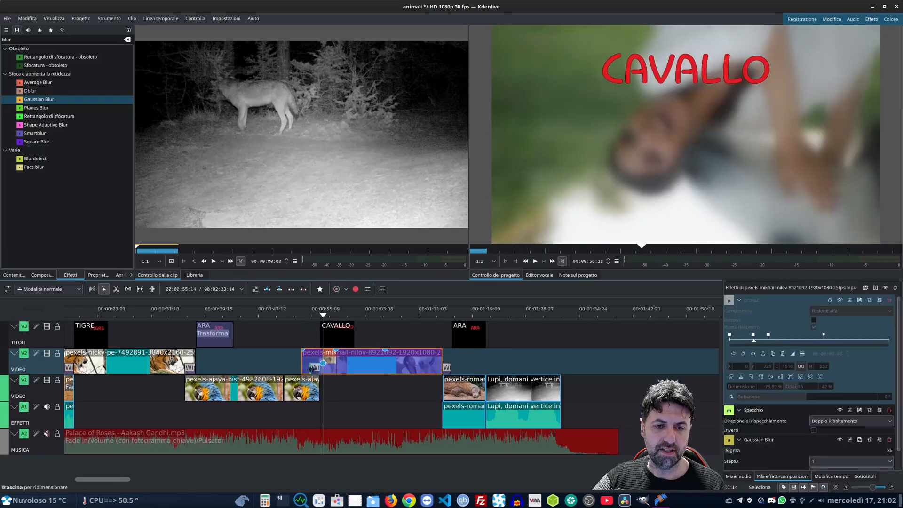
Extend the Wipe across the longer overlap and preview it with method 159175-cloud_-_16-9.pgm and inversion enabled
{"action": "left_click", "coordinate": [311, 367]}
{"action": "left_click", "coordinate": [535, 261]}
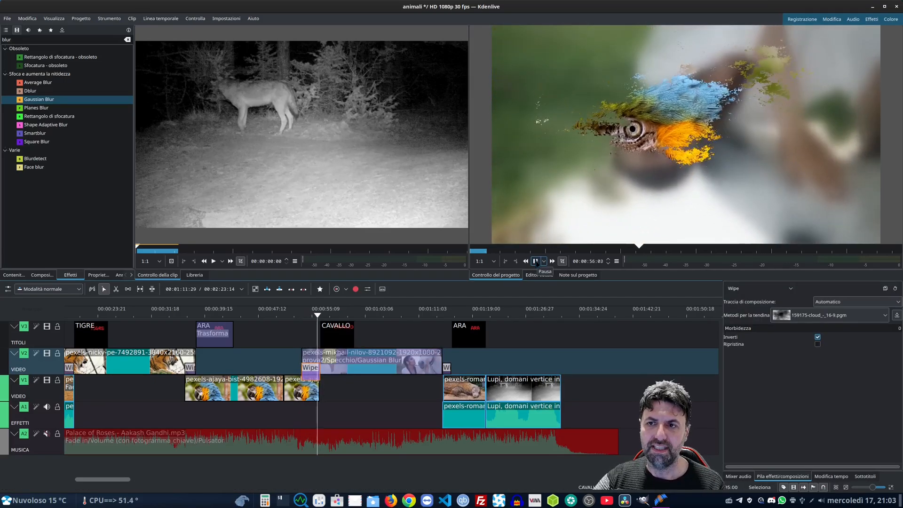
{"action": "left_click", "coordinate": [536, 261]}
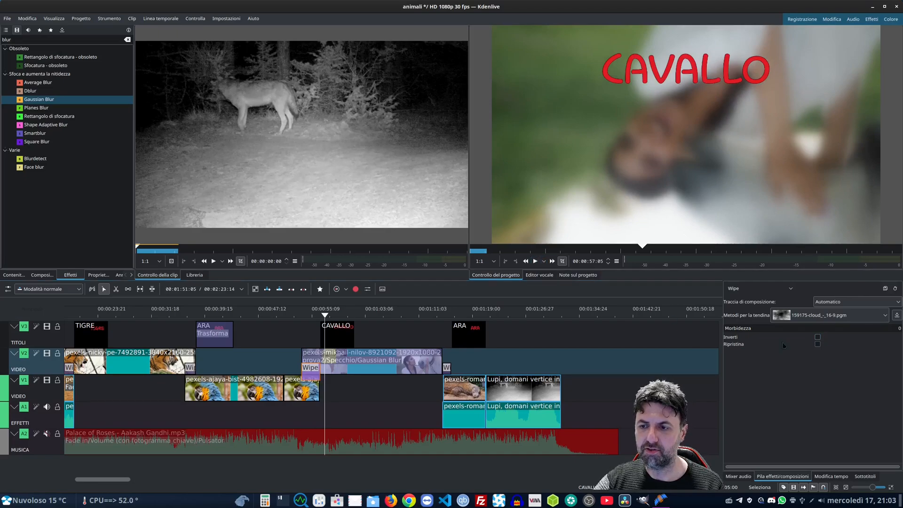
Turn off inversion on the cloud wipe and replay the macaw-to-horse transition
{"action": "left_click", "coordinate": [297, 312]}
{"action": "left_click", "coordinate": [536, 260]}
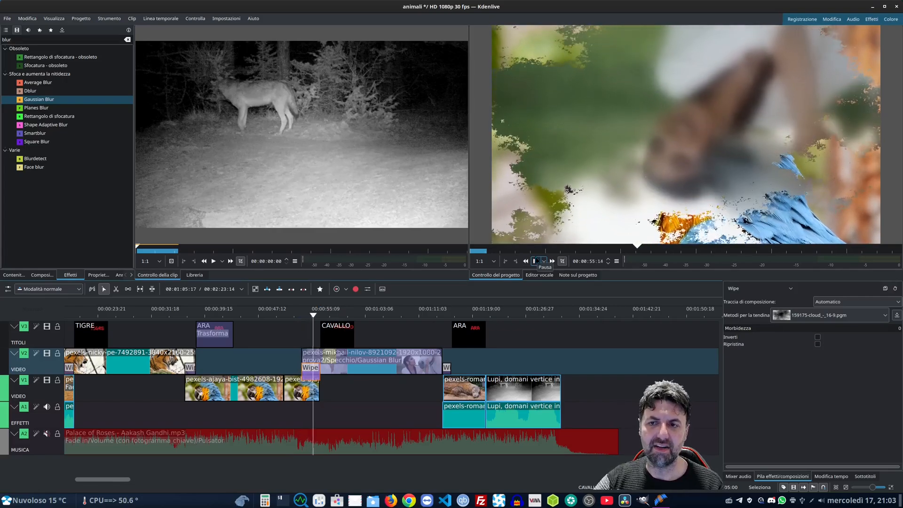
{"action": "left_click", "coordinate": [535, 260]}
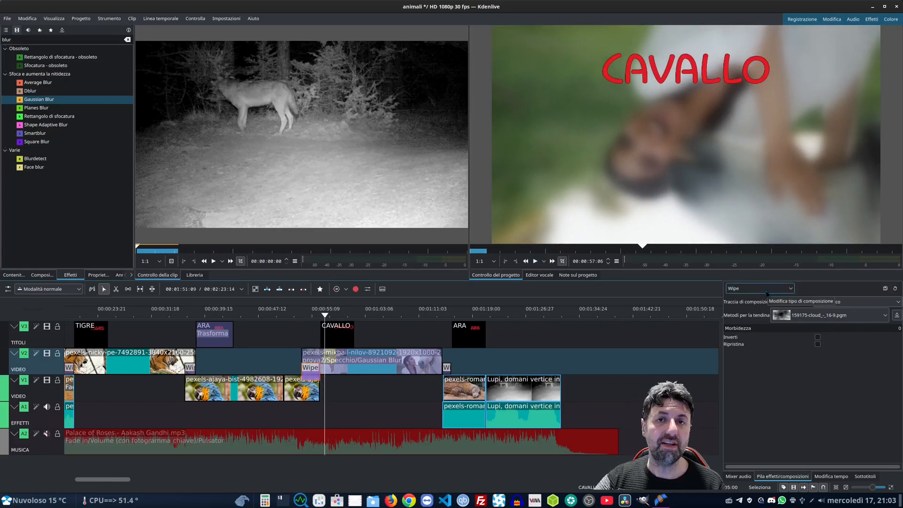
Change the macaw-to-horse transition's composition type from Wipe to Saturation
{"action": "left_click", "coordinate": [767, 290]}
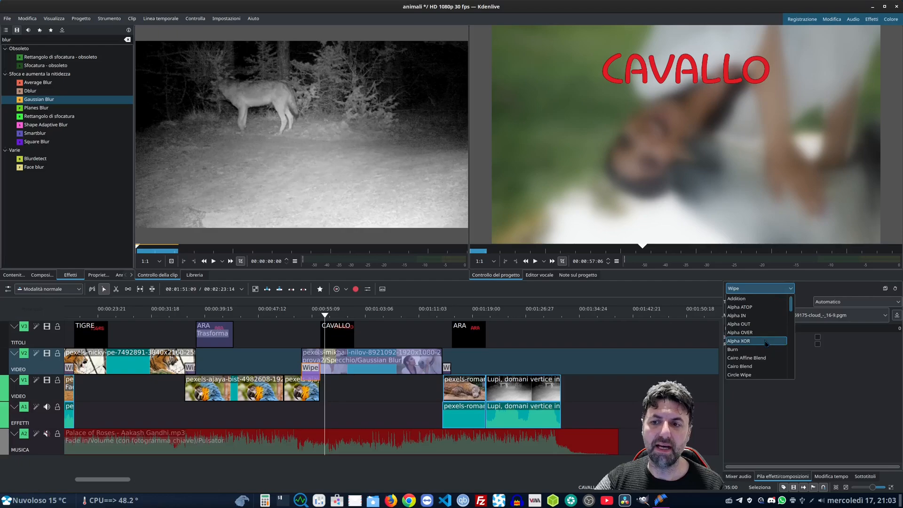
{"action": "scroll", "coordinate": [765, 343], "scroll_direction": "down", "scroll_amount": 6}
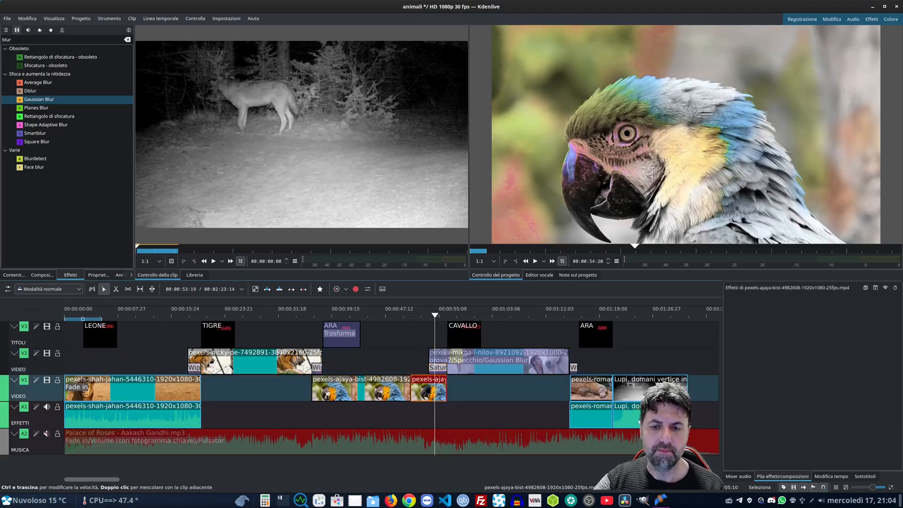
Try the short macaw clip on track V3 above the horse clip with a Sottrai composition and play it
{"action": "left_click_drag", "start_coordinate": [427, 388], "coordinate": [532, 330]}
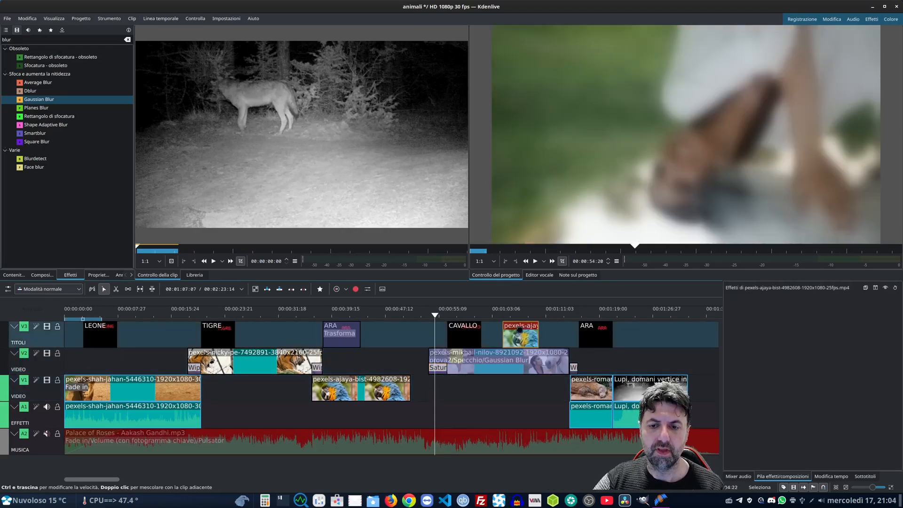
{"action": "left_click", "coordinate": [536, 348]}
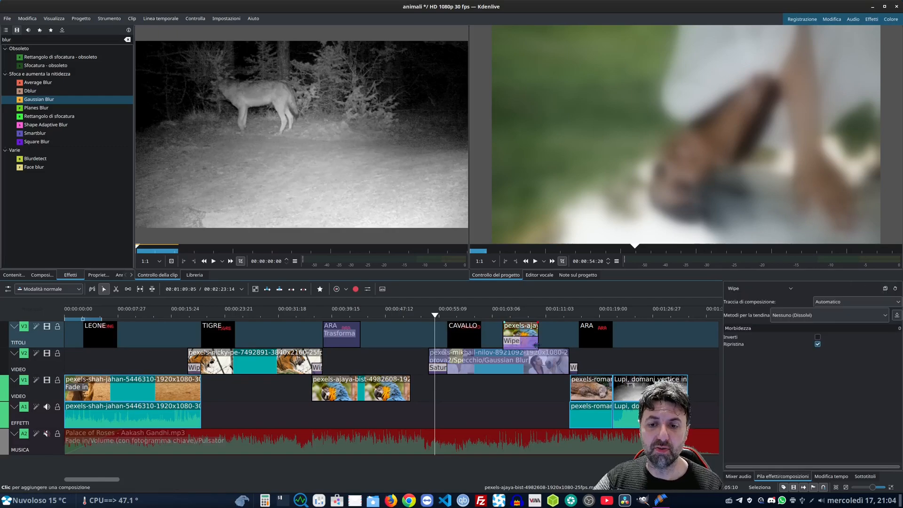
{"action": "left_click", "coordinate": [496, 311]}
{"action": "left_click", "coordinate": [535, 261]}
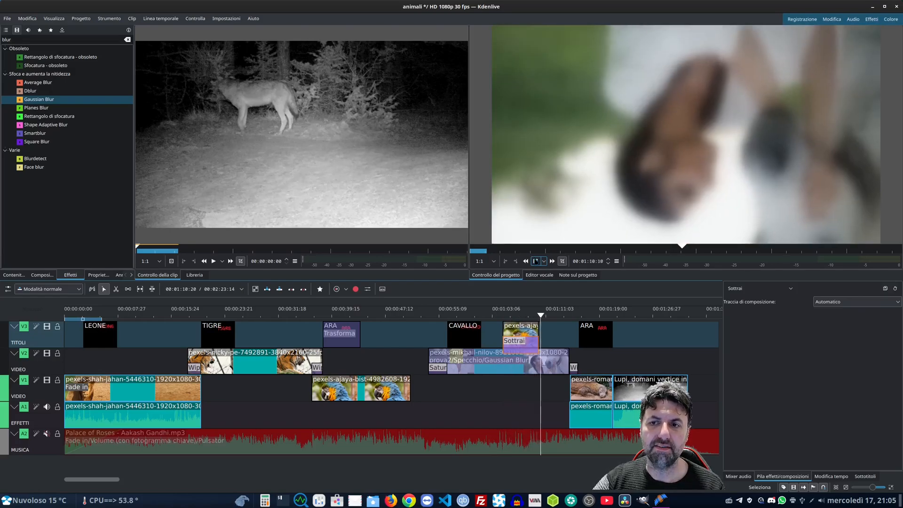
{"action": "left_click", "coordinate": [535, 261]}
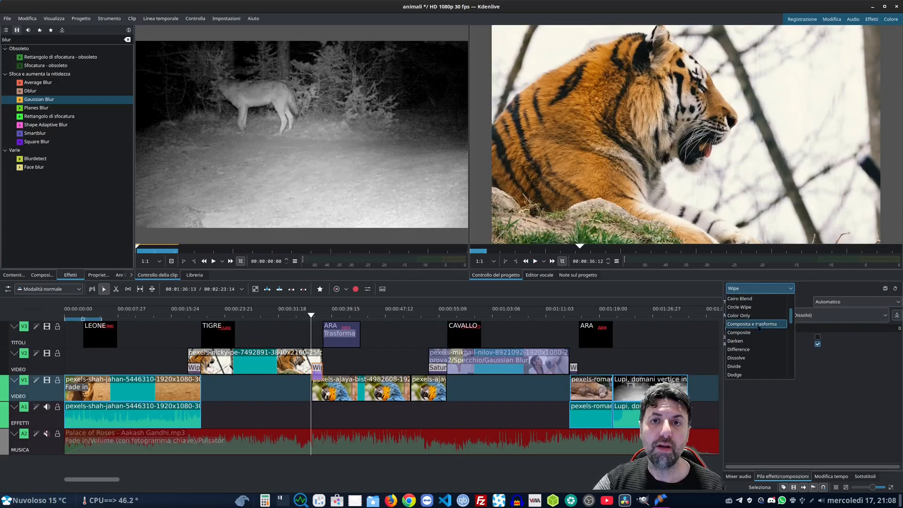
Change the tiger-to-macaw transition's composition type to Composita e trasforma and play it
{"action": "left_click", "coordinate": [758, 325]}
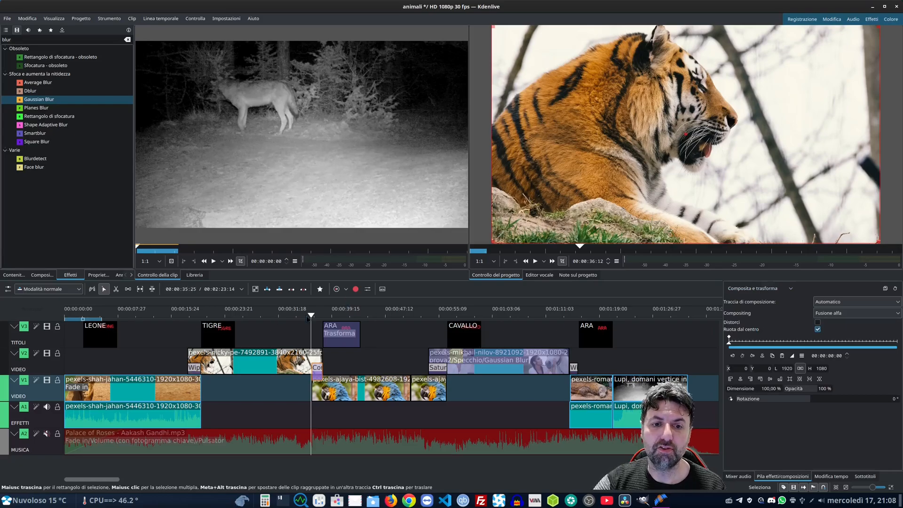
{"action": "left_click", "coordinate": [536, 262]}
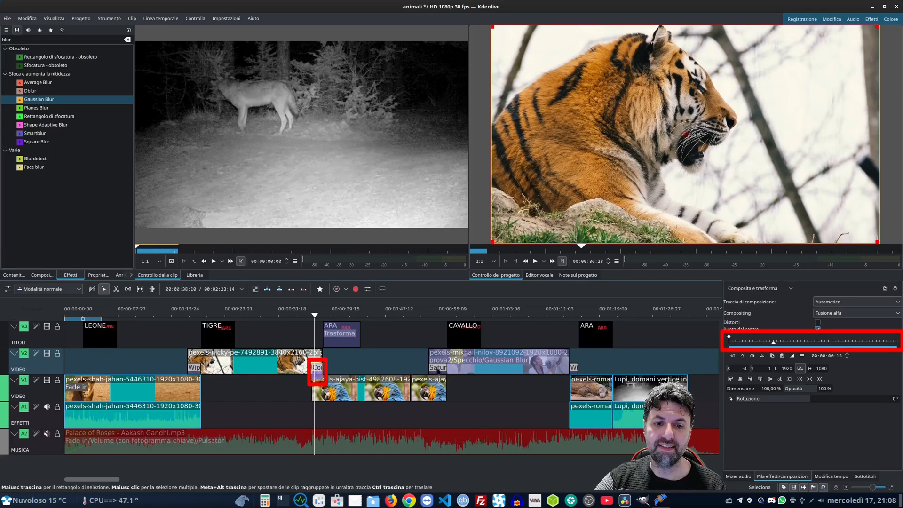
Add a keyframe at 00:00:00:21 in the tiger's Composita e trasforma, set its size to 1%, and play the transition
{"action": "left_click_drag", "start_coordinate": [774, 344], "coordinate": [866, 347]}
{"action": "left_click", "coordinate": [743, 356]}
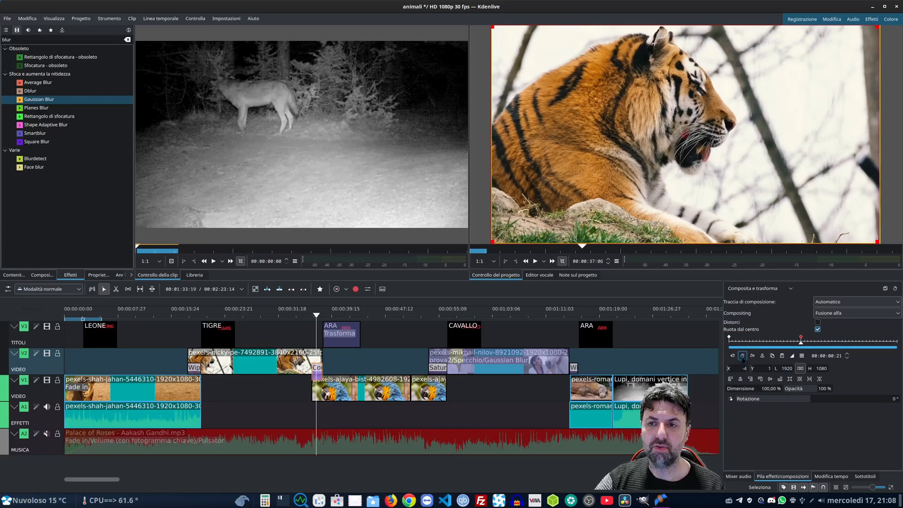
{"action": "left_click_drag", "start_coordinate": [747, 391], "coordinate": [732, 391]}
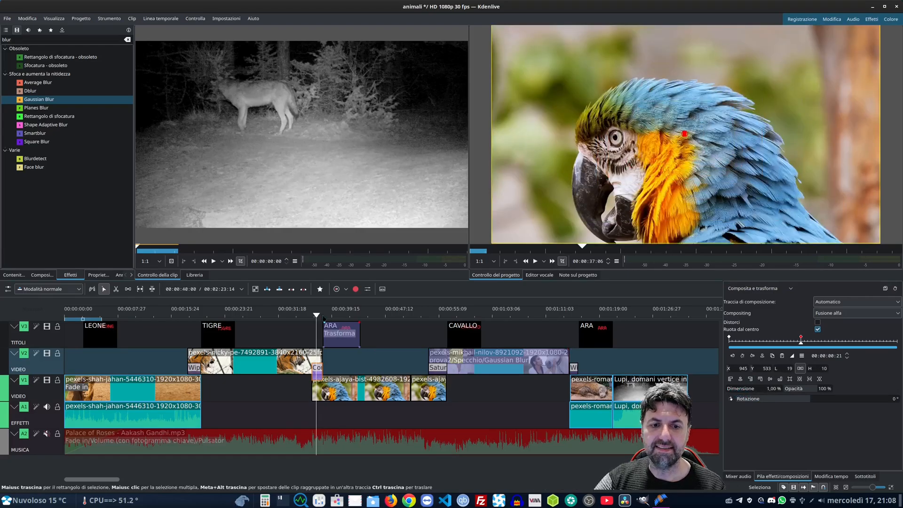
{"action": "key", "text": "space"}
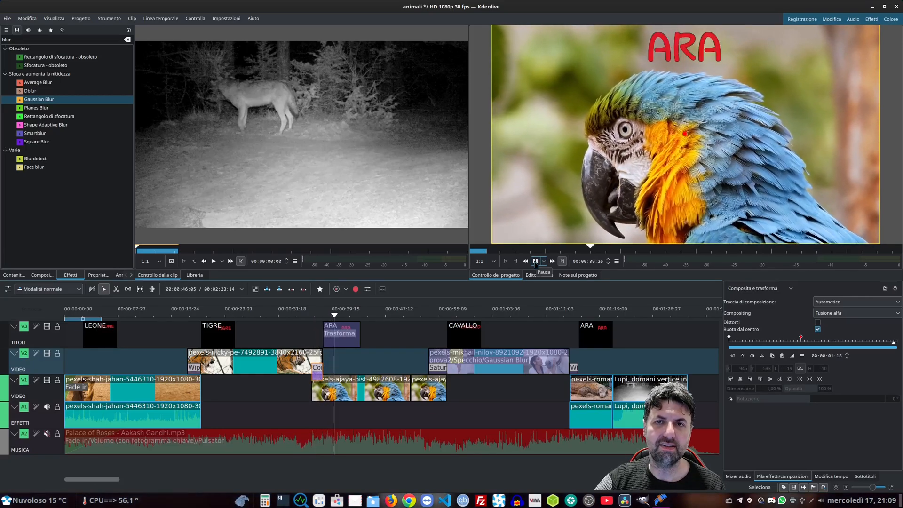
{"action": "left_click", "coordinate": [536, 262]}
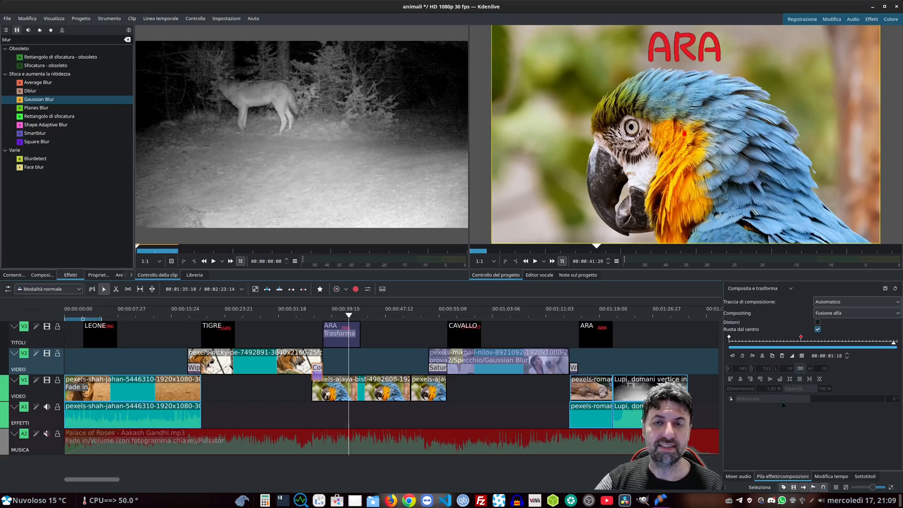
Set the rotation at the shrinking keyframe to 360° and preview the spinning tiger transition
{"action": "left_click", "coordinate": [317, 315]}
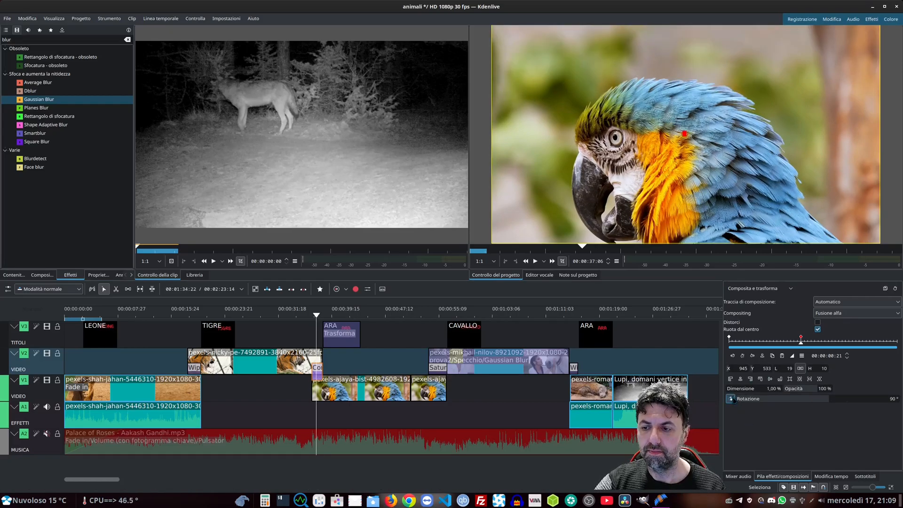
{"action": "left_click", "coordinate": [535, 261]}
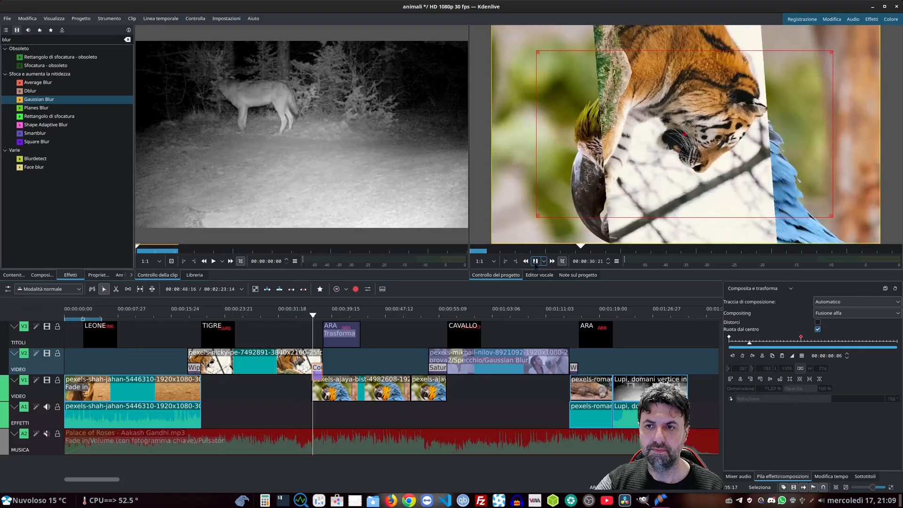
{"action": "left_click", "coordinate": [536, 261]}
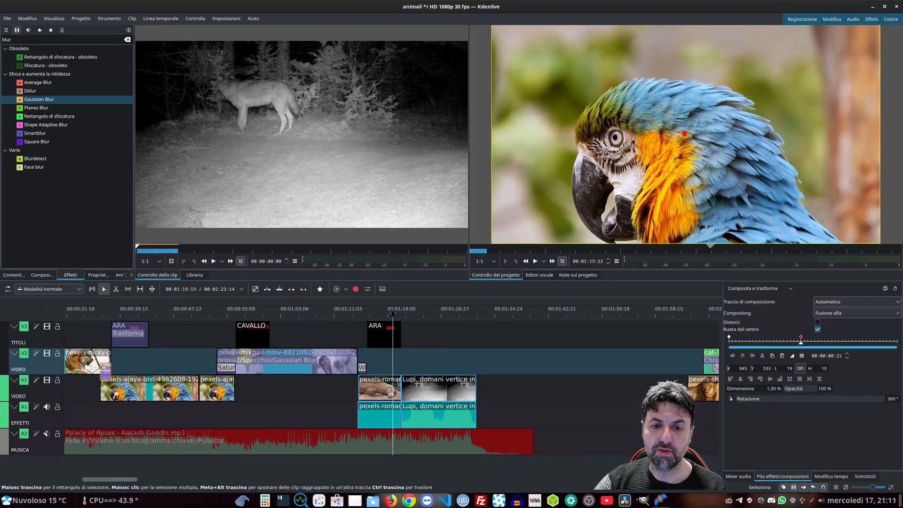
Play the cut into the wolf clip, return to its start at 00:01:21:02, and mix it with the preceding macaw clip
{"action": "left_click", "coordinate": [536, 261]}
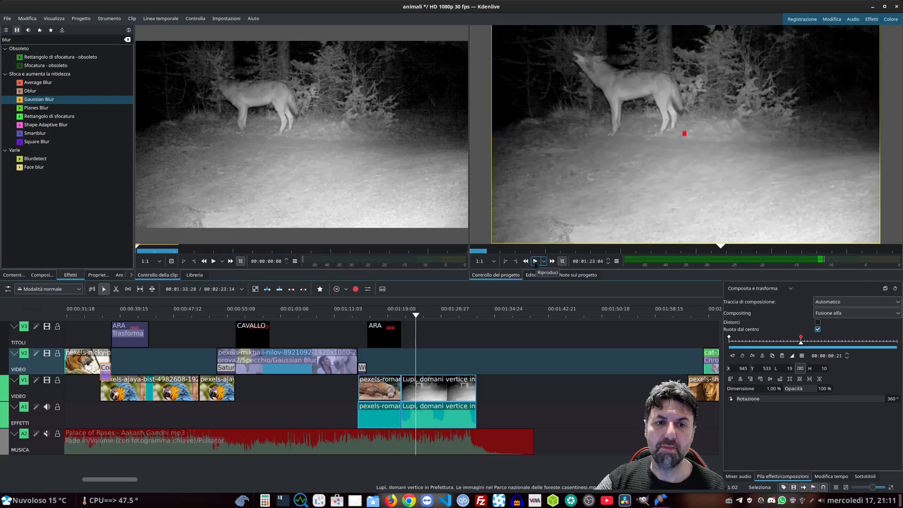
{"action": "left_click_drag", "start_coordinate": [400, 313], "coordinate": [402, 314]}
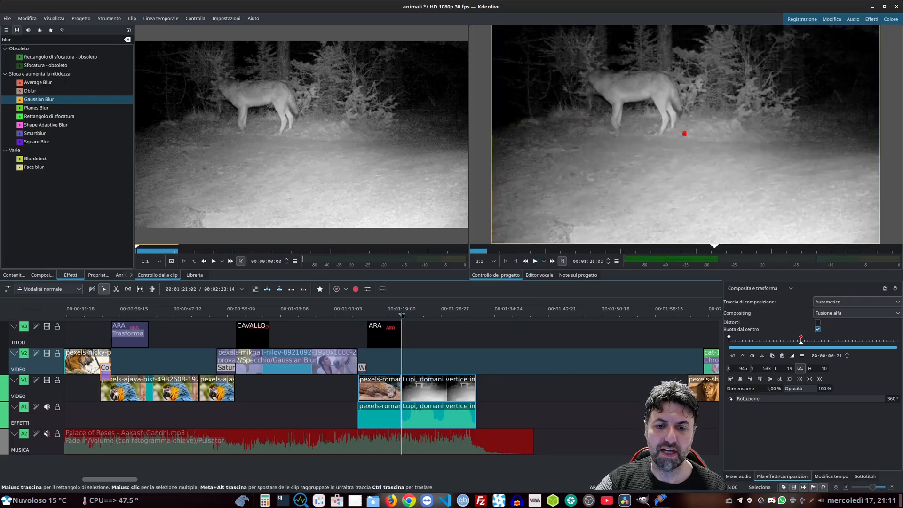
{"action": "left_click", "coordinate": [255, 289]}
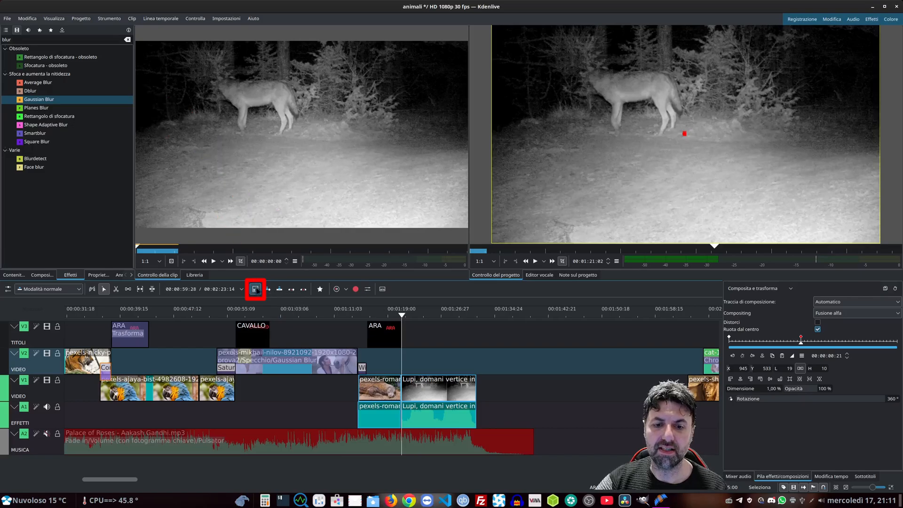
{"action": "left_click", "coordinate": [255, 290]}
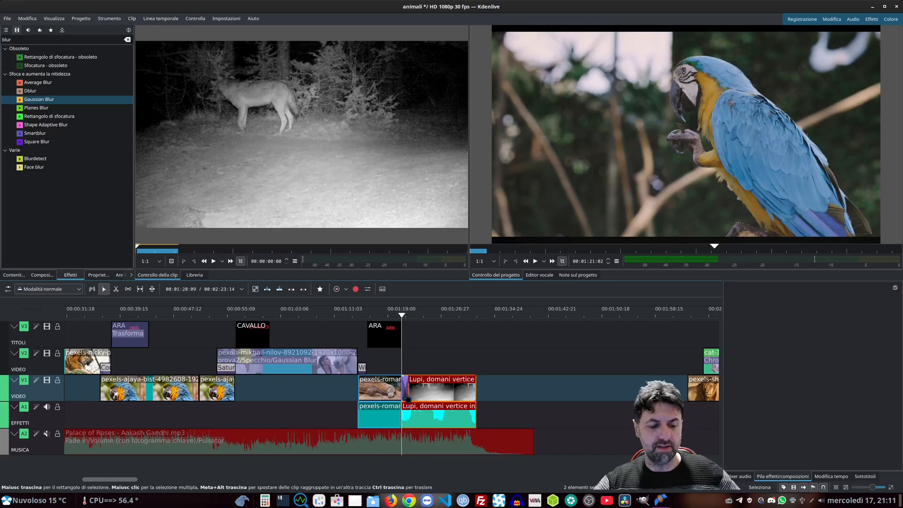
Play the mix between the macaw and wolf clips from just before the cut
{"action": "scroll", "coordinate": [406, 397], "scroll_direction": "up", "scroll_amount": 3}
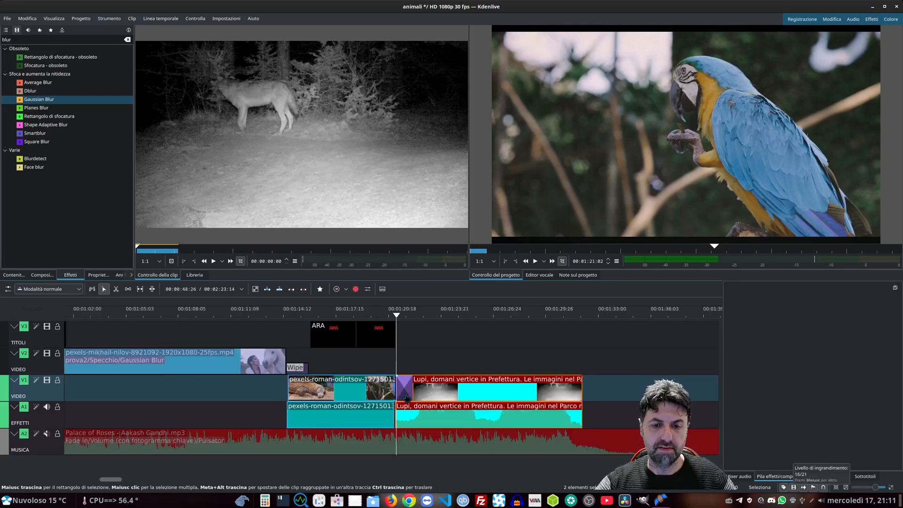
{"action": "left_click", "coordinate": [381, 316]}
{"action": "left_click", "coordinate": [535, 262]}
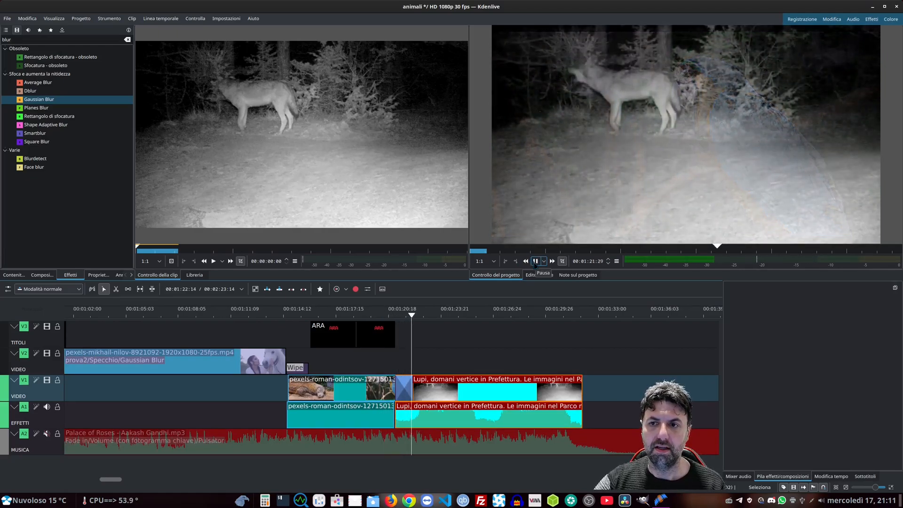
Move the horse clip on V2 so it overlaps the start of the tiger clip across the Wipe composition
{"action": "left_click", "coordinate": [404, 388]}
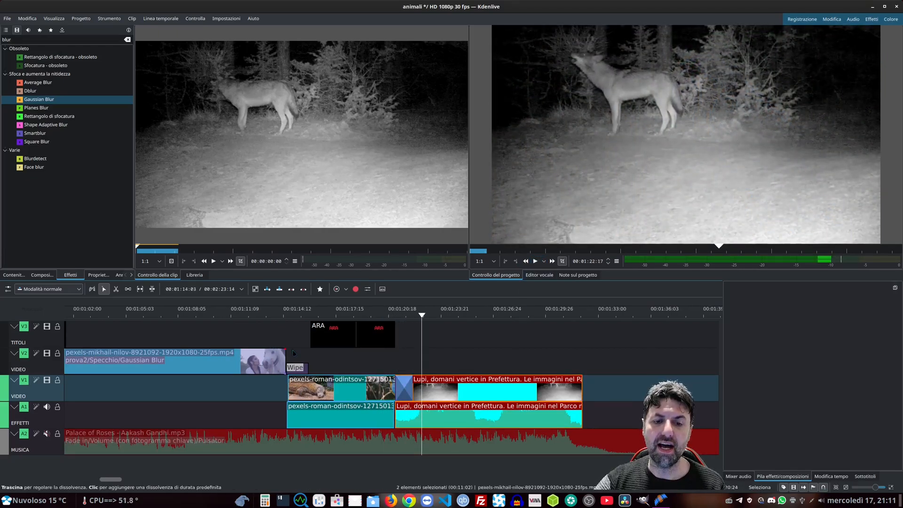
{"action": "left_click_drag", "start_coordinate": [278, 363], "coordinate": [302, 390]}
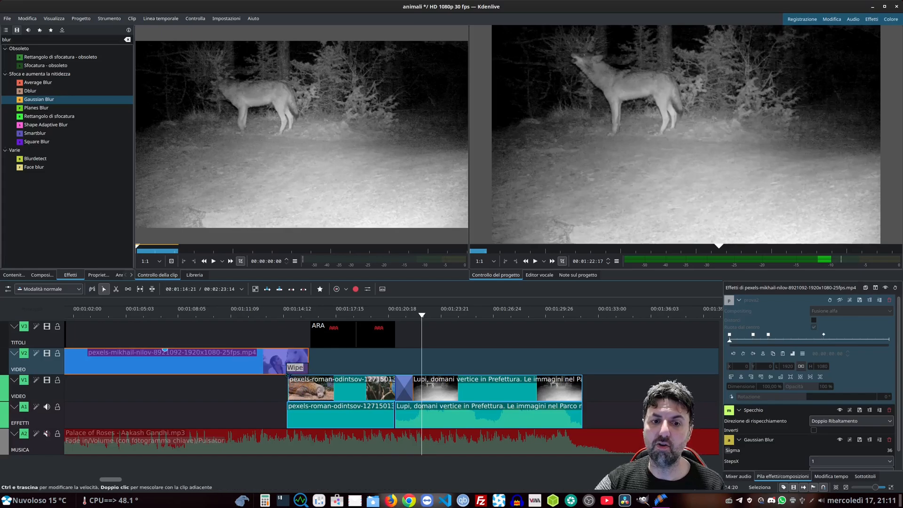
Give the mix between the macaw and wolf clips the Y lineare wipe method with softness (Morbidezza) 65, and play the transition
{"action": "left_click", "coordinate": [404, 387]}
{"action": "left_click", "coordinate": [829, 304]}
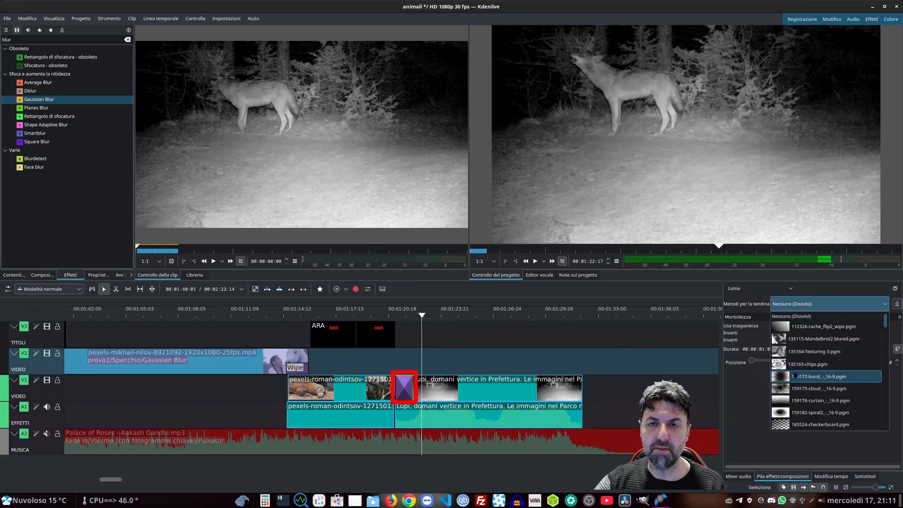
{"action": "scroll", "coordinate": [795, 373], "scroll_direction": "down", "scroll_amount": 8}
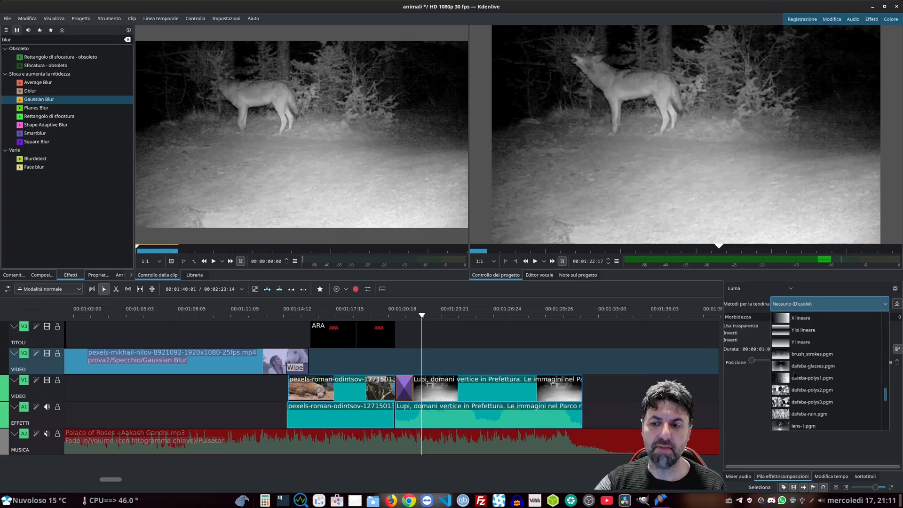
{"action": "left_click", "coordinate": [800, 342]}
{"action": "left_click", "coordinate": [534, 261]}
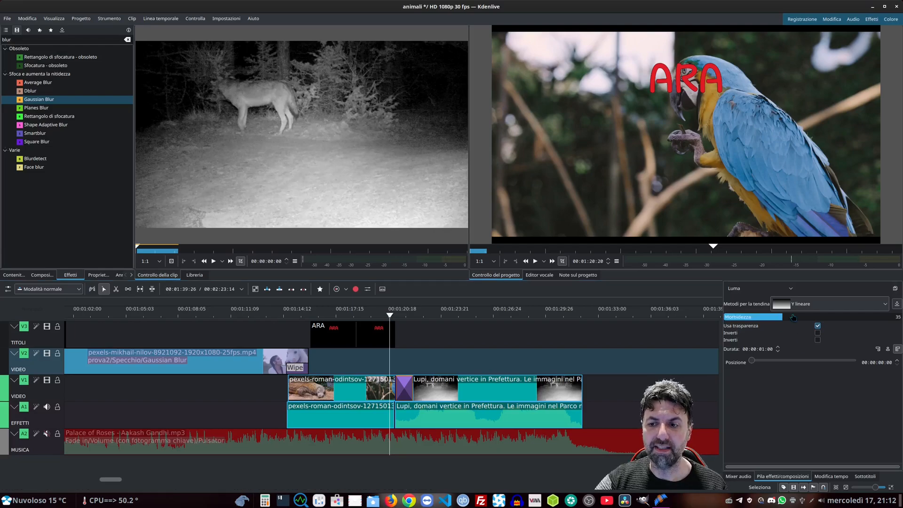
{"action": "left_click", "coordinate": [535, 261]}
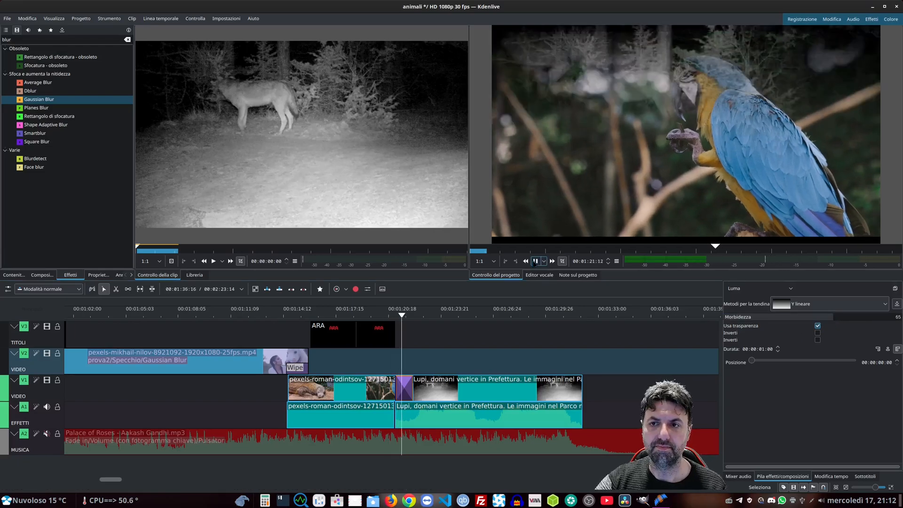